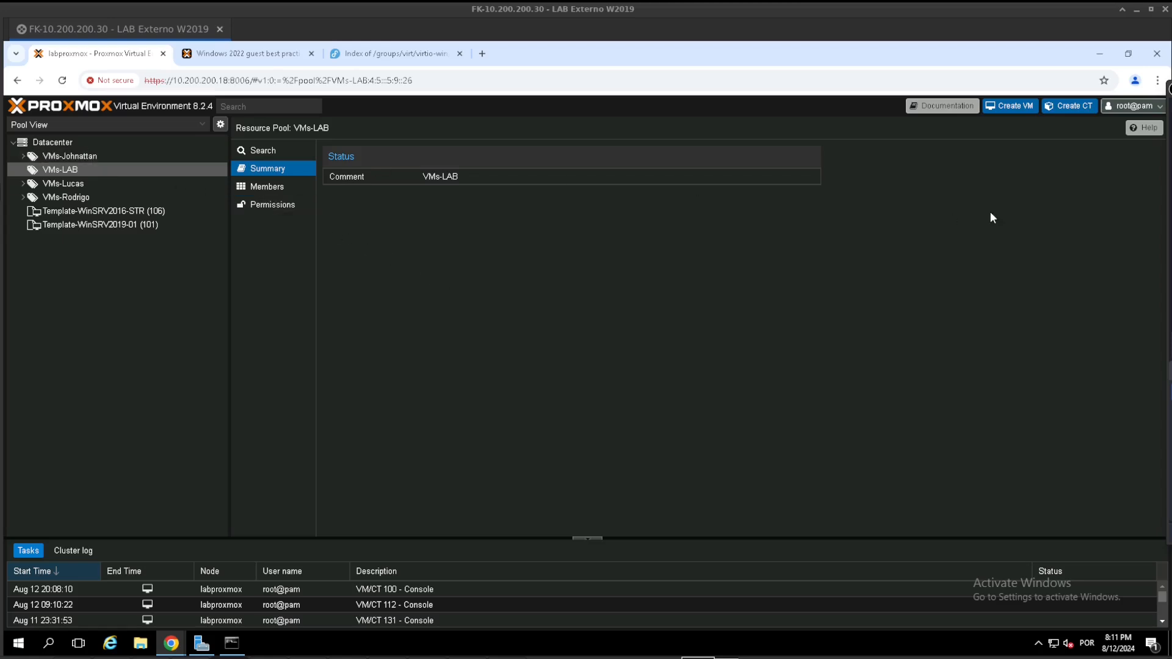
- Switch the resource tree to Server View and open the ISO images of the labproxmox node's local storage
left_click(67, 125)
left_click(66, 138)
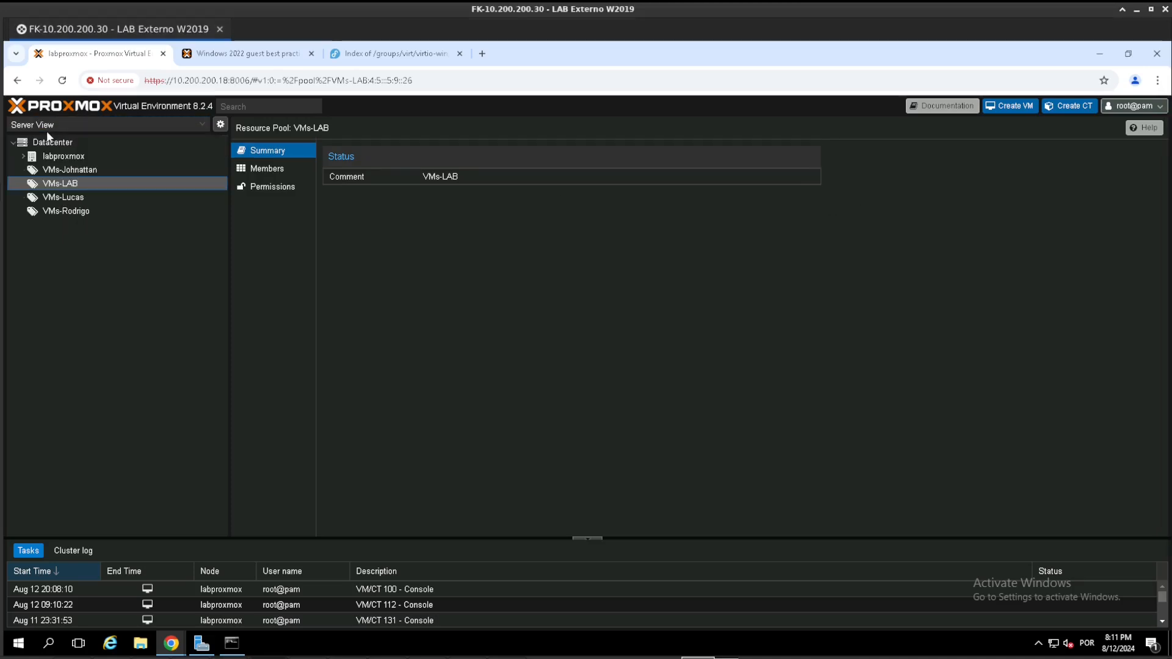
left_click(23, 156)
scroll(79, 346, "down", 5)
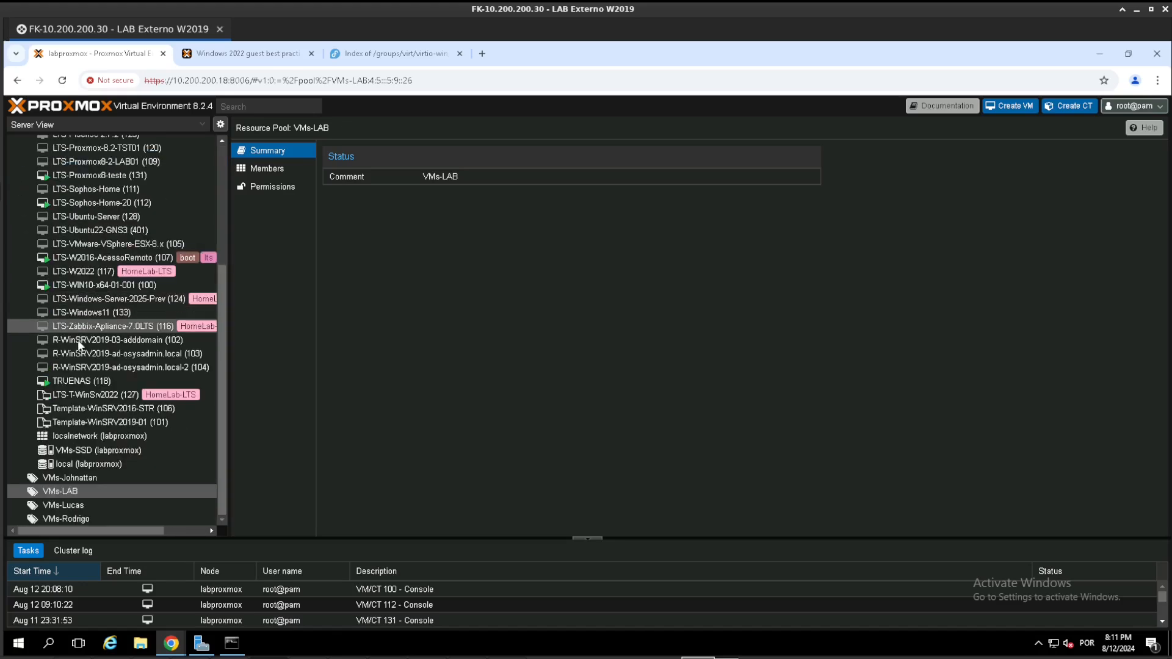
left_click(71, 464)
left_click(264, 222)
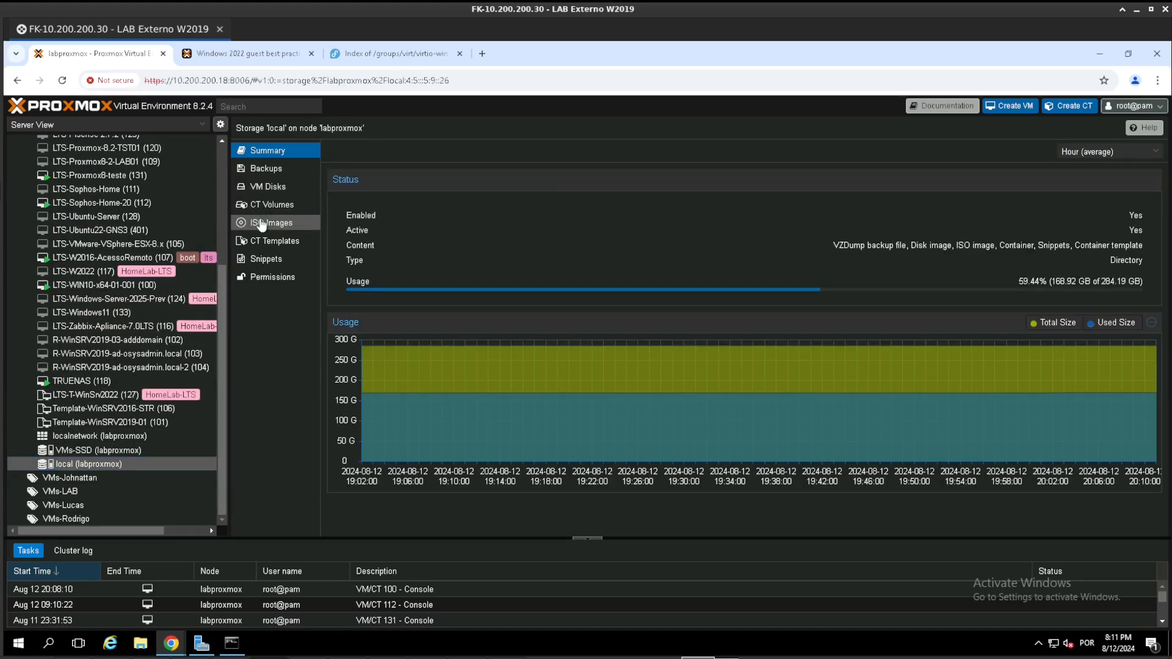
- Look through the stored ISO images and select Win11_BrazilianPortuguese_x64.iso
scroll(405, 338, "down", 5)
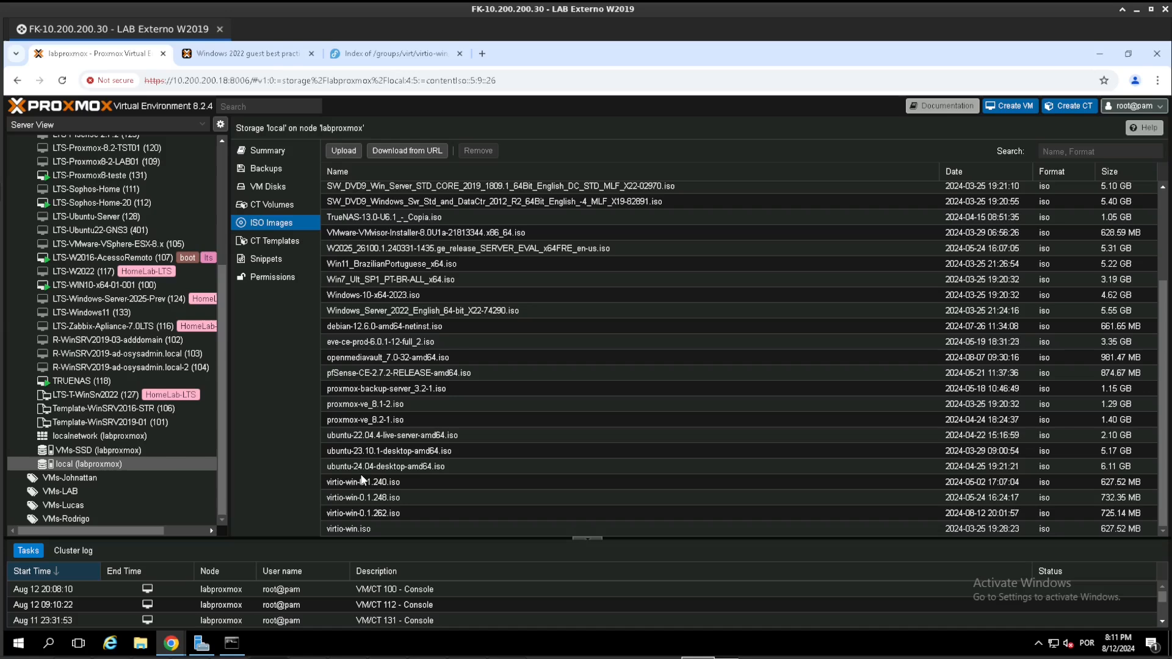
scroll(375, 378, "up", 2)
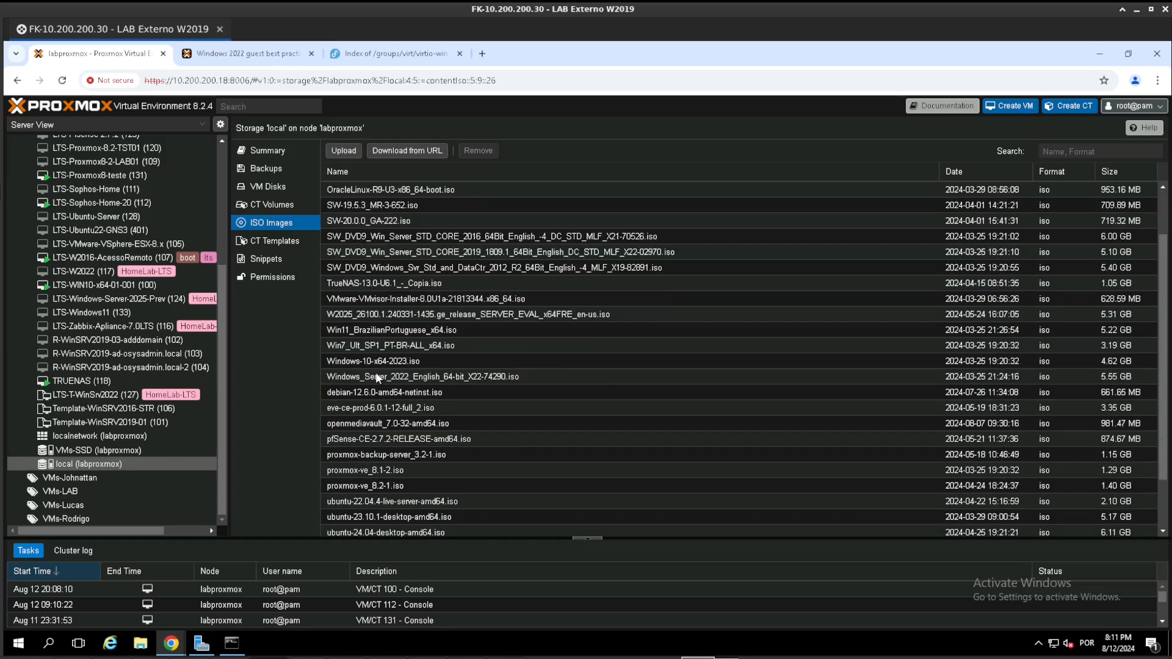
left_click(328, 334)
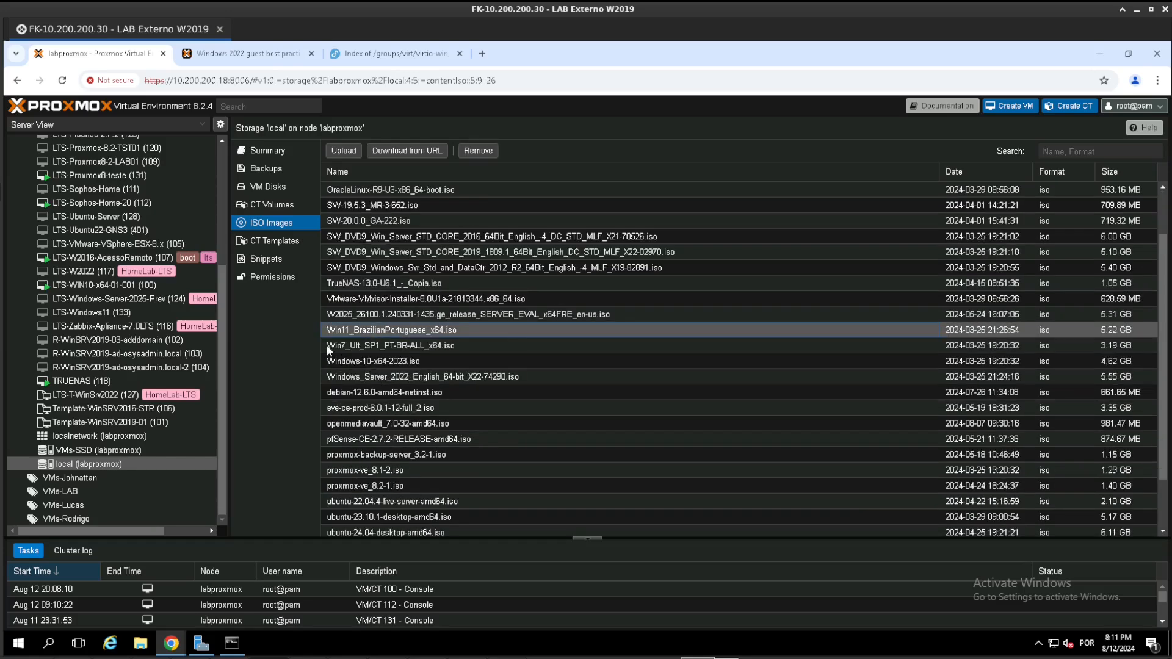
scroll(547, 377, "up", 2)
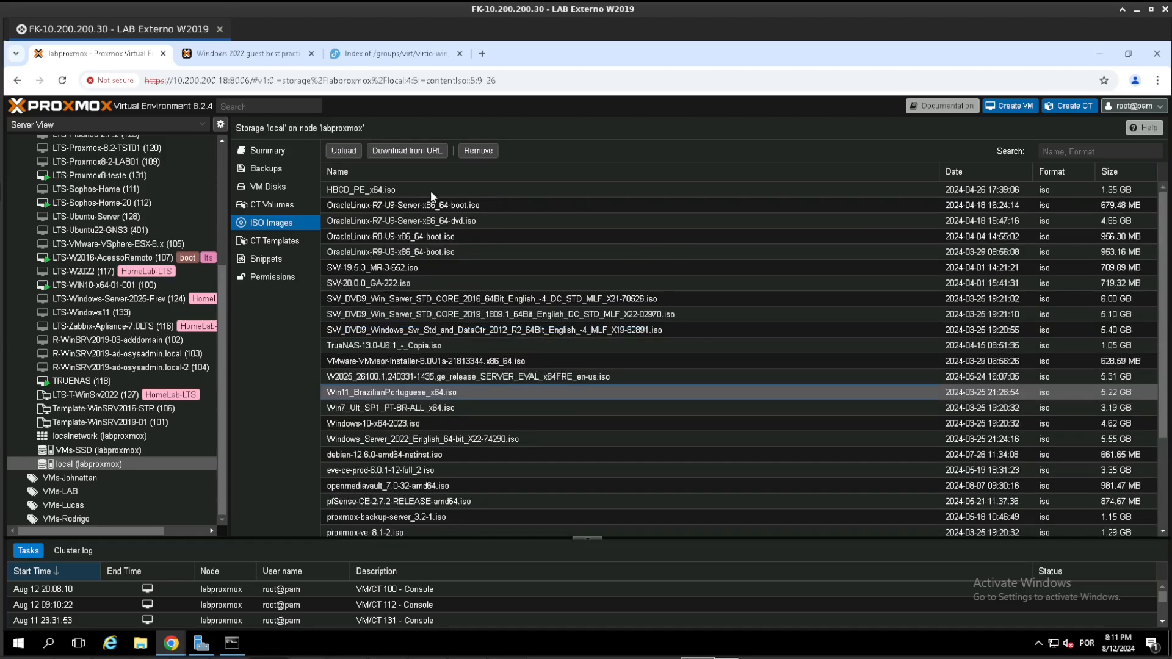
- Examine the Upload and Download from URL dialogs for ISO images, closing each without submitting anything
left_click(344, 151)
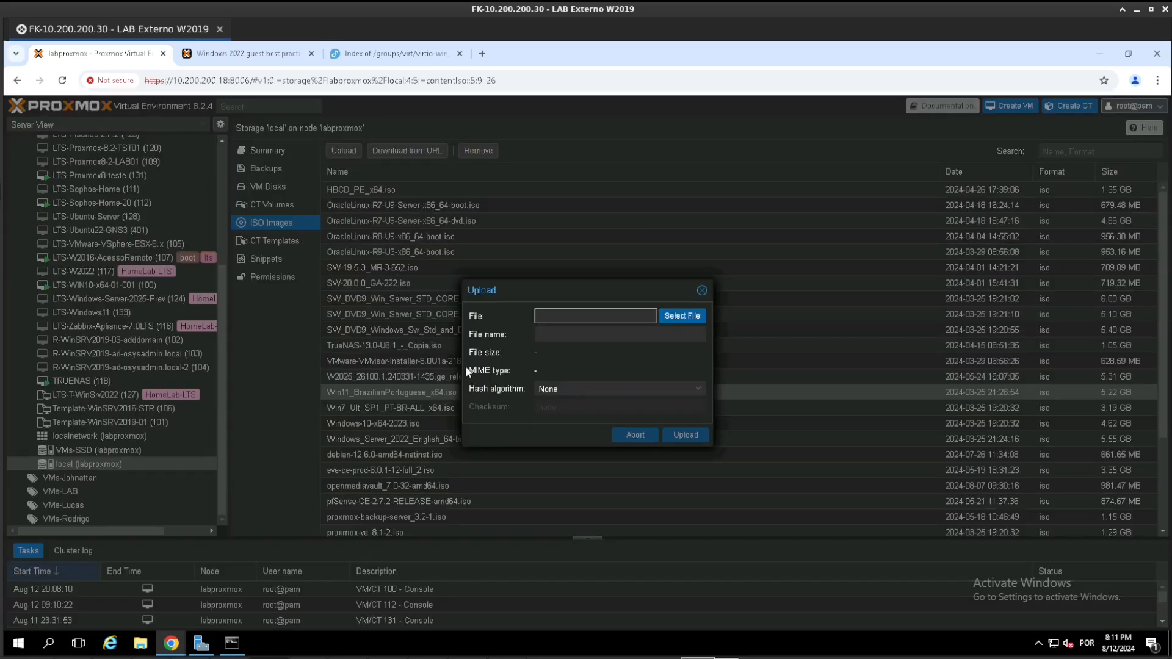
left_click(702, 290)
left_click(420, 151)
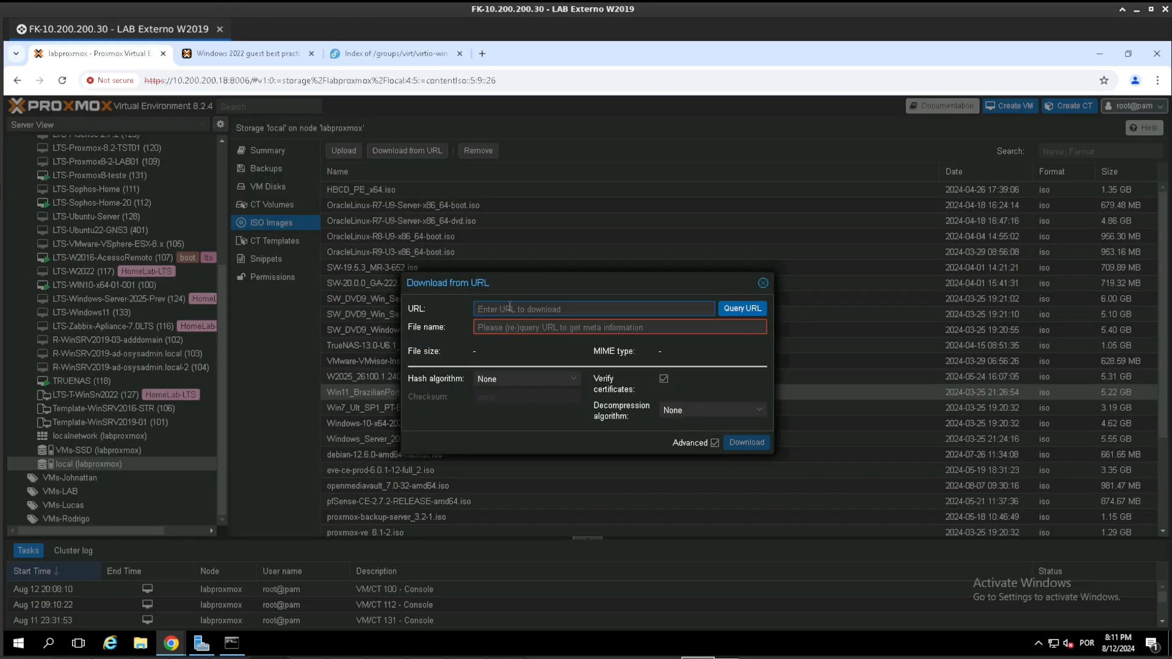
left_click(490, 326)
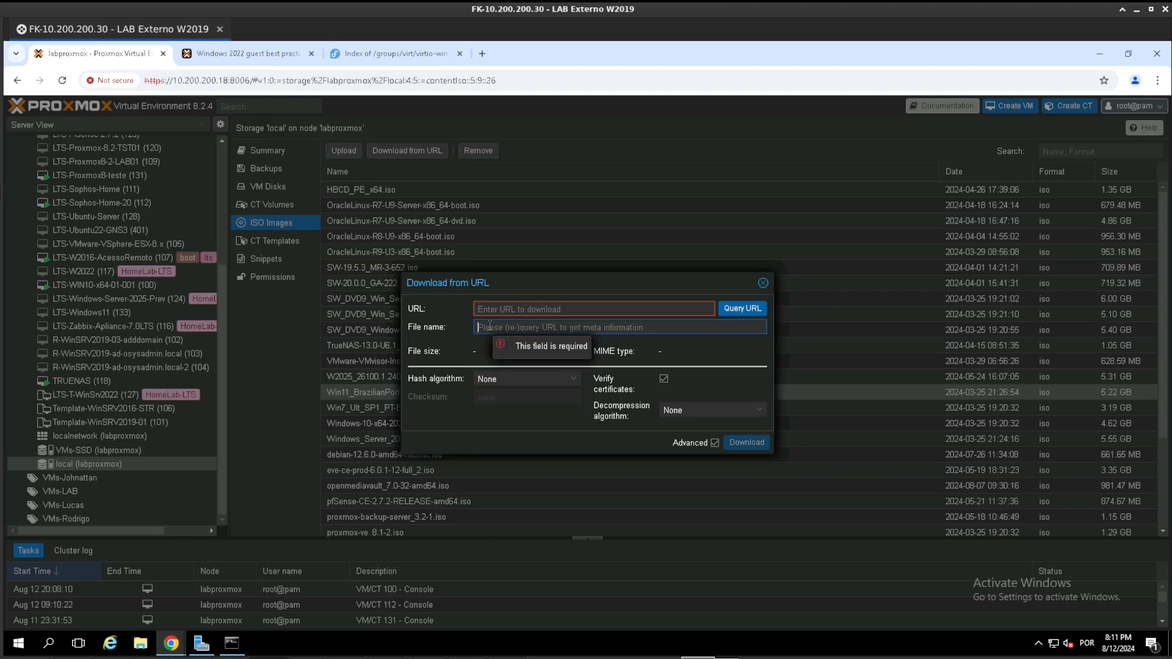
left_click(763, 283)
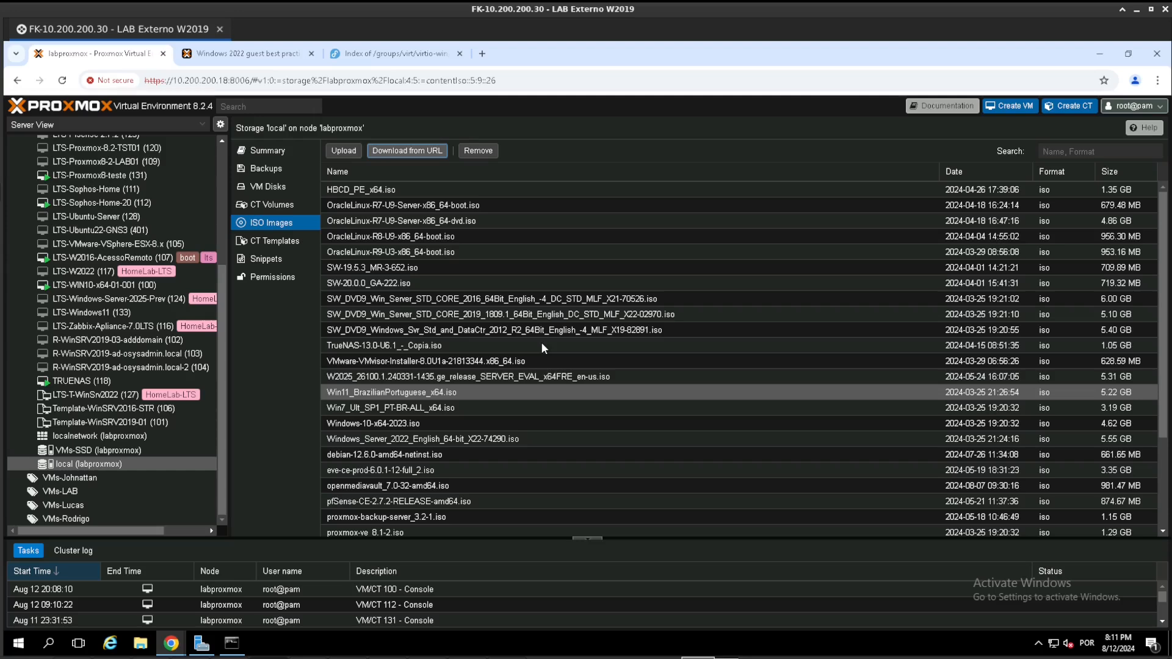
- Search Google in a new browser tab for "windows 11 best practices proxmox"
left_click(215, 61)
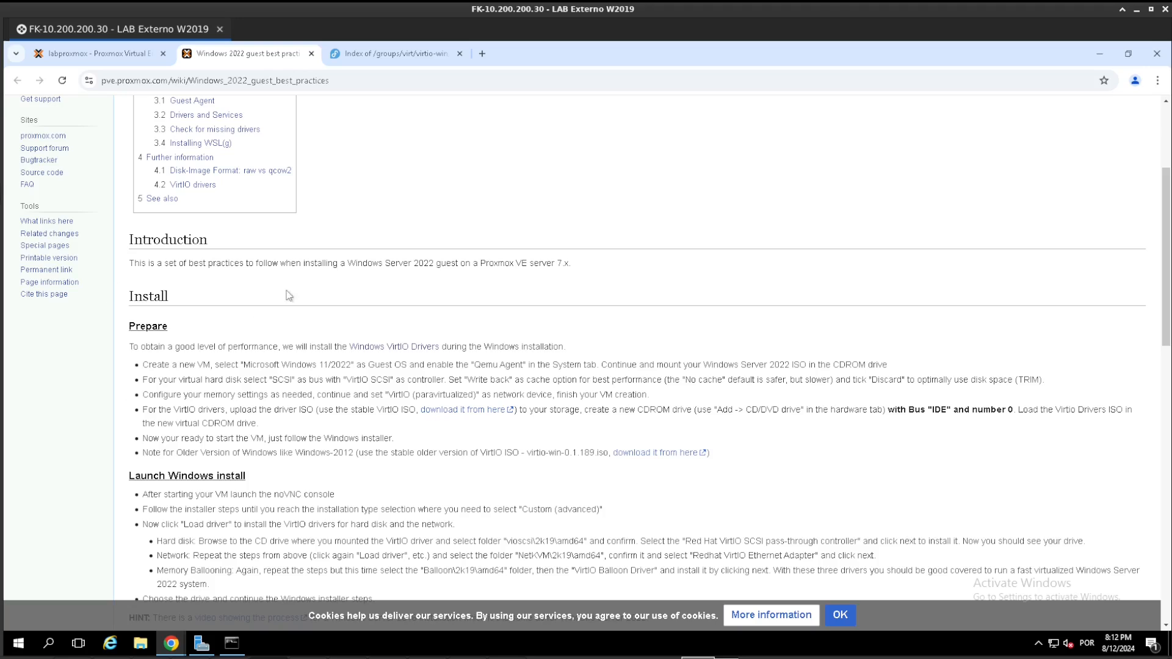
key("ctrl+t")
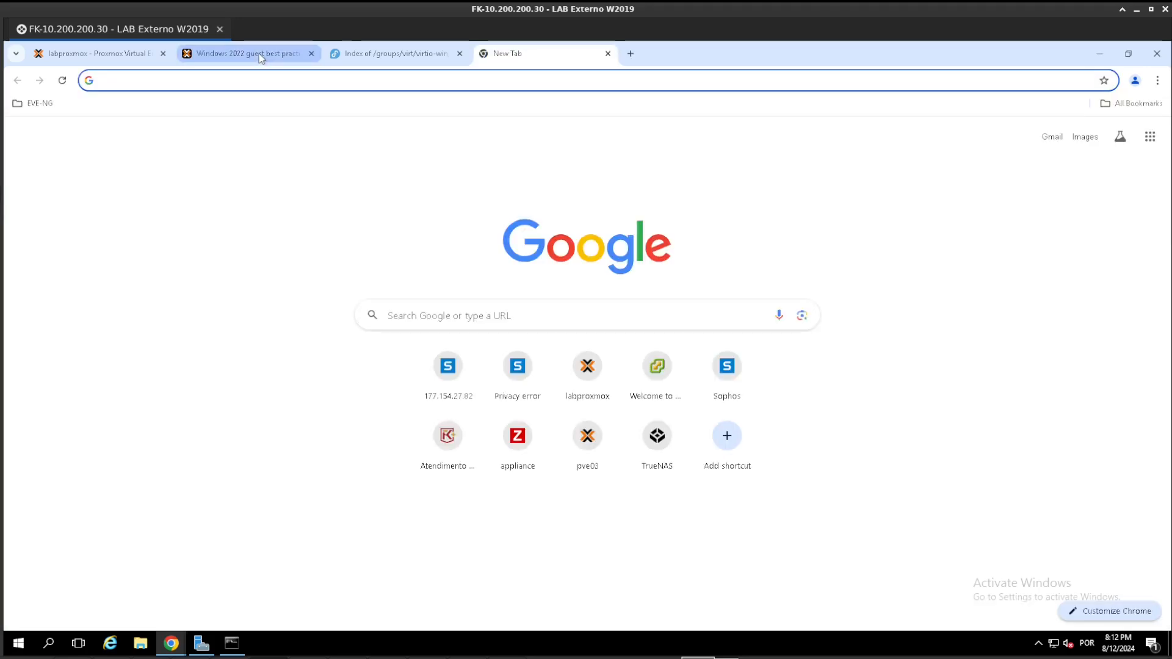
type("best")
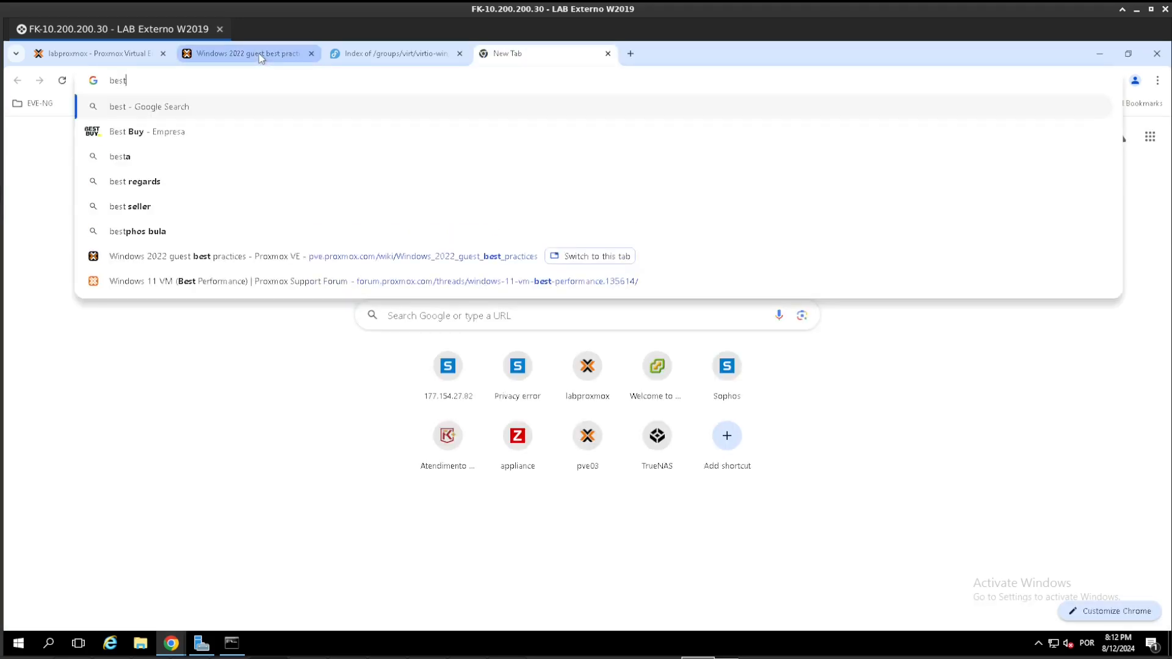
key("BackSpace")
key("BackSpace")
key("BackSpace")
key("BackSpace")
type("windows 11 best practices proxmox")
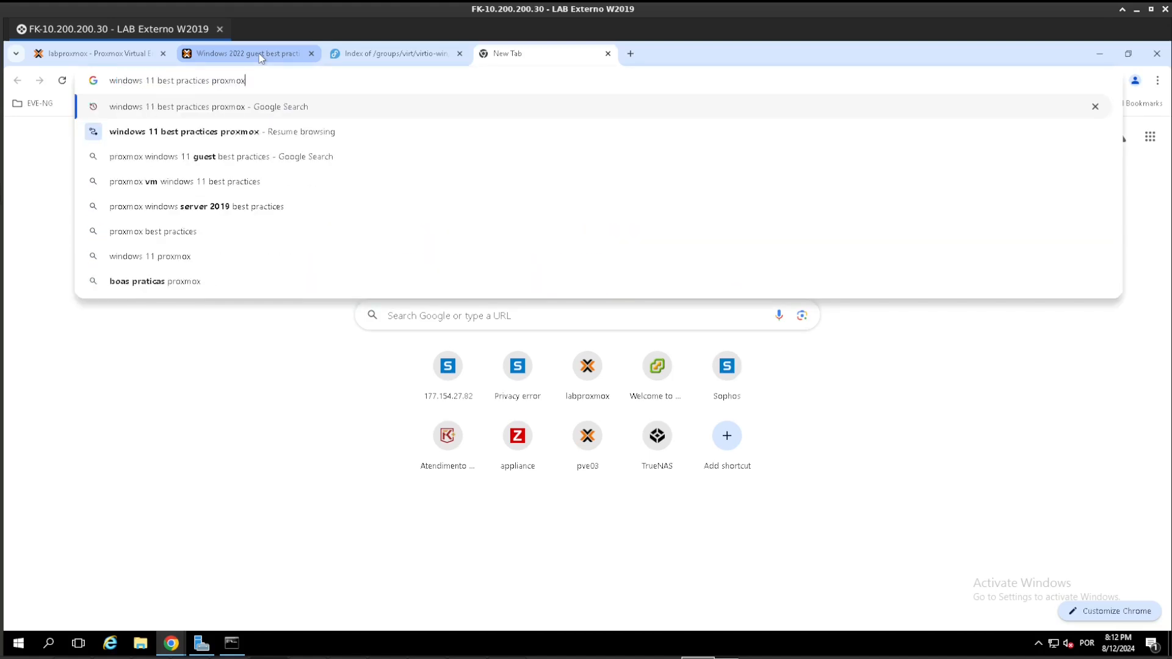
key("Return")
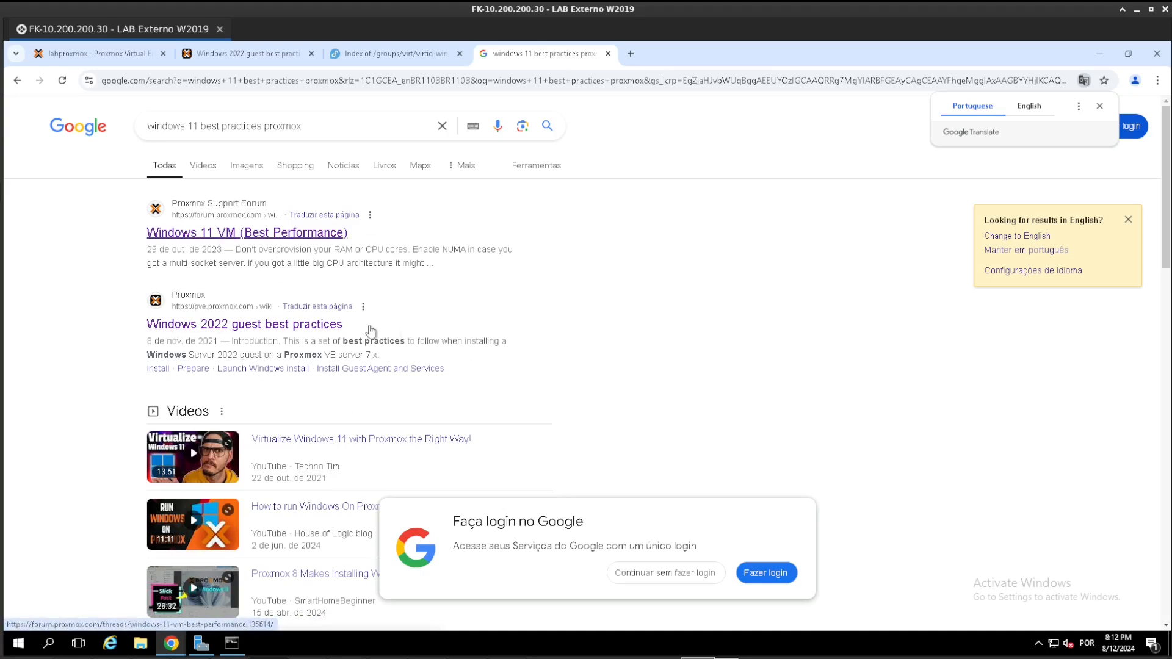
- Open the "Windows 2022 guest best practices" wiki result and go to the VirtIO driver instructions under Prepare
scroll(497, 306, "down", 4)
scroll(497, 305, "up", 4)
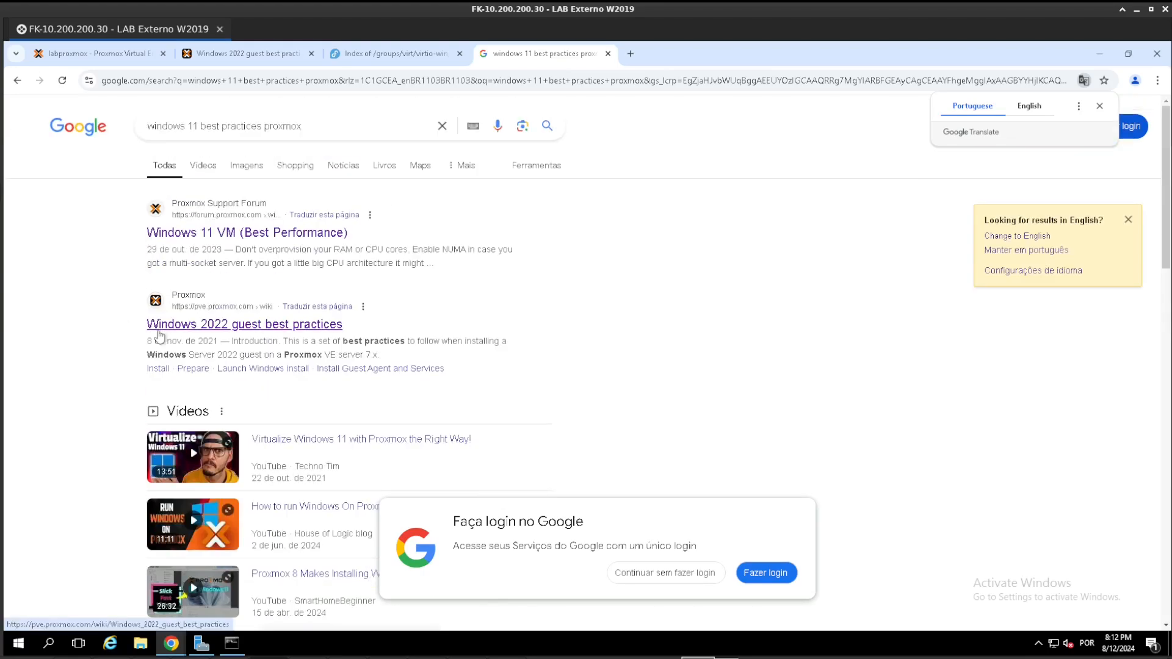
left_click(184, 333)
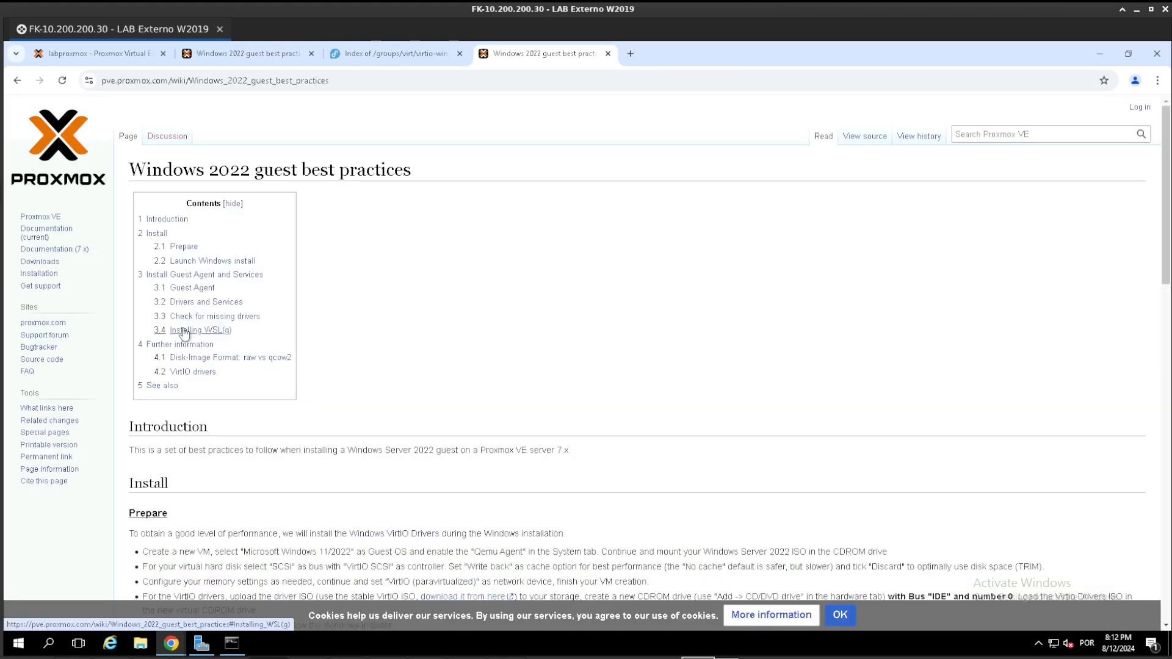
scroll(677, 211, "down", 2)
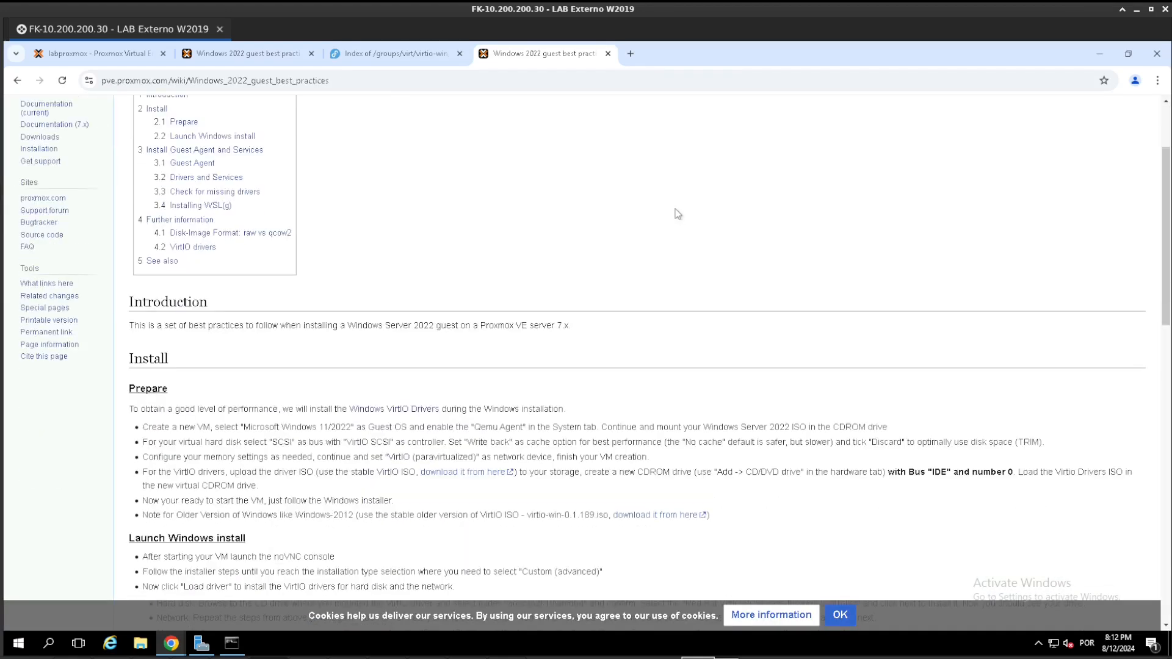
scroll(678, 213, "down", 1)
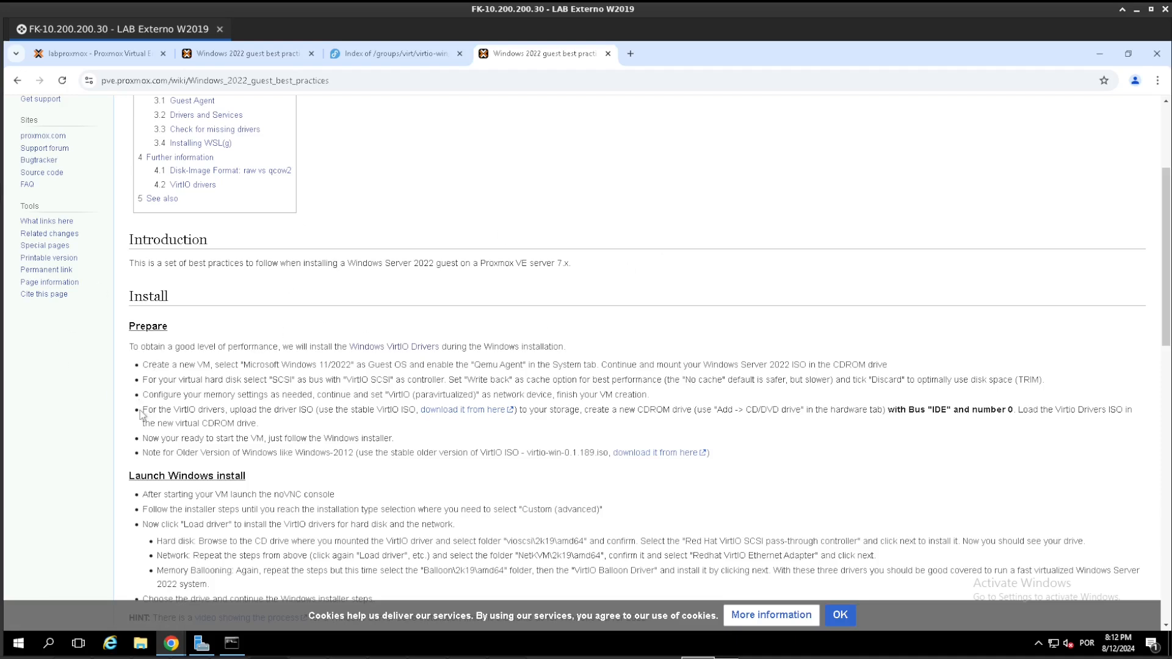
- Copy the stable VirtIO ISO download link and open it in a new browser tab without the virtio-win.iso file name
left_click_drag(142, 410, 409, 411)
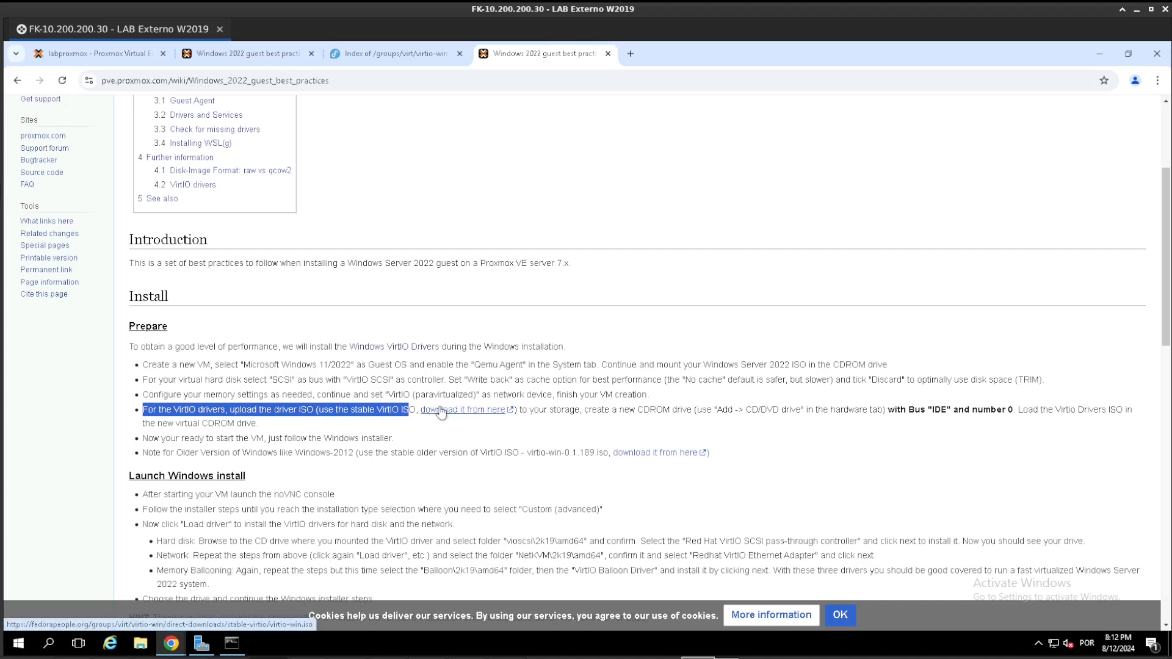
right_click(441, 413)
left_click(483, 497)
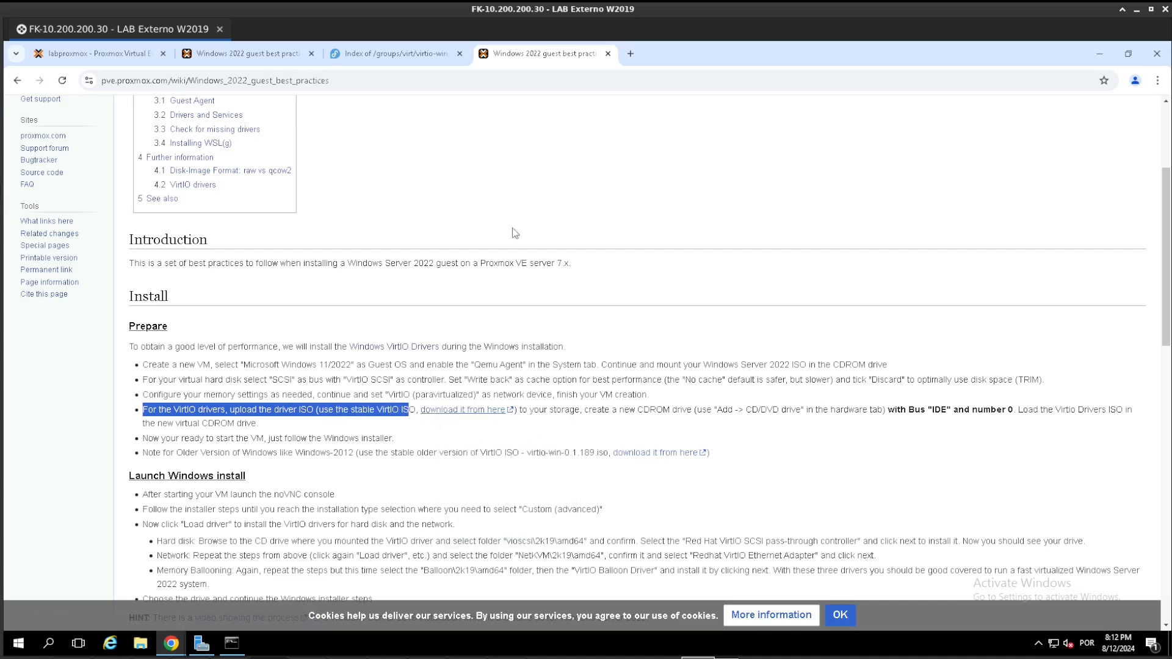
left_click(630, 54)
key("ctrl+v")
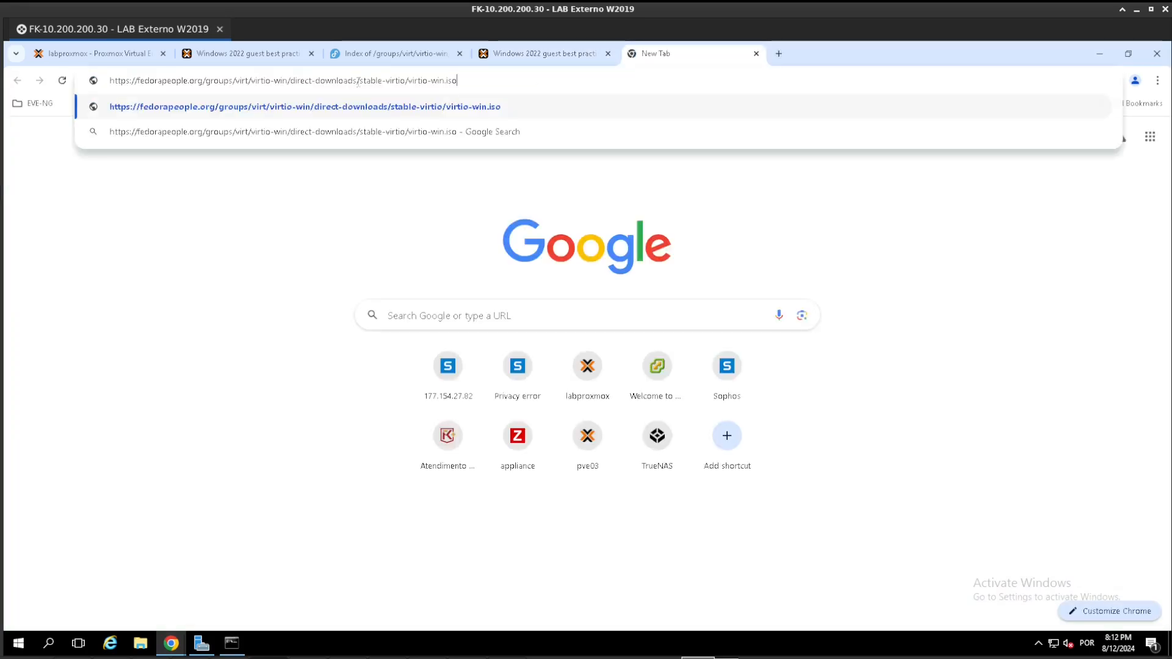
left_click_drag(408, 80, 510, 81)
key("BackSpace")
key("Return")
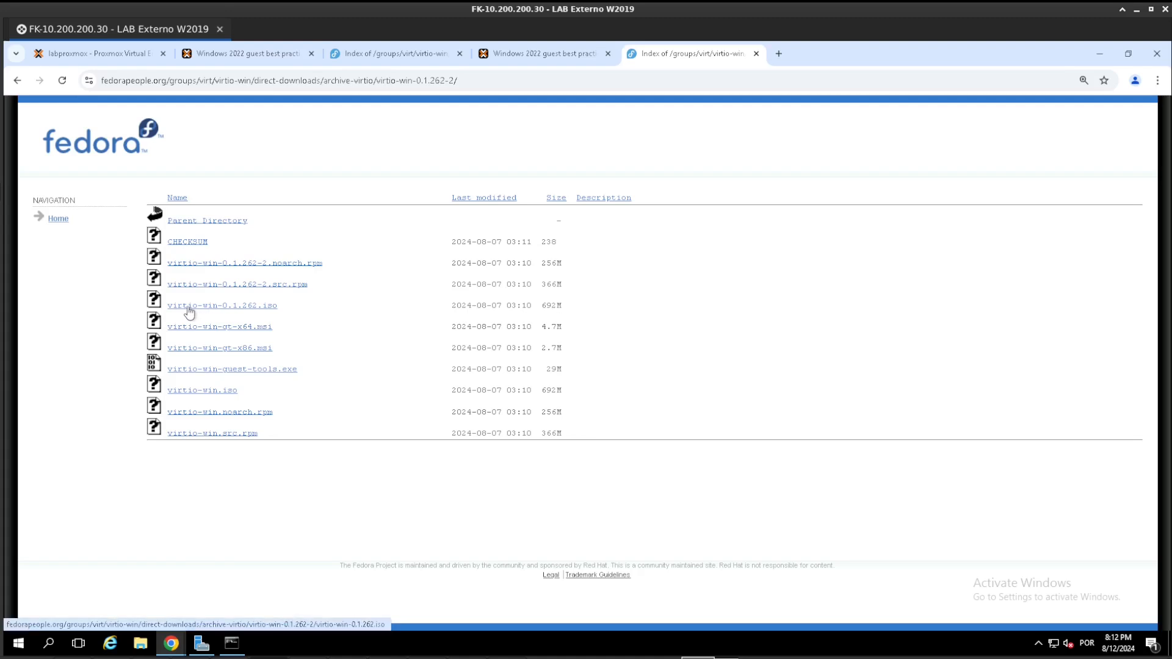
- Copy the link address of virtio-win-0.1.262.iso from the Fedora download directory
right_click(257, 310)
left_click(302, 403)
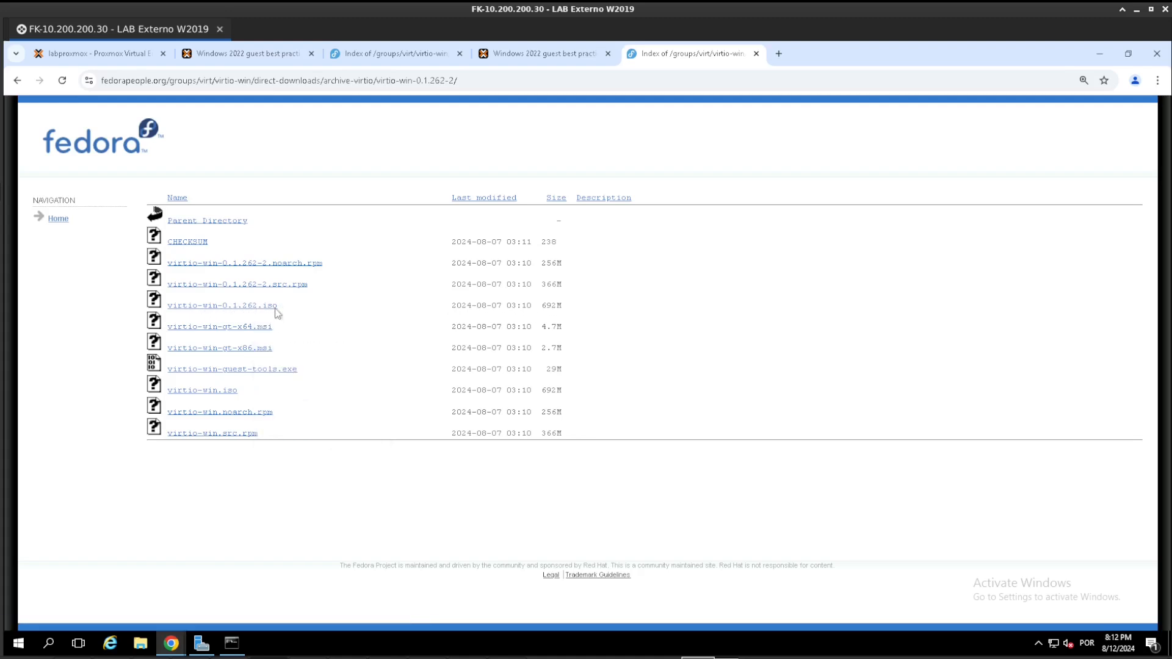
right_click(227, 306)
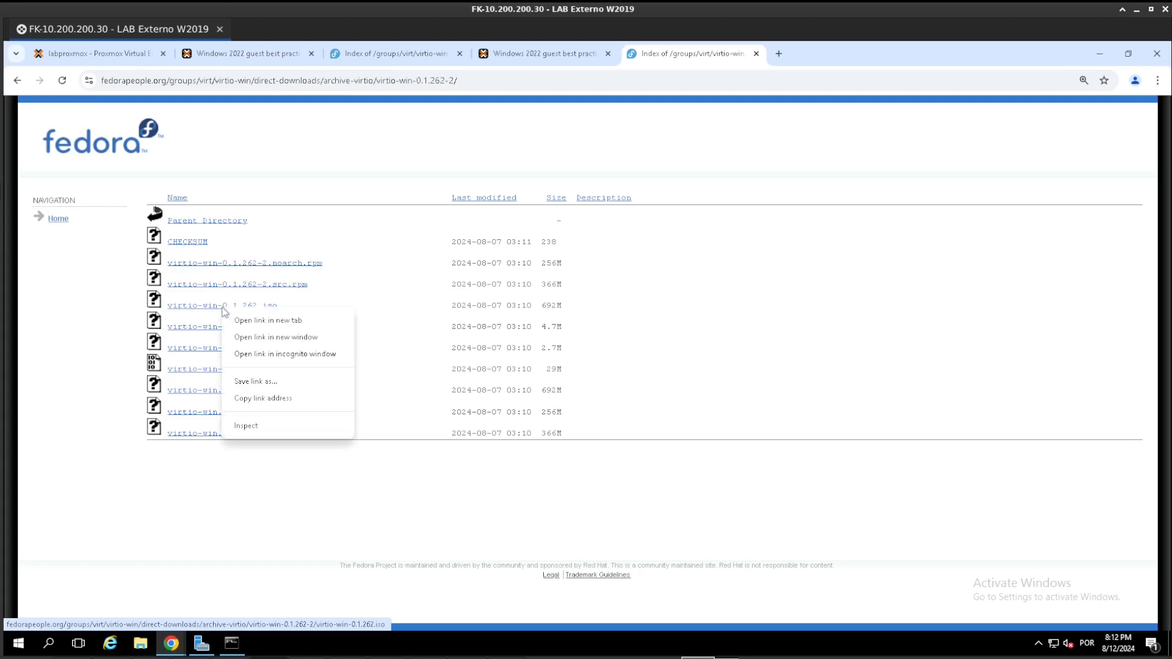
left_click(268, 399)
- Back in Proxmox, paste the copied ISO link as URL and file name for a download from URL, then close the dialog without downloading
left_click(97, 56)
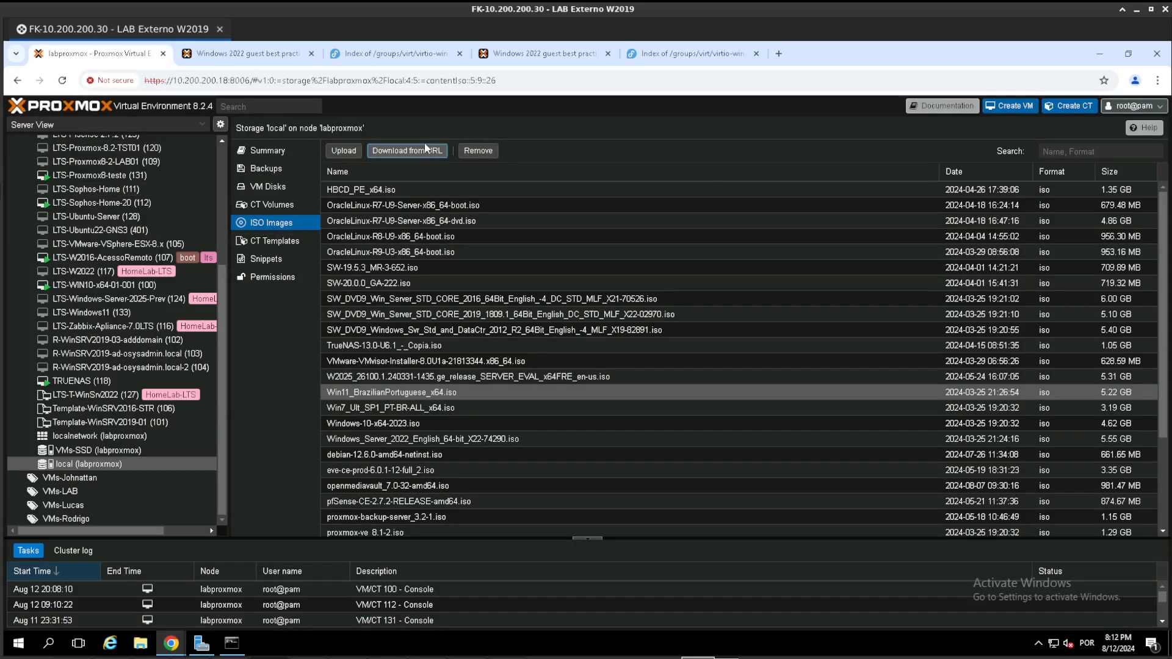
left_click(409, 154)
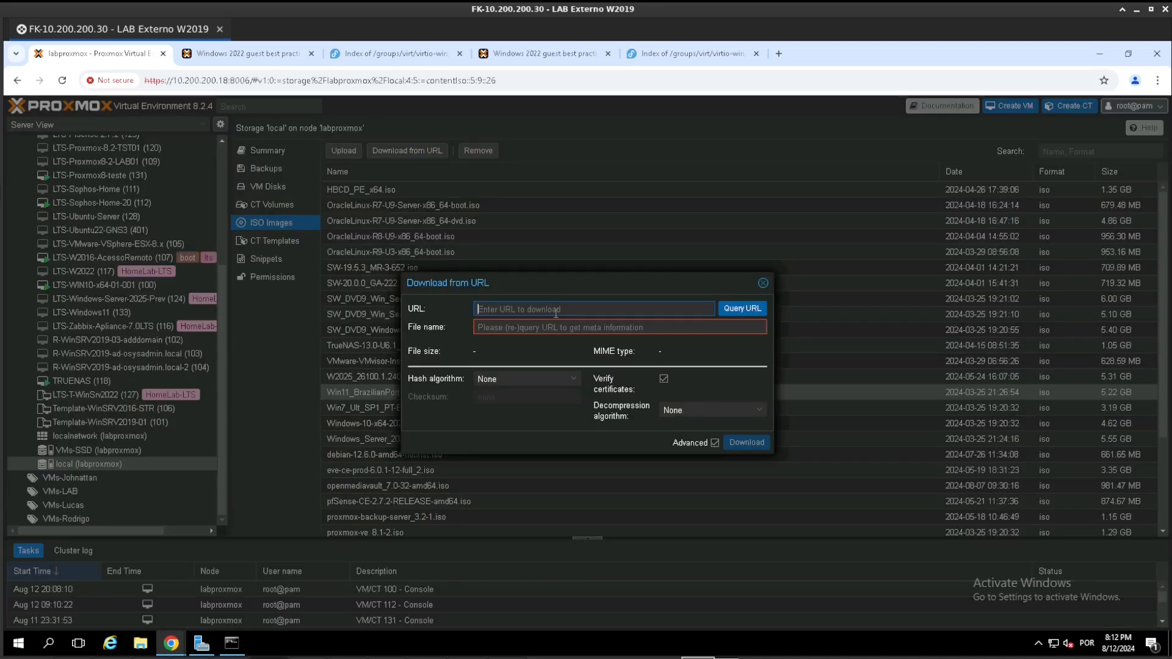
key("ctrl+v")
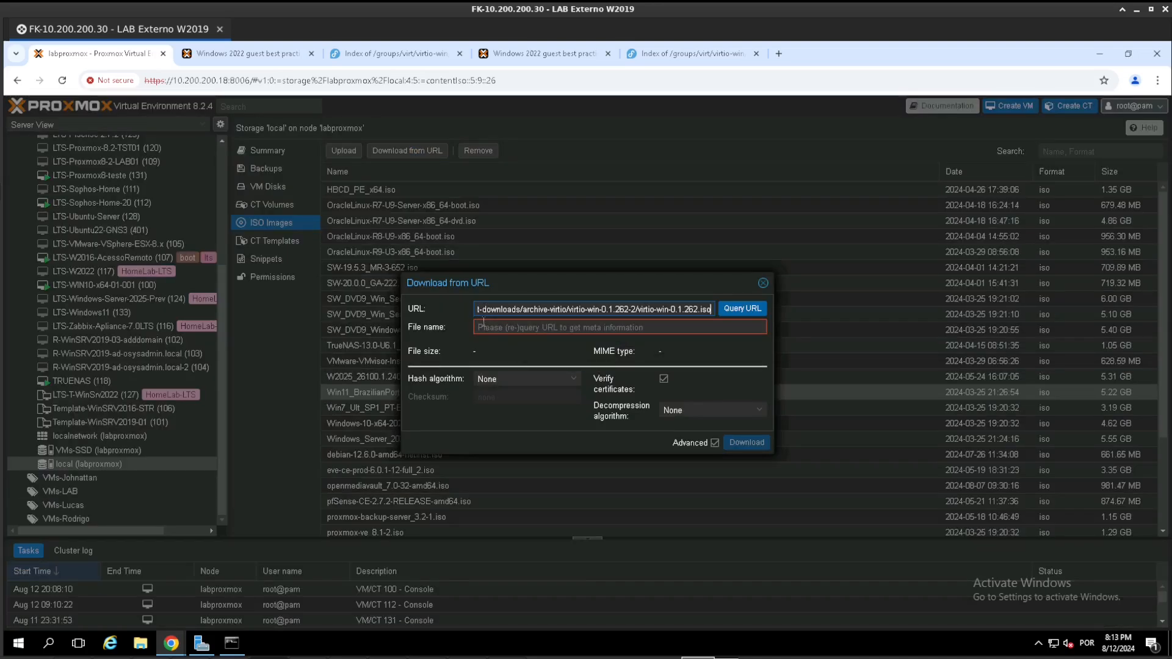
left_click(484, 323)
key("ctrl+v")
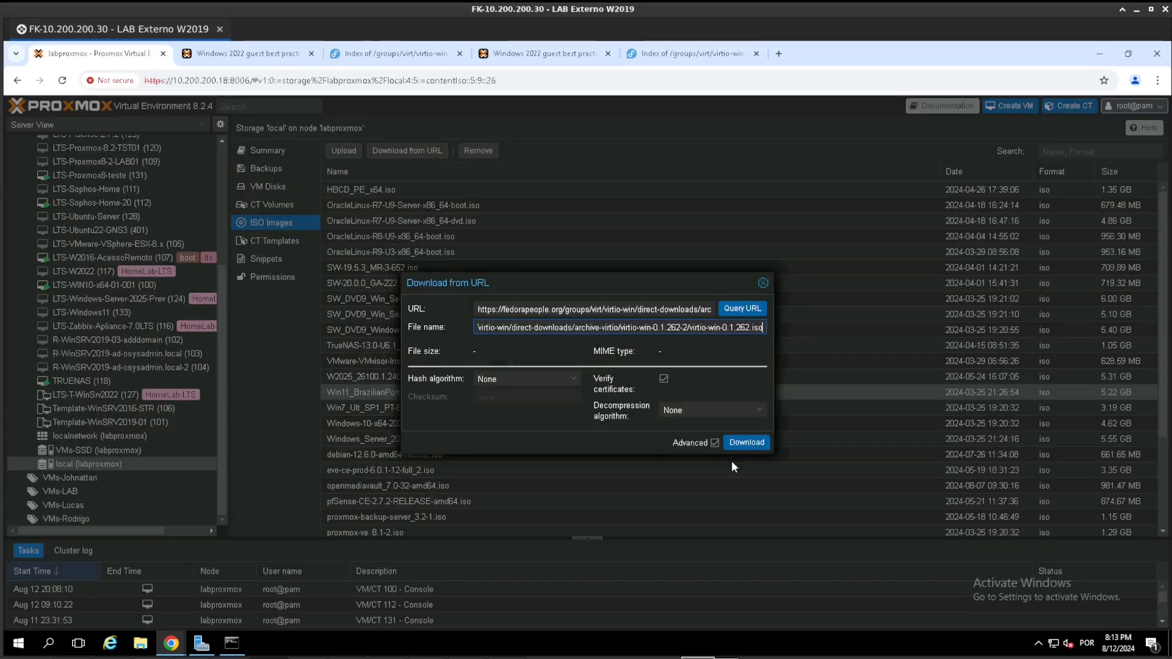
left_click(763, 286)
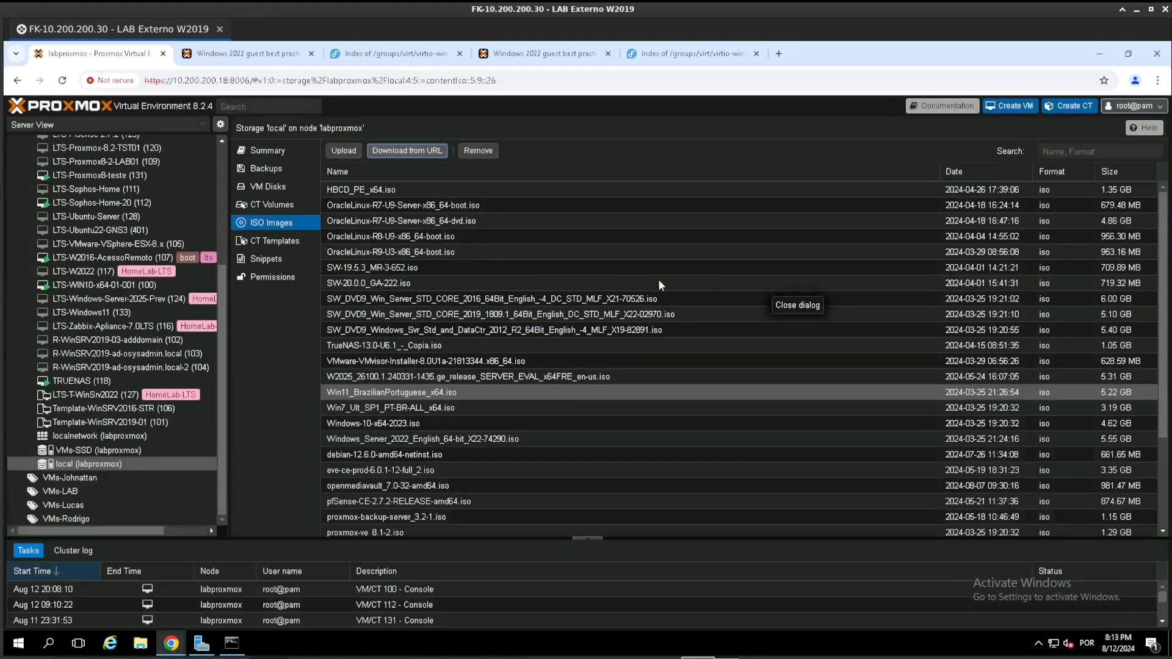
- Filter the ISO images by "virt" and select virtio-win-0.1.262.iso
left_click(1065, 151)
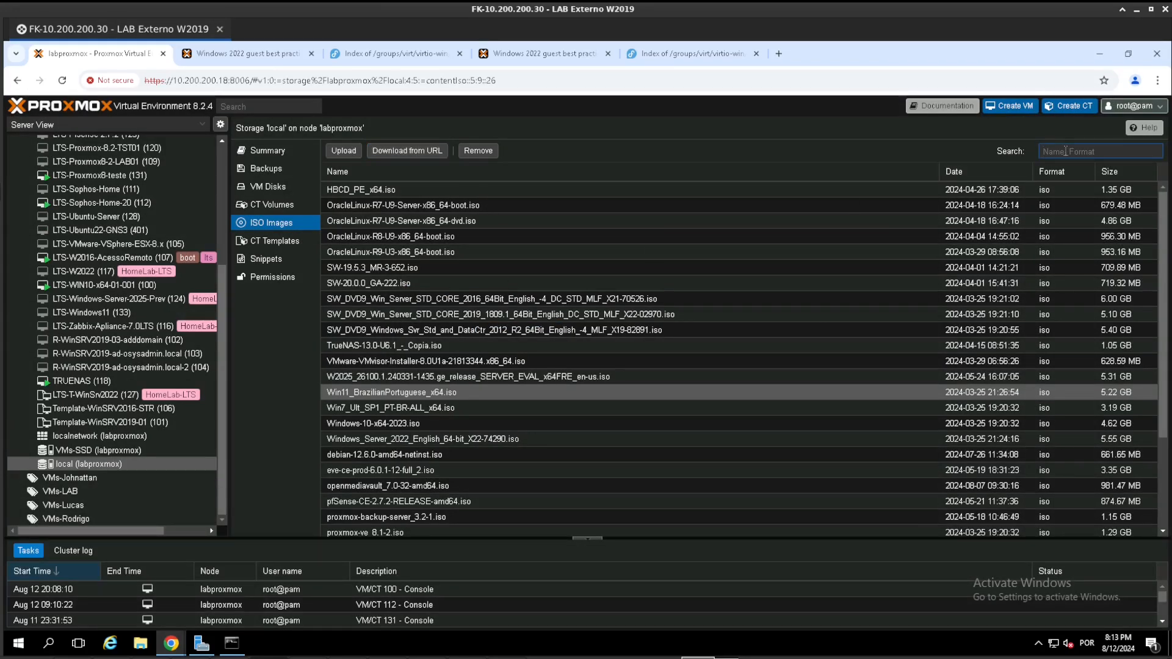
type("virt")
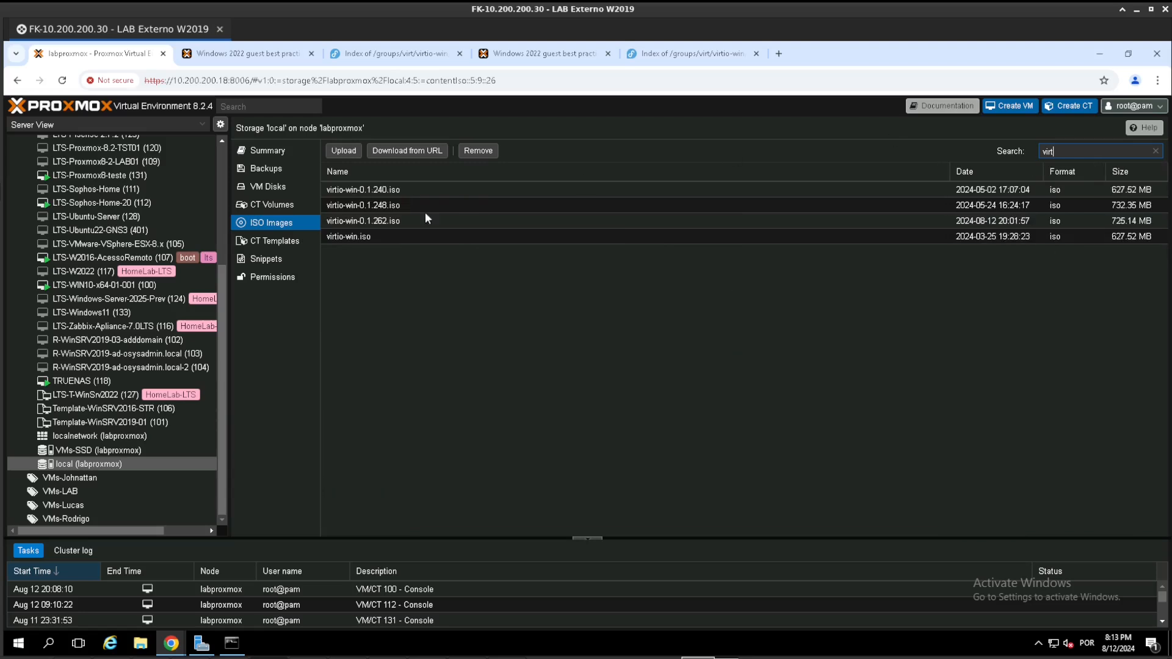
left_click(394, 221)
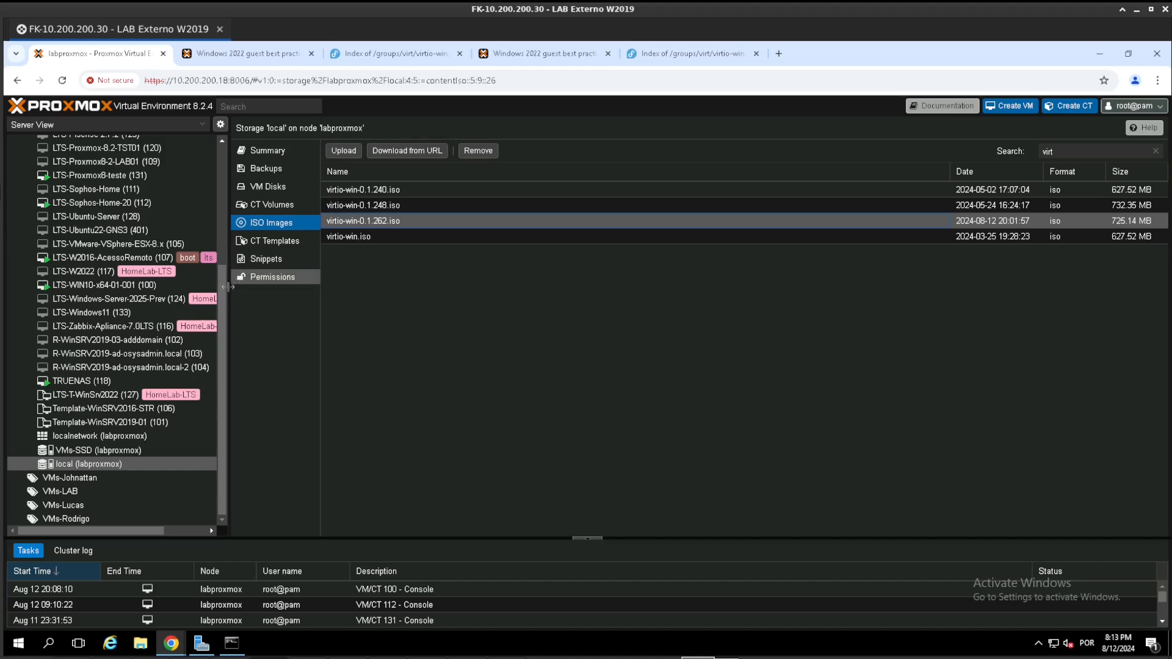
left_click_drag(221, 294, 221, 169)
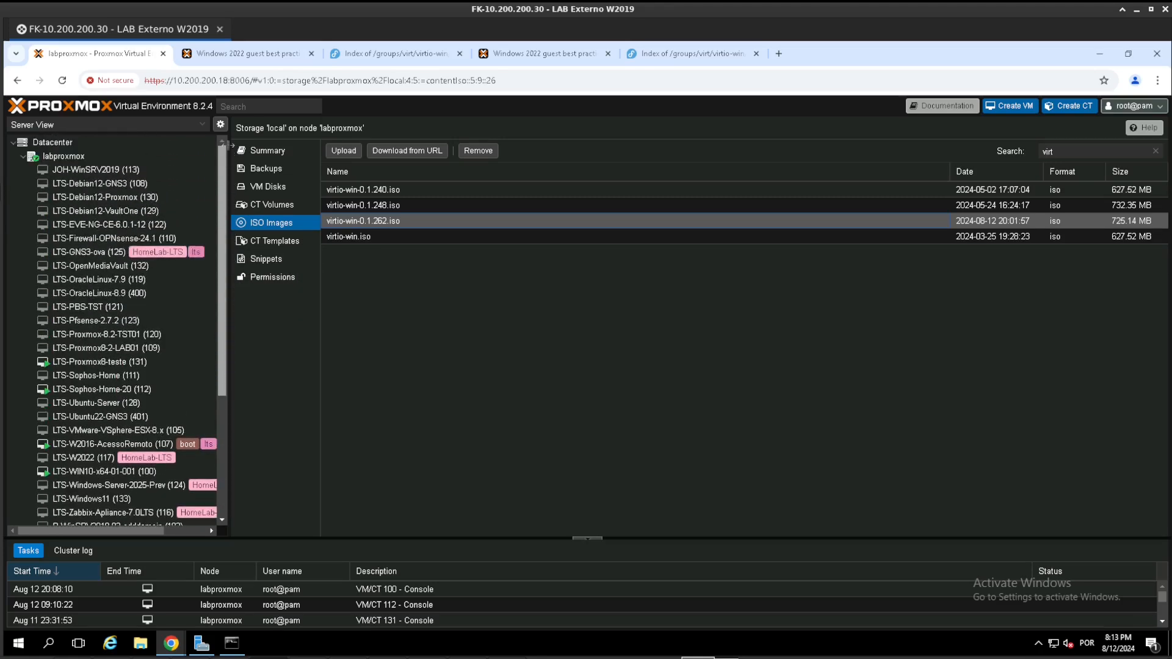
- Start creating a virtual machine named LTS-Windows-11-x64 in the VMs-LAB resource pool and continue to the OS settings
left_click(1013, 107)
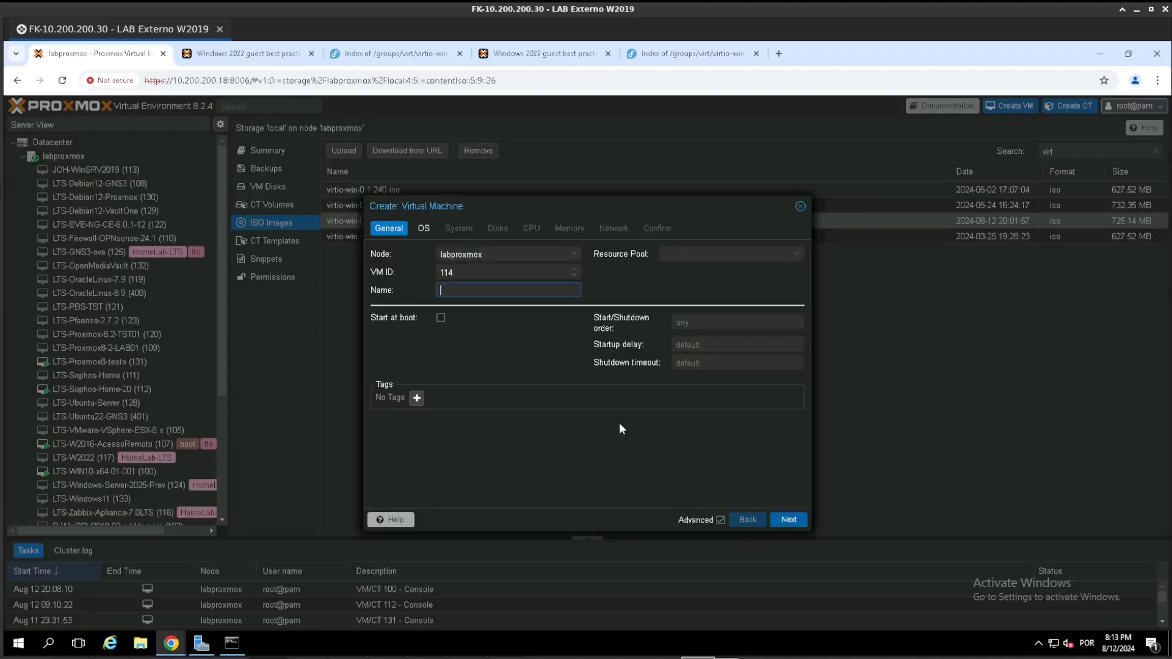
type("LTS-")
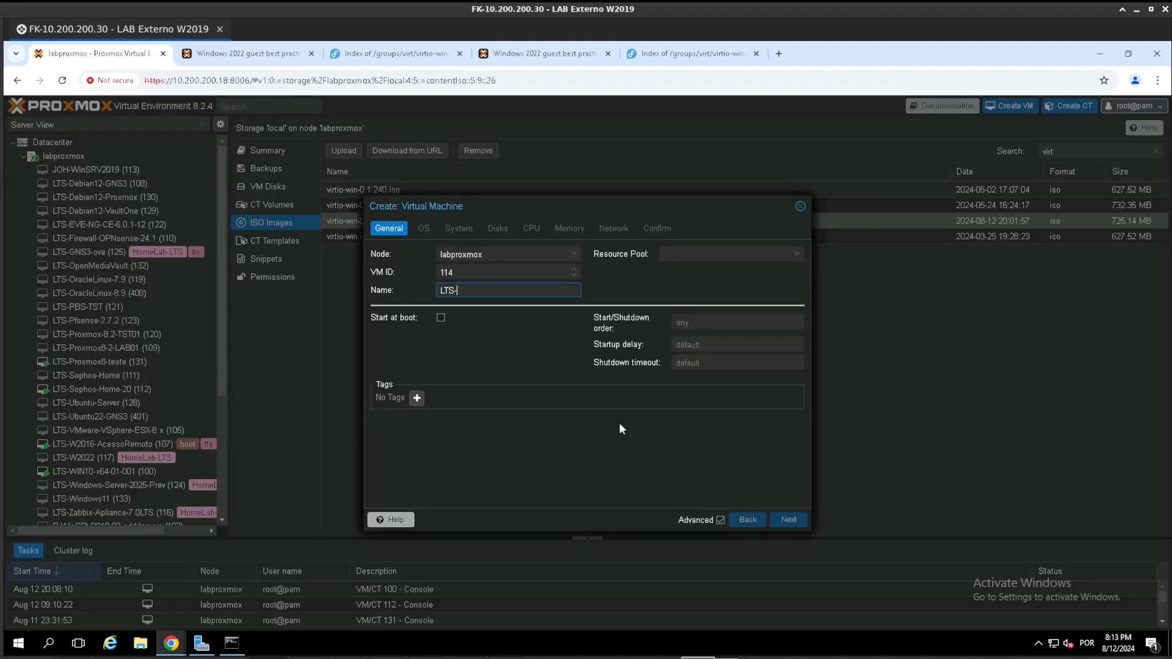
type("Windows")
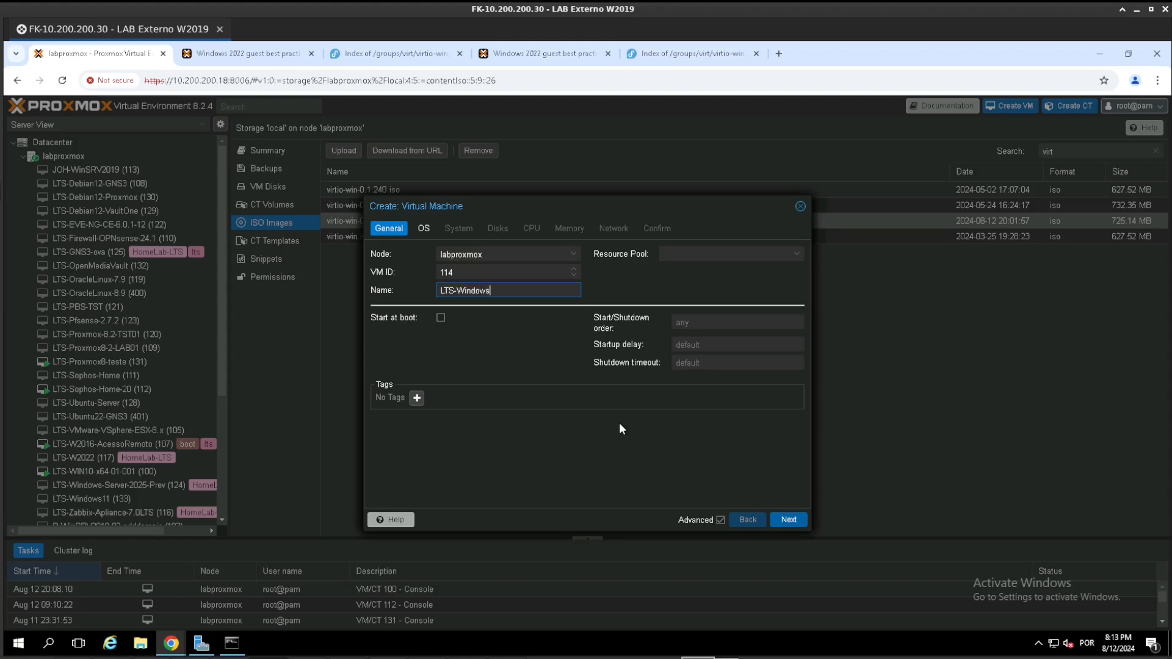
type("-11-x64")
left_click(678, 254)
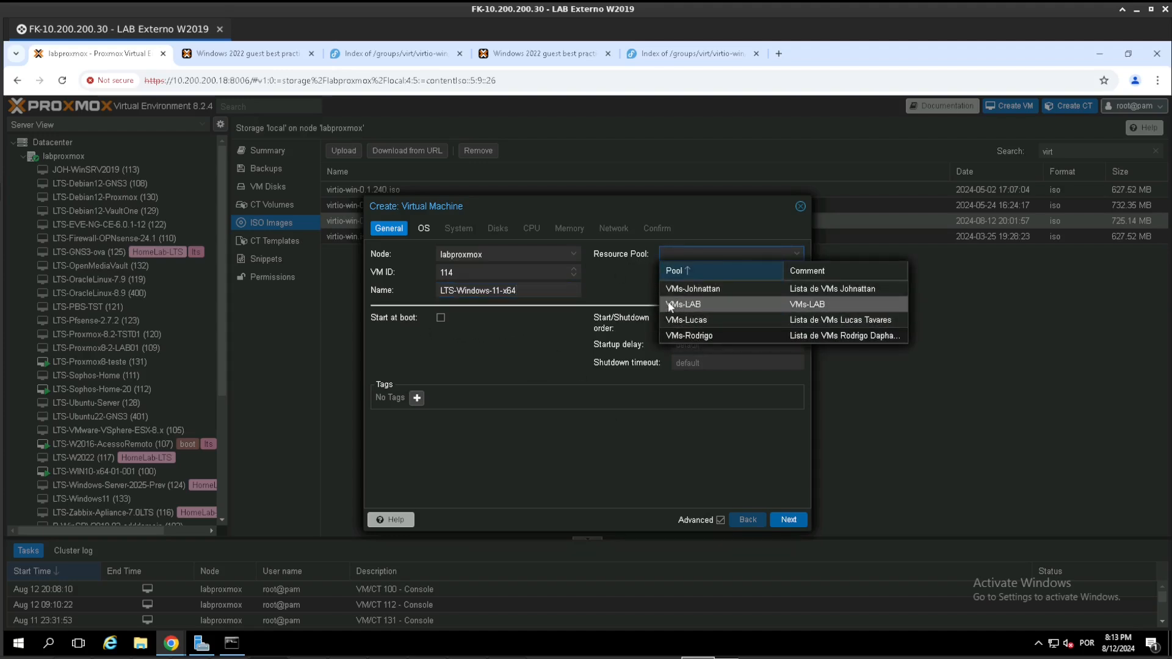
left_click(694, 304)
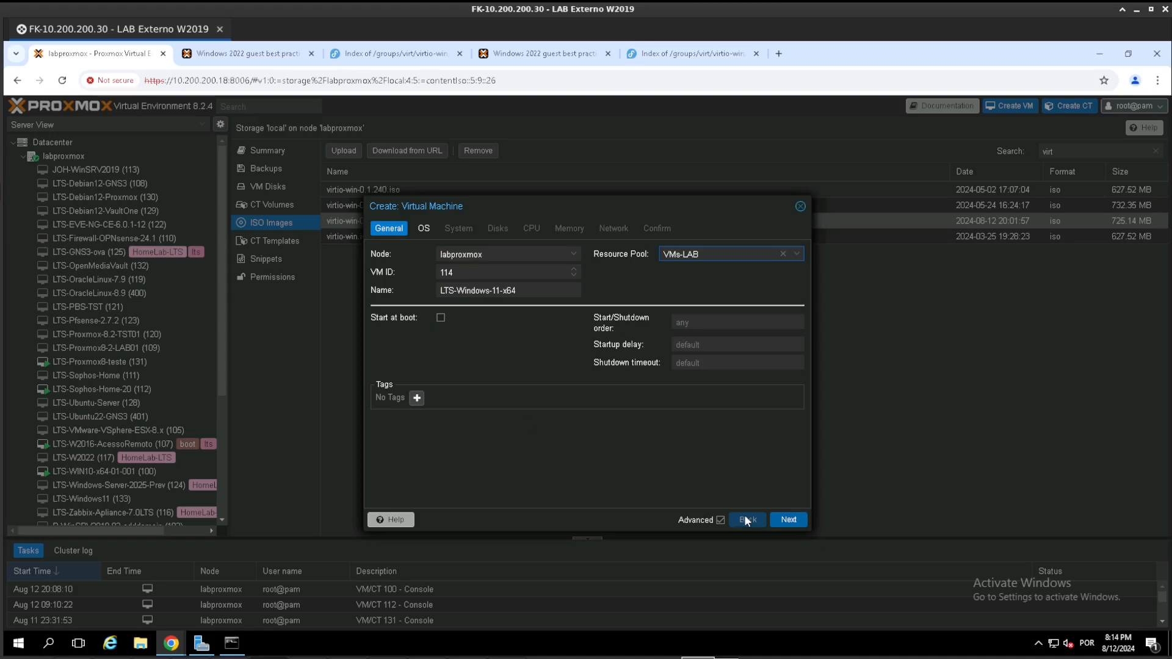
double_click(474, 274)
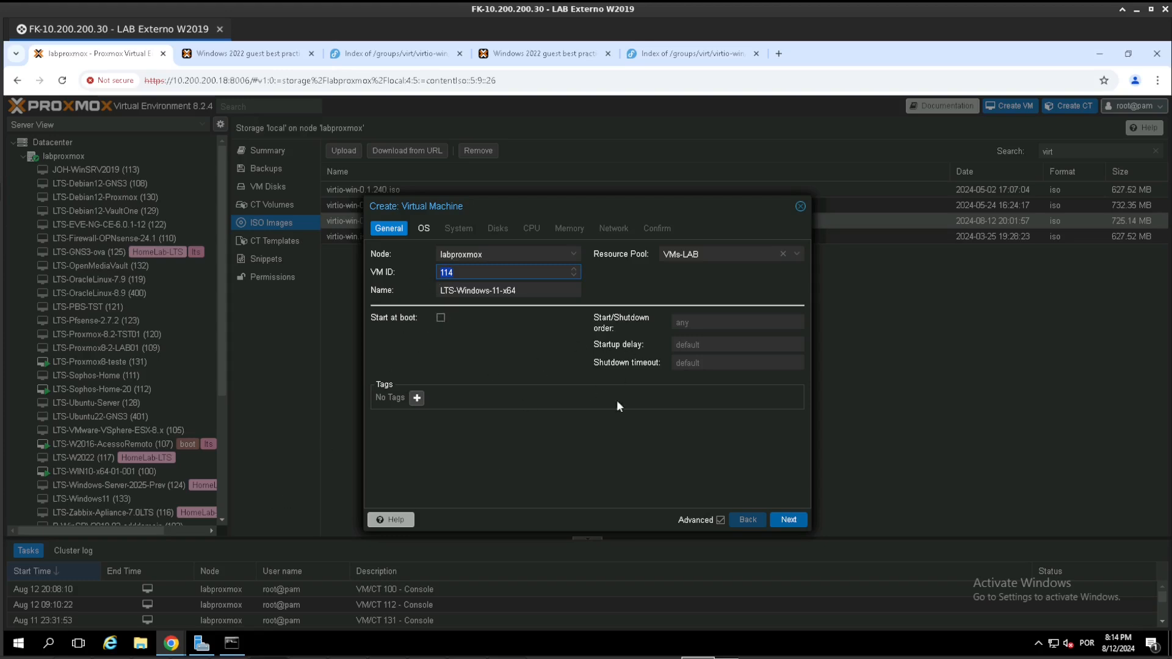
left_click(785, 524)
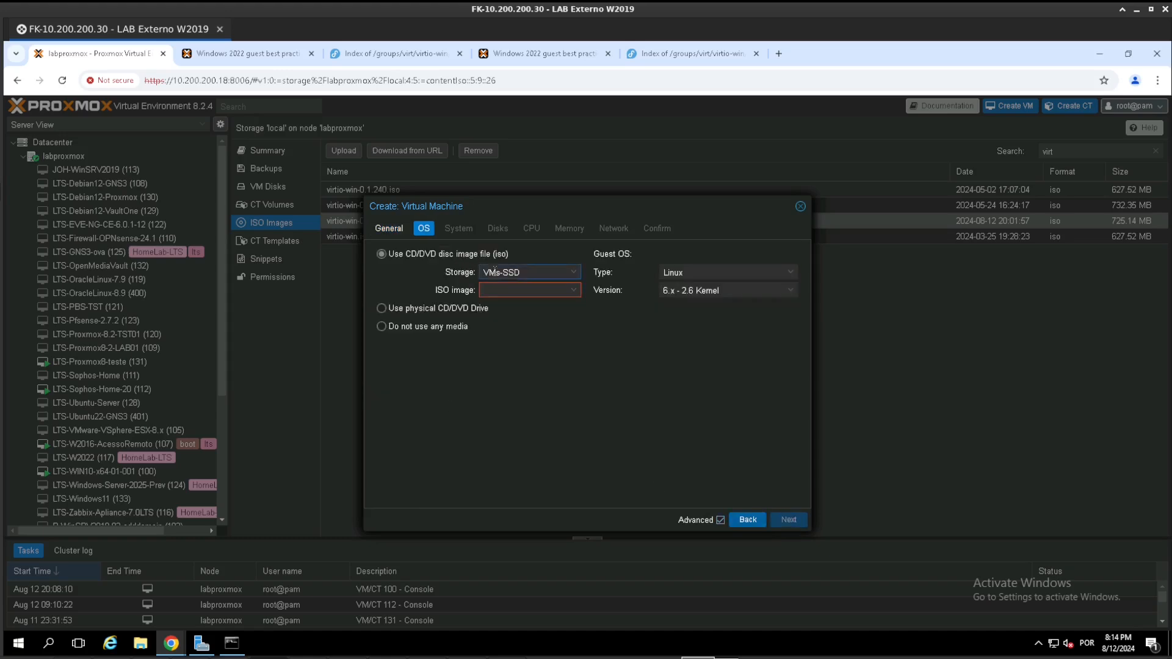
- Choose Win11_BrazilianPortuguese_x64.iso from the local storage as the installation image
left_click(525, 272)
left_click(508, 324)
left_click(516, 289)
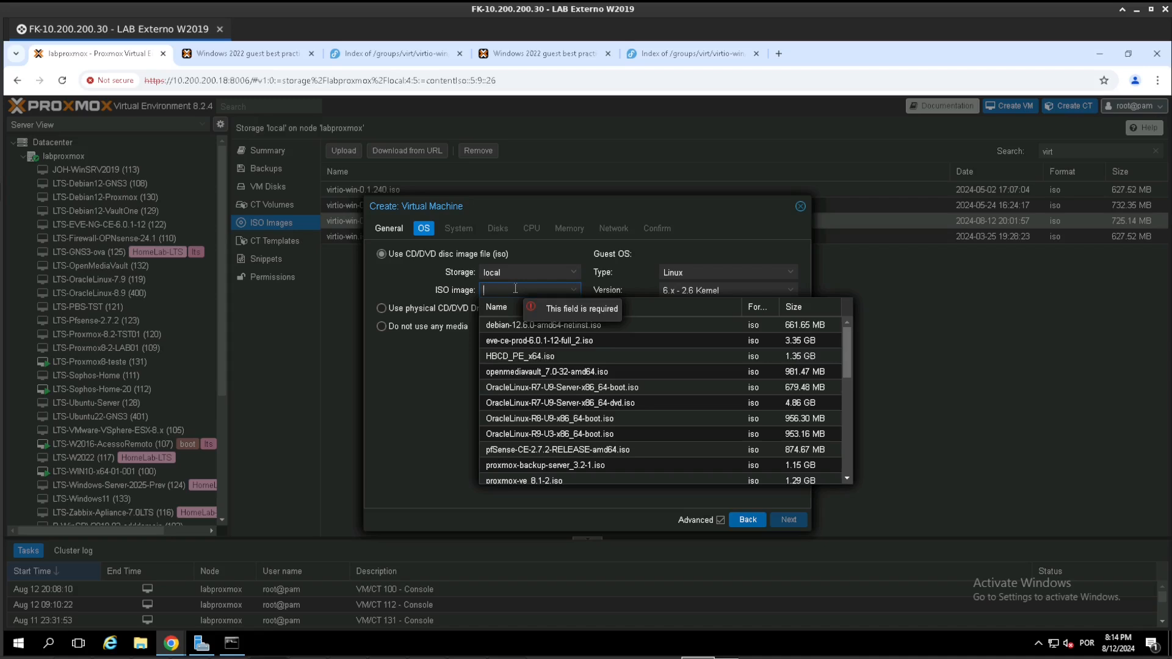
type("wind")
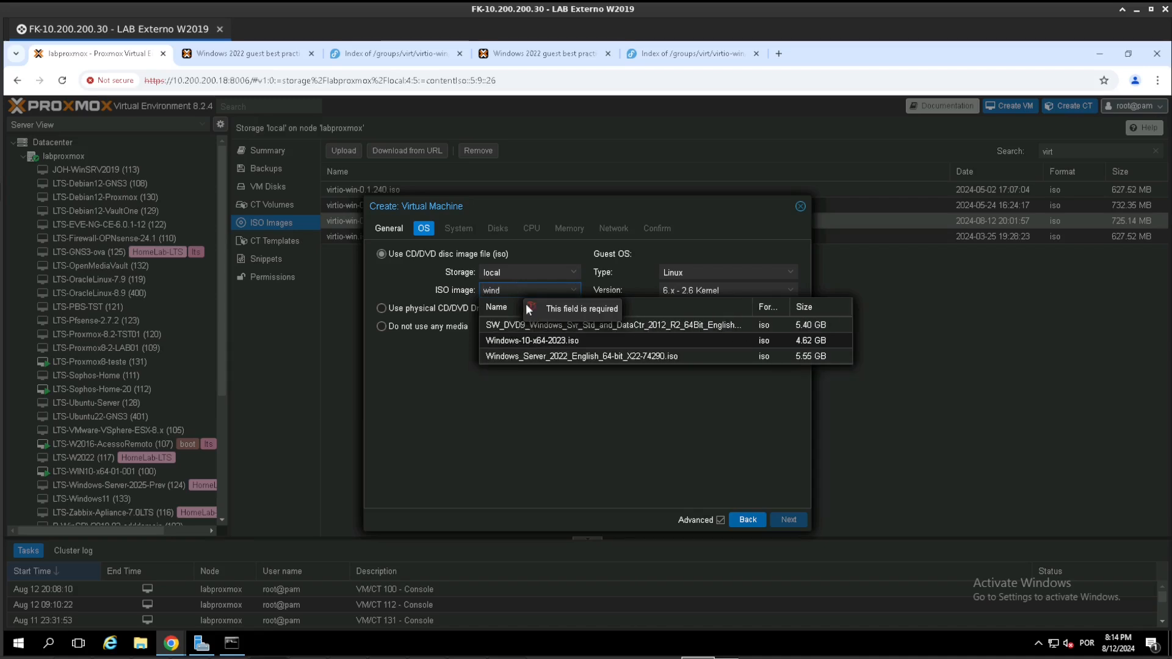
key("BackSpace")
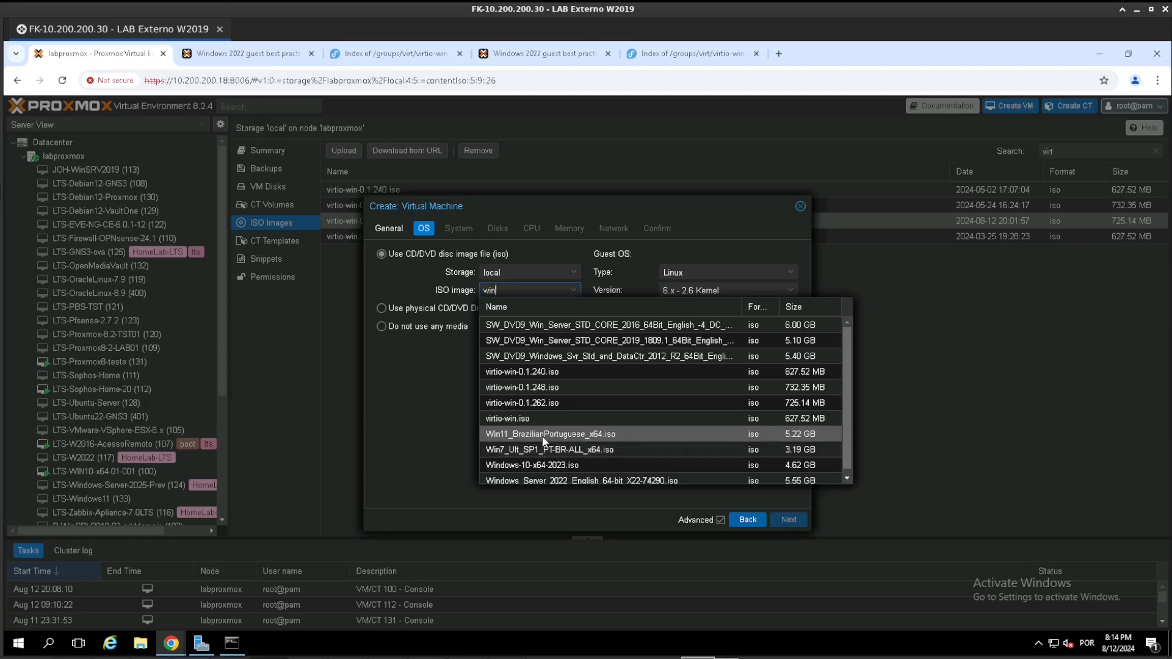
left_click(544, 434)
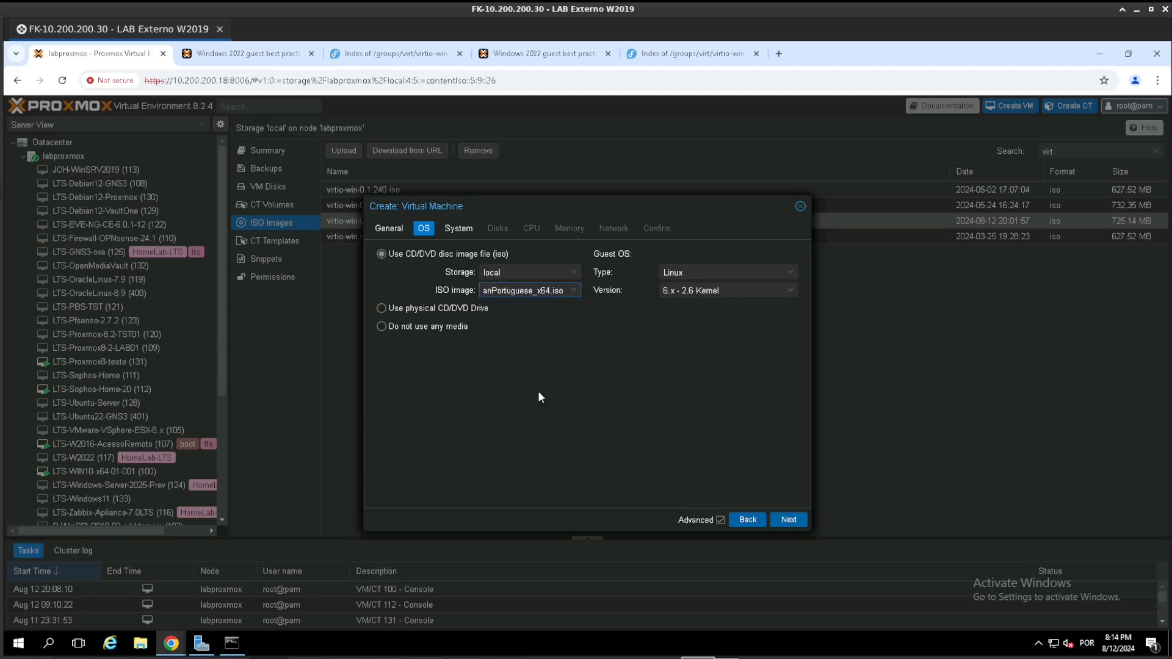
- Set the guest OS type to Microsoft Windows and add a VirtIO drivers drive using virtio-win-0.1.262.iso from local storage
left_click(693, 272)
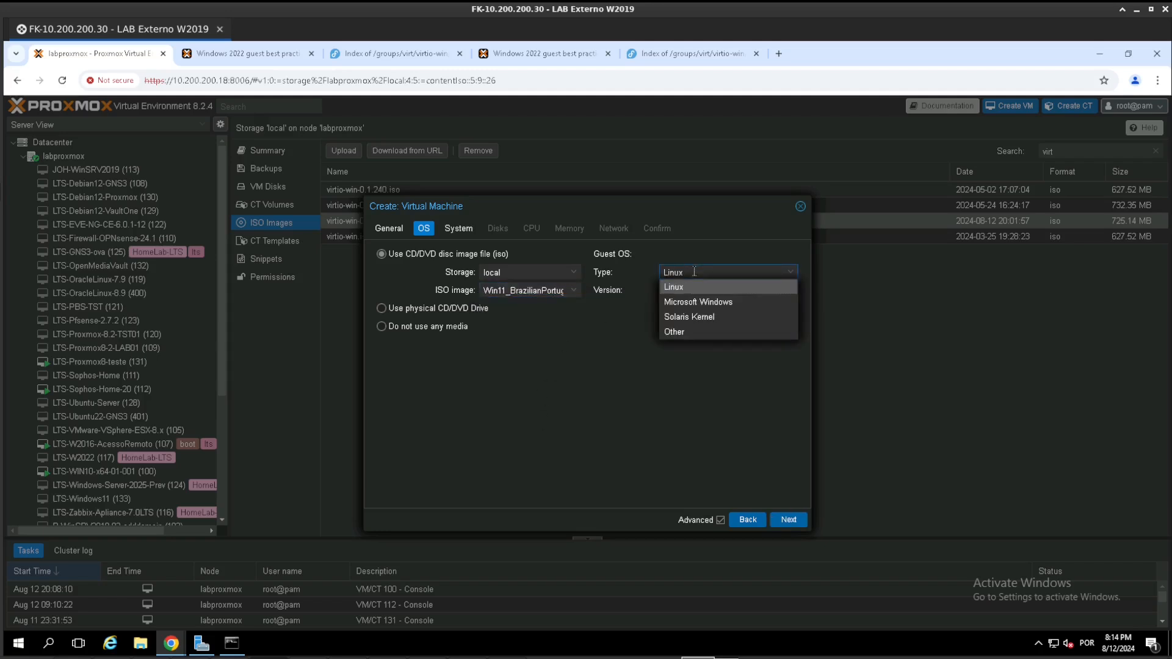
left_click(712, 300)
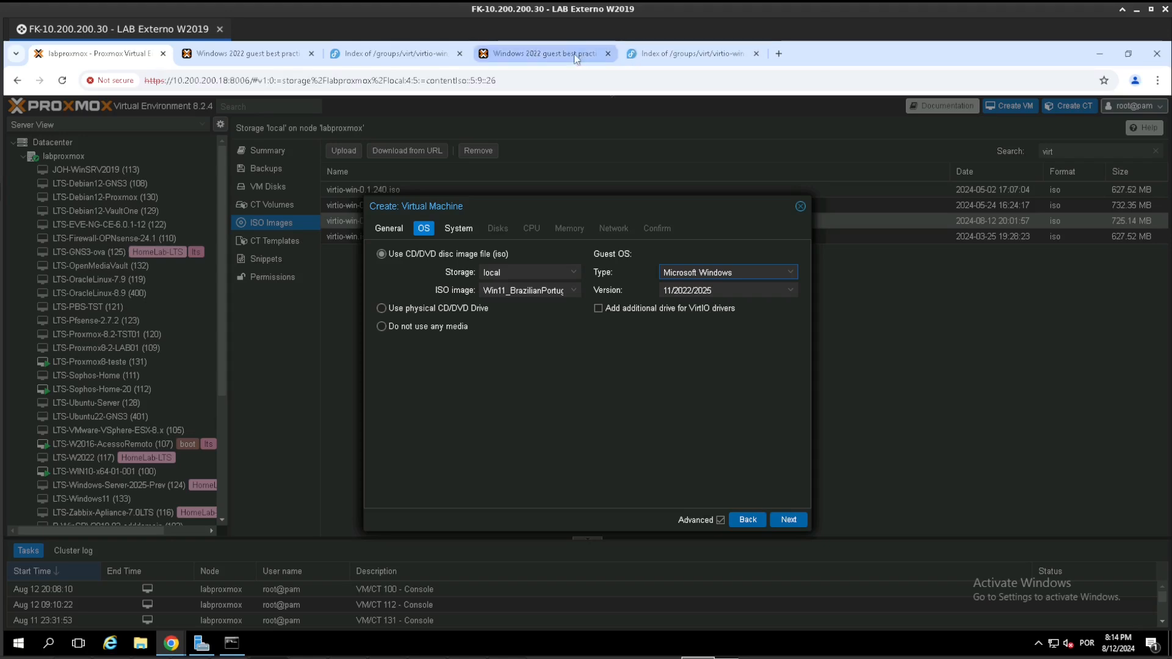
left_click(620, 307)
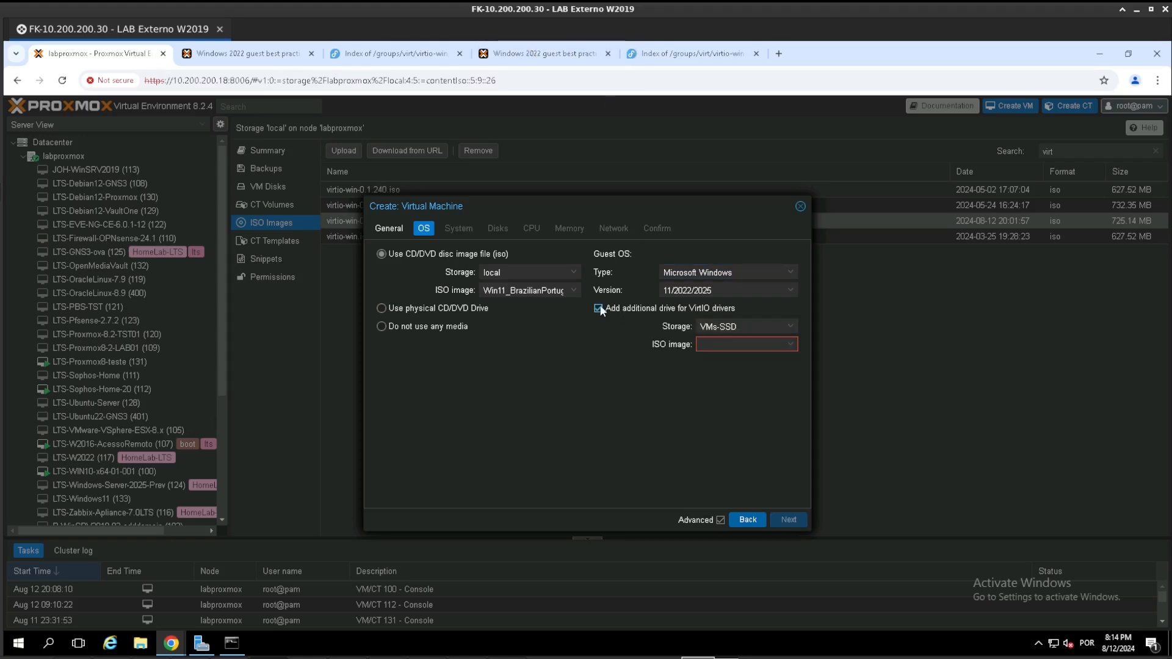
left_click(739, 329)
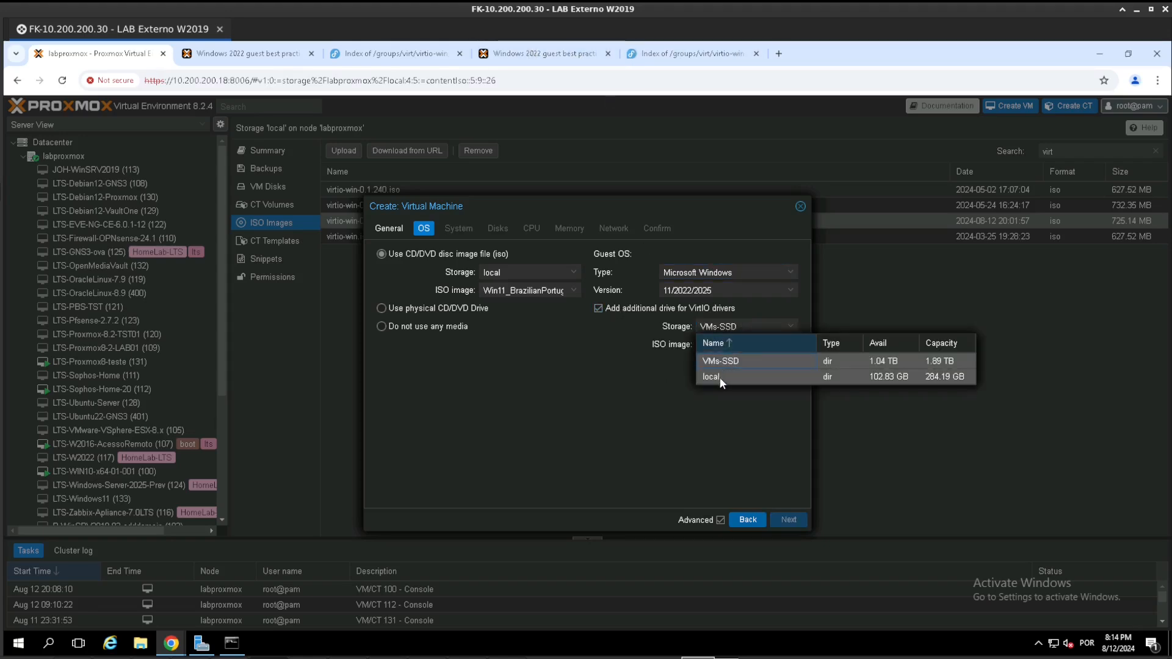
left_click(720, 377)
left_click(724, 345)
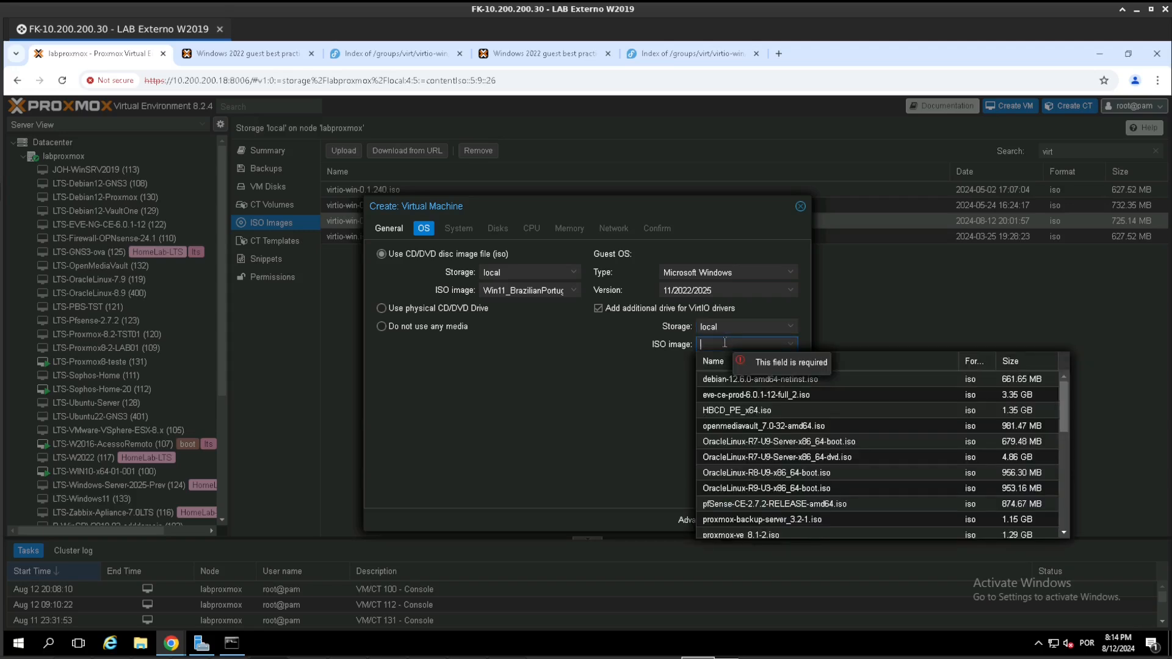
type("virt")
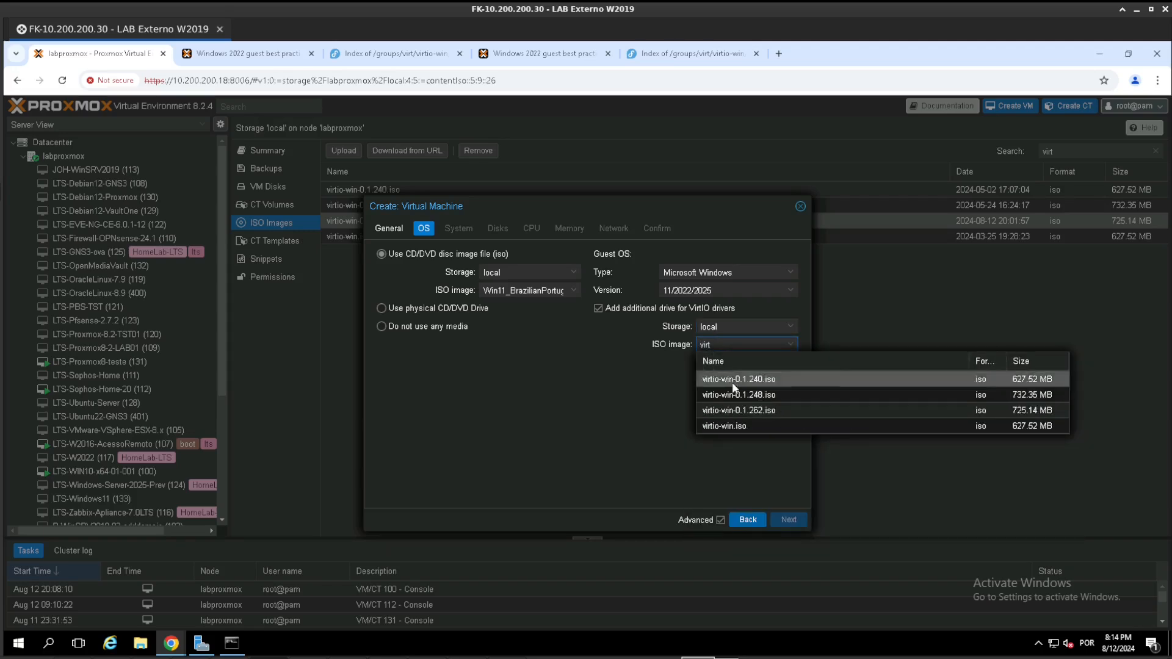
left_click(800, 415)
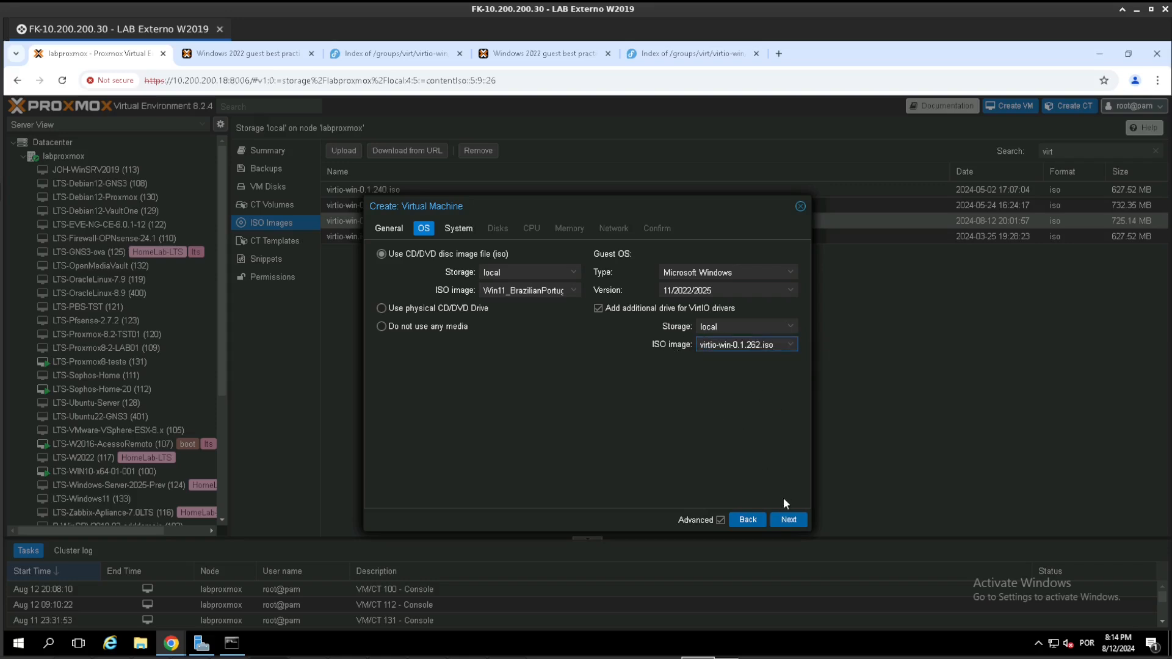
left_click(788, 519)
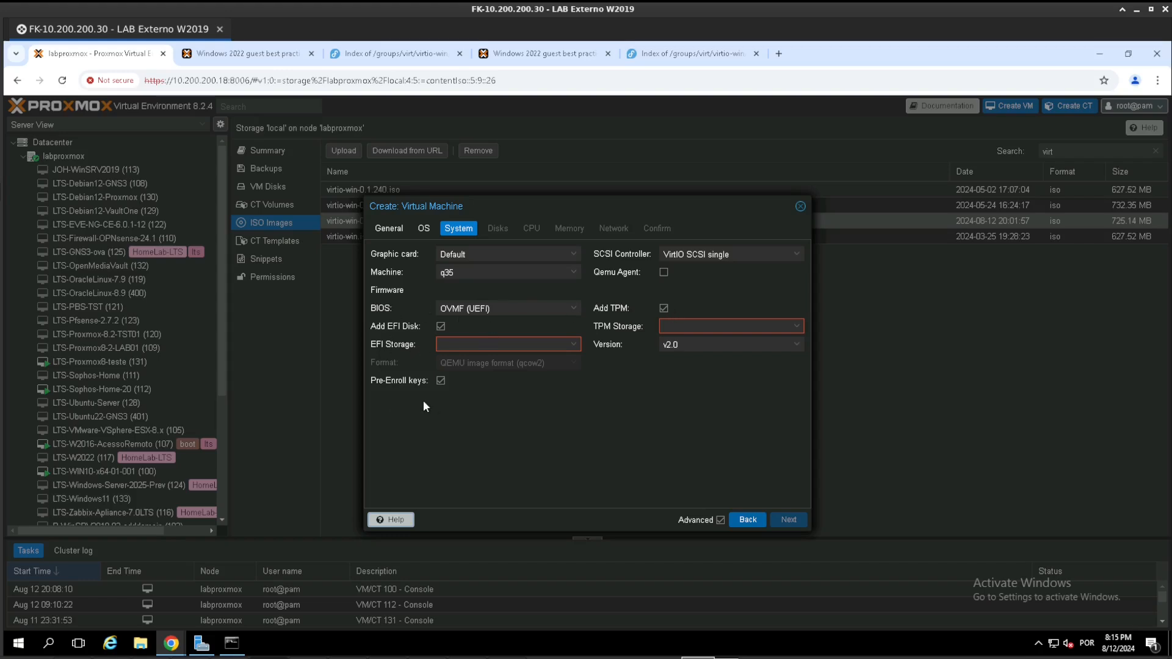
- Set both the EFI storage and the TPM storage to local
left_click(460, 344)
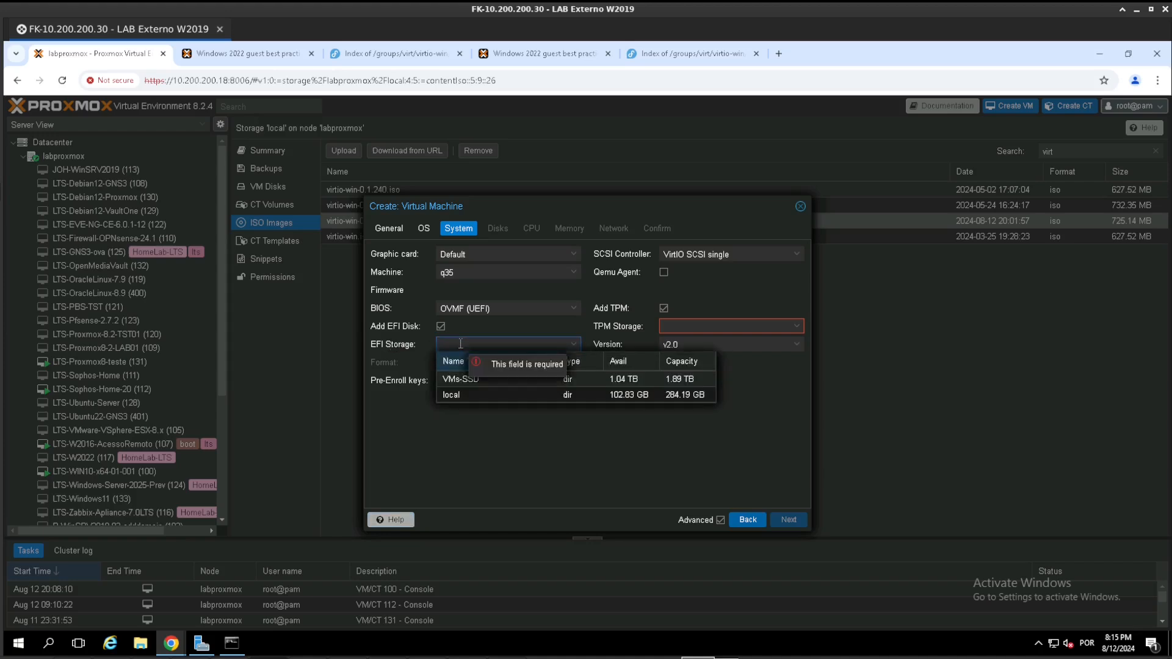
left_click(456, 394)
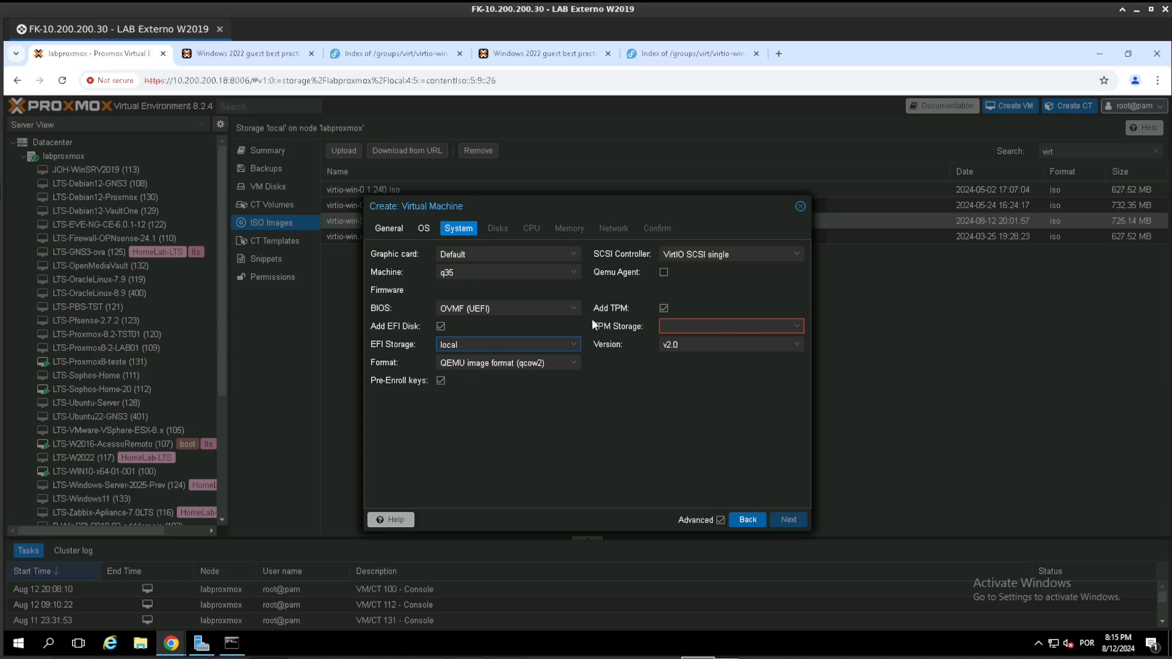
left_click(703, 325)
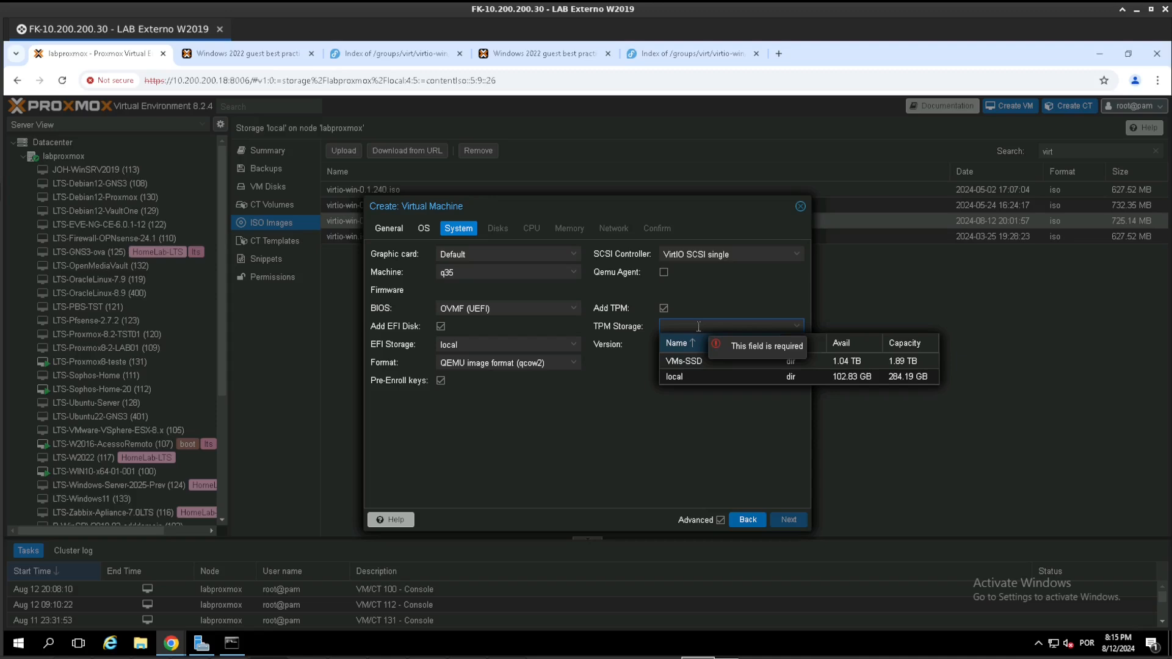
left_click(701, 376)
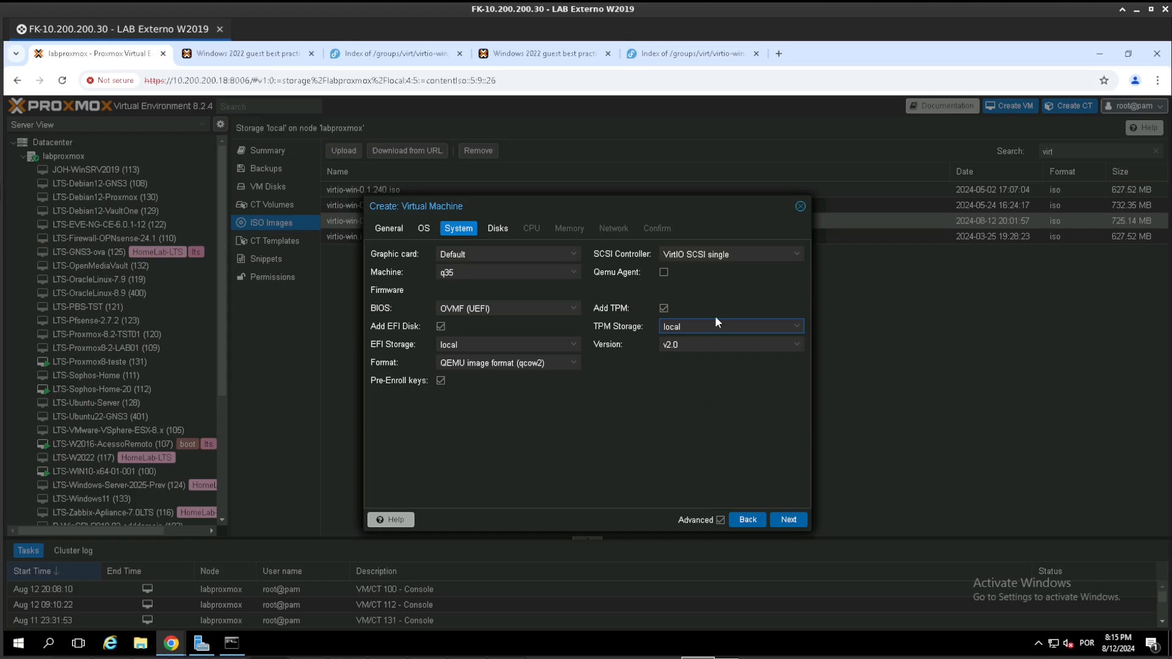
- Set the SCSI controller to VirtIO SCSI, enable the Qemu Agent and continue to the disk settings
left_click(701, 253)
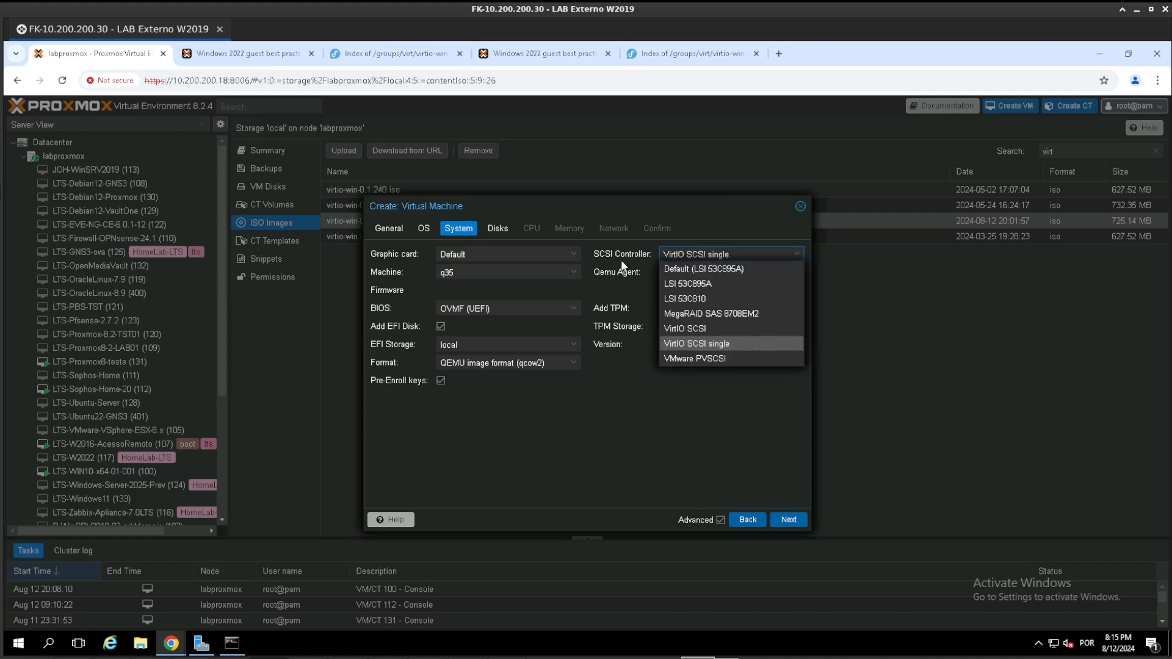
left_click(712, 331)
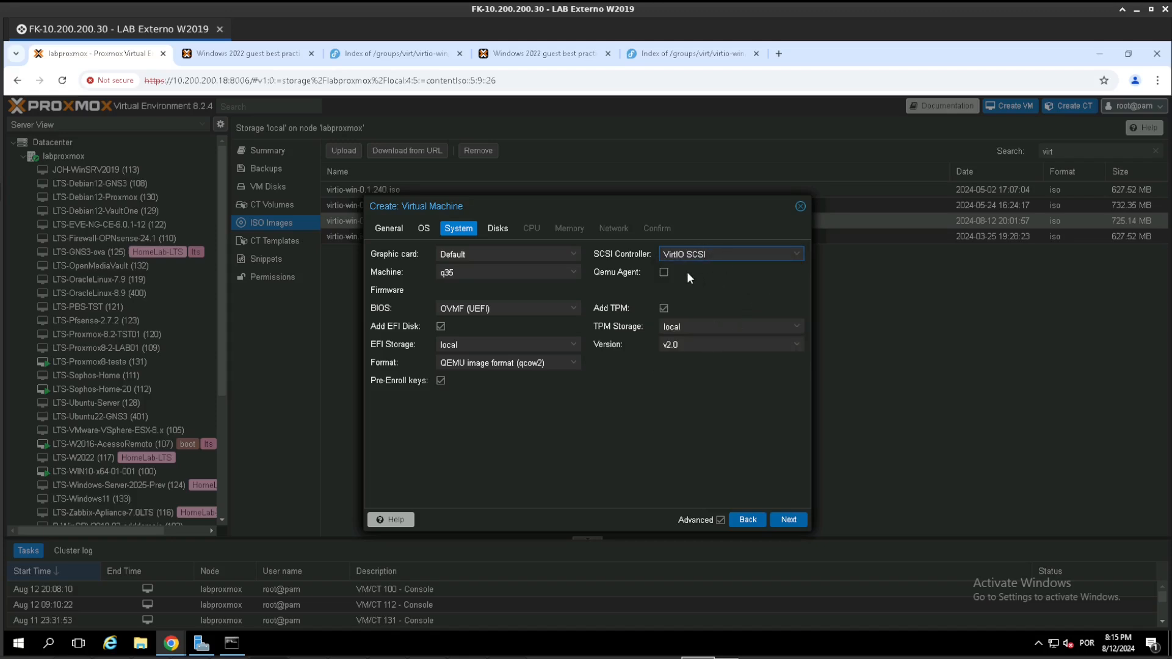
left_click(664, 272)
left_click(790, 520)
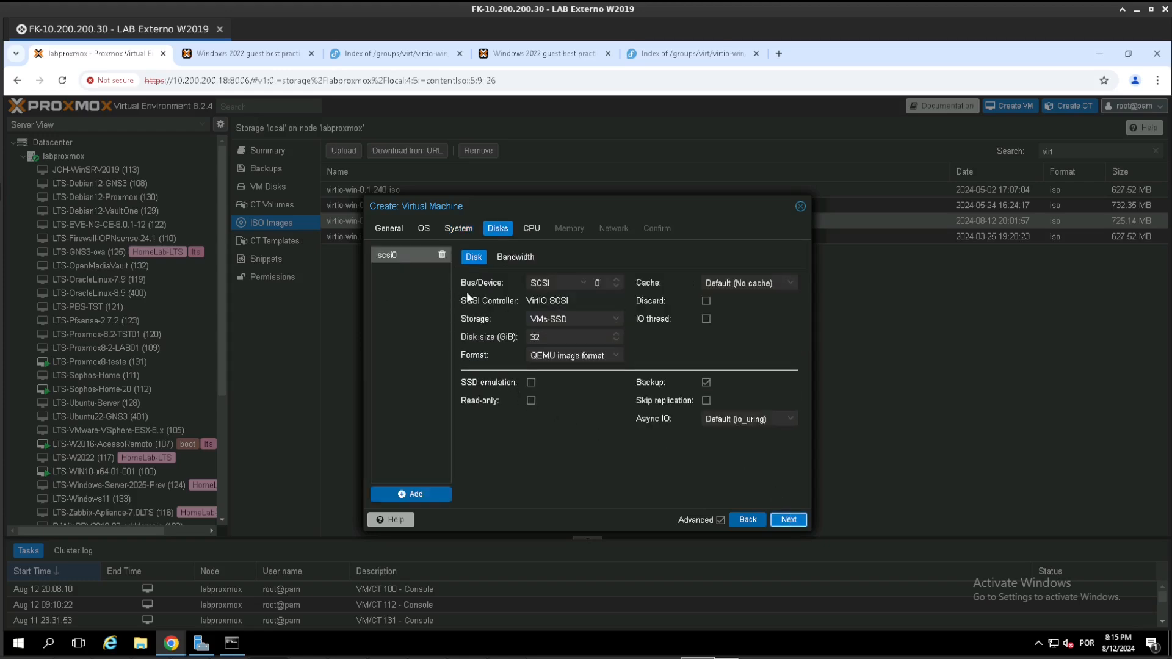
- Configure the SCSI disk on VMs-SSD storage with a size of 60 GiB and the QEMU image format (qcow2)
left_click(573, 318)
left_click(580, 317)
left_click(558, 281)
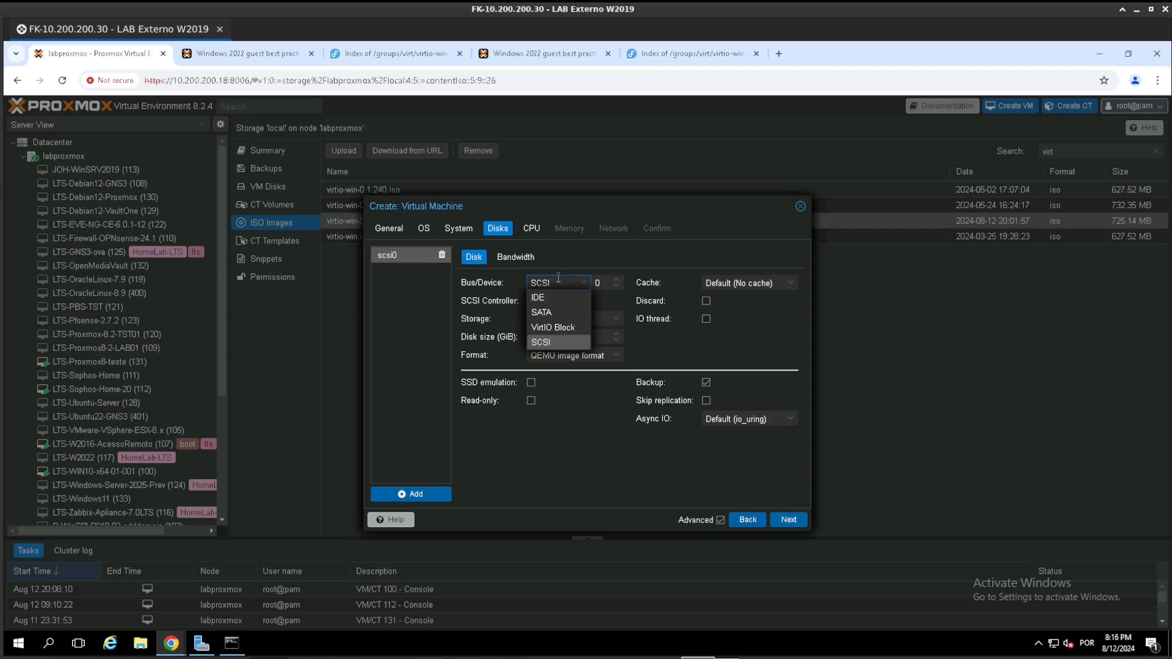
left_click(558, 278)
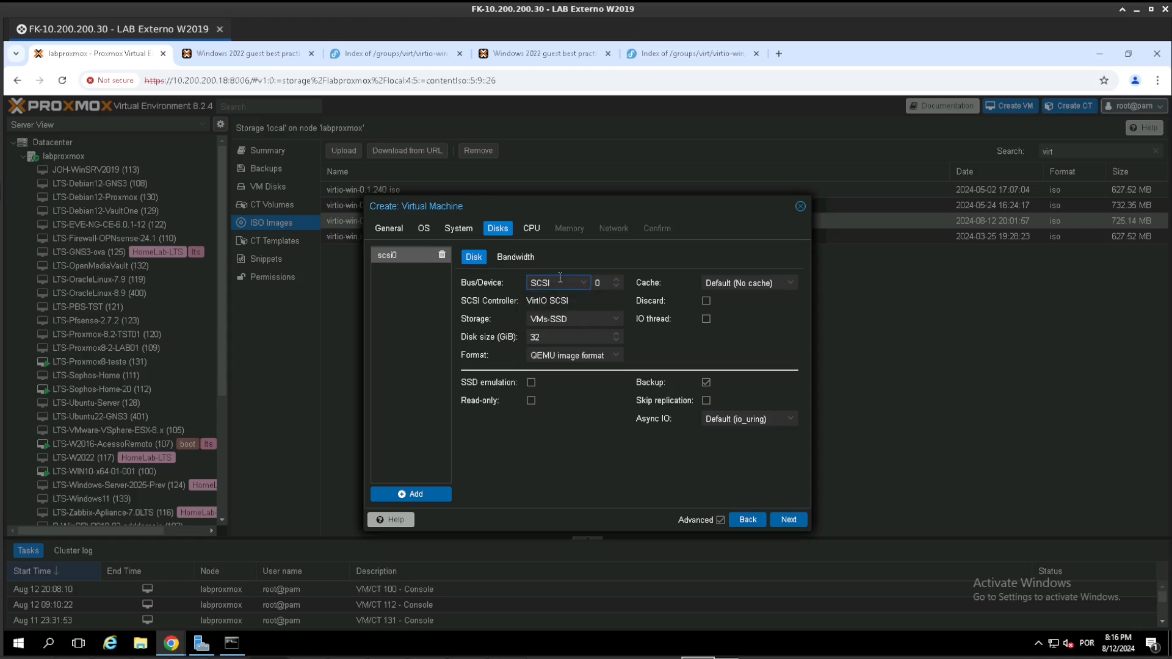
left_click(576, 320)
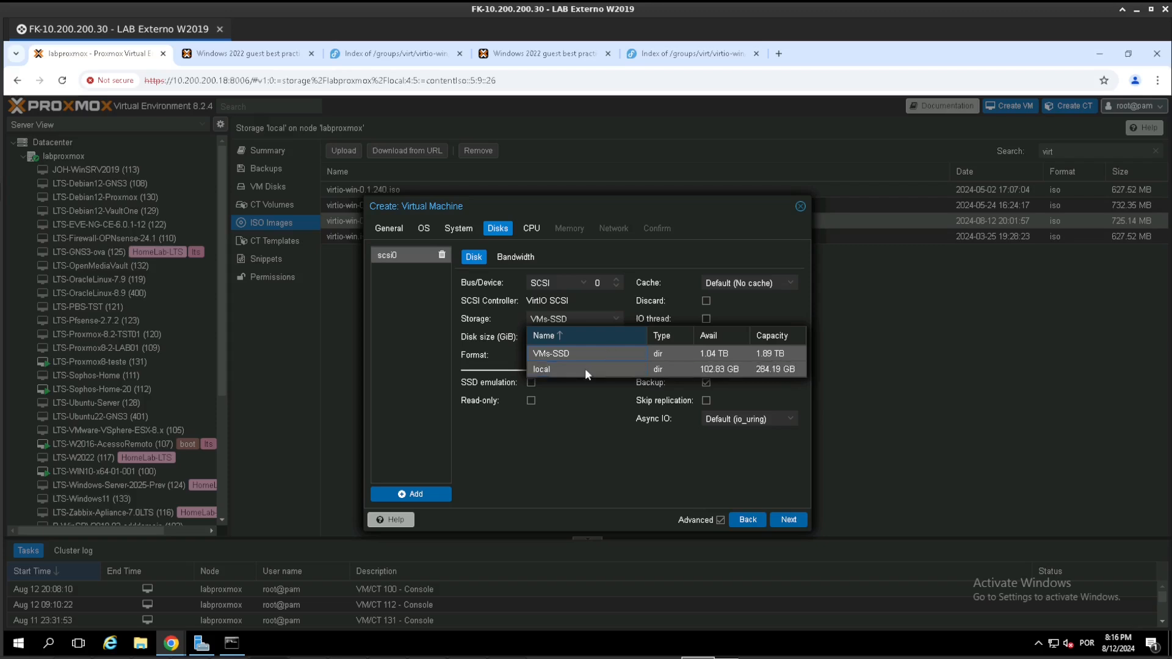
left_click(565, 354)
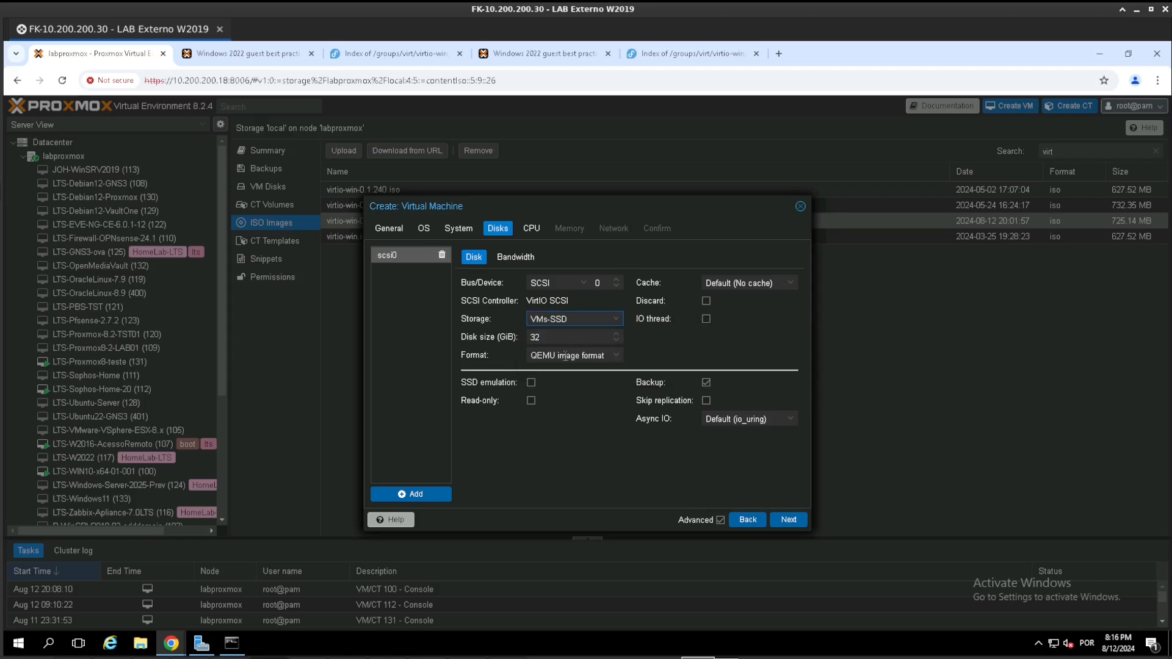
left_click(551, 337)
type("60")
left_click(571, 356)
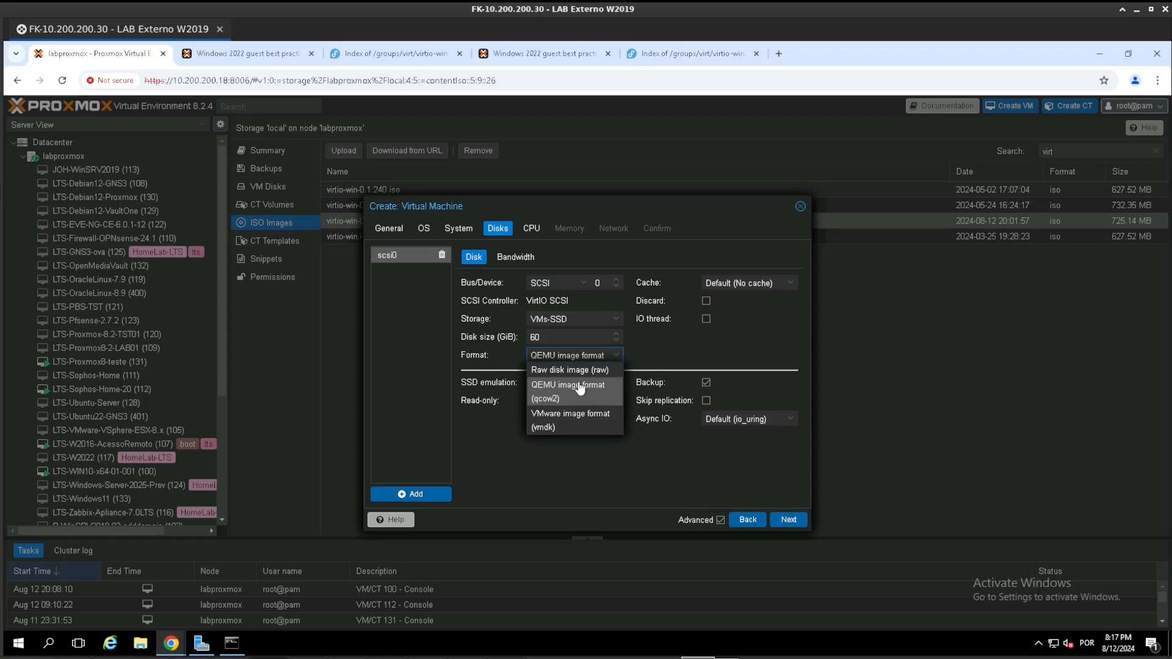
left_click(579, 387)
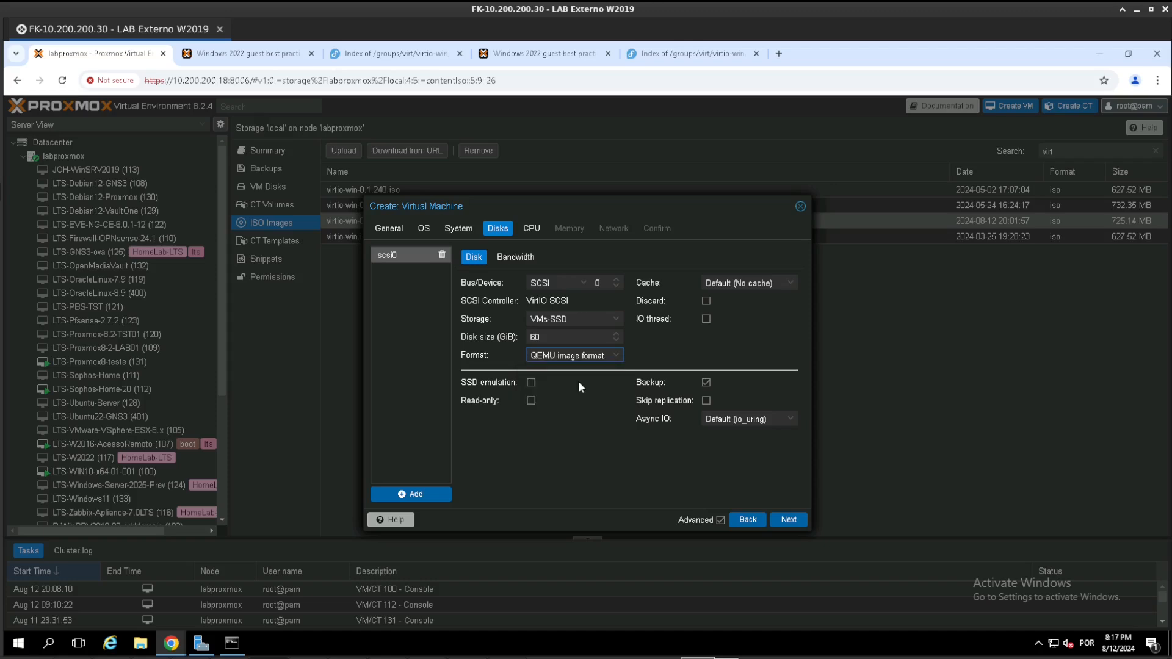
- Enable SSD emulation and Discard for the disk and set its cache to Write back
left_click(530, 383)
left_click(747, 283)
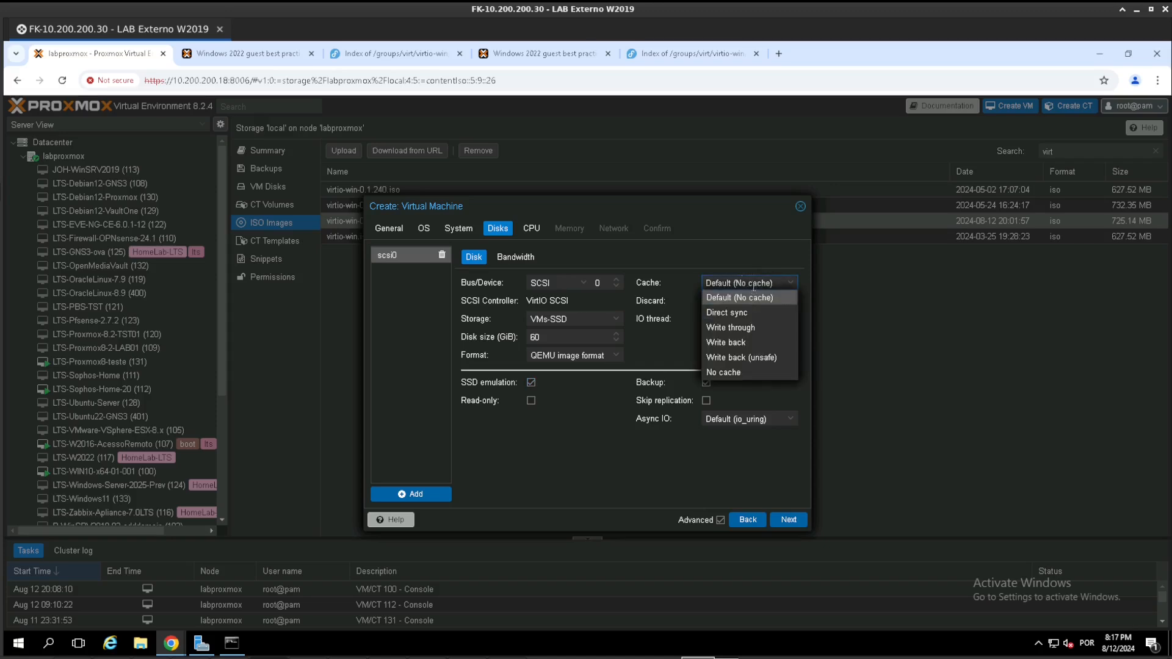
left_click(765, 343)
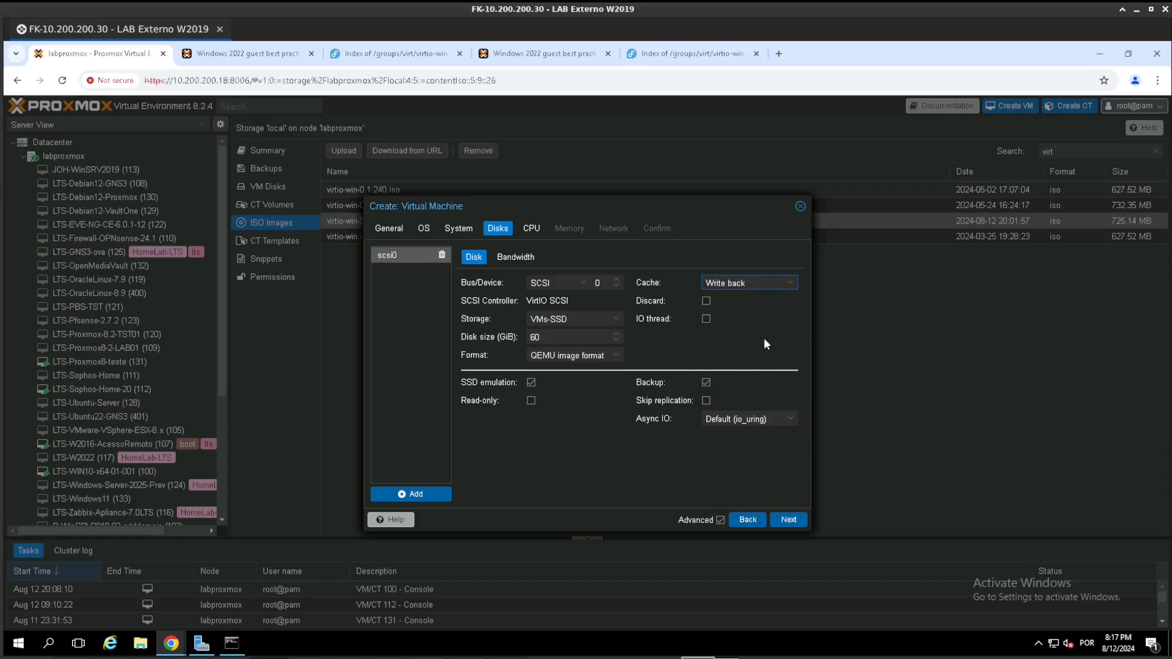
left_click(706, 300)
- Give the virtual machine 1 socket and 8 cores, keeping the x86-64-v2-AES CPU type
left_click(788, 522)
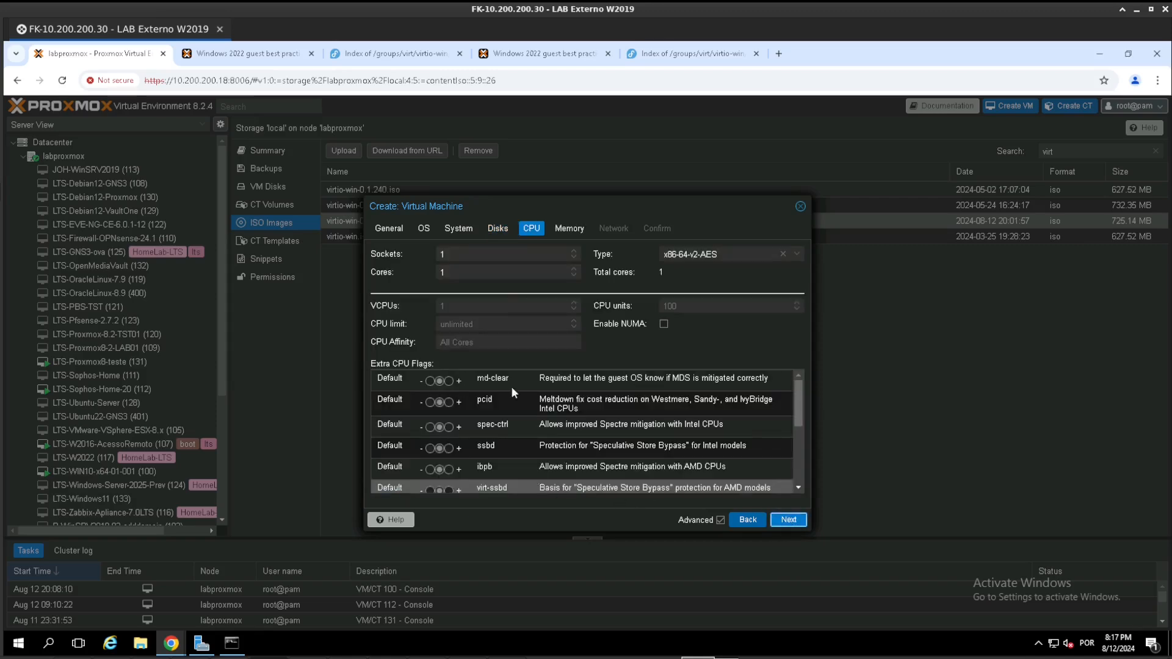
double_click(466, 272)
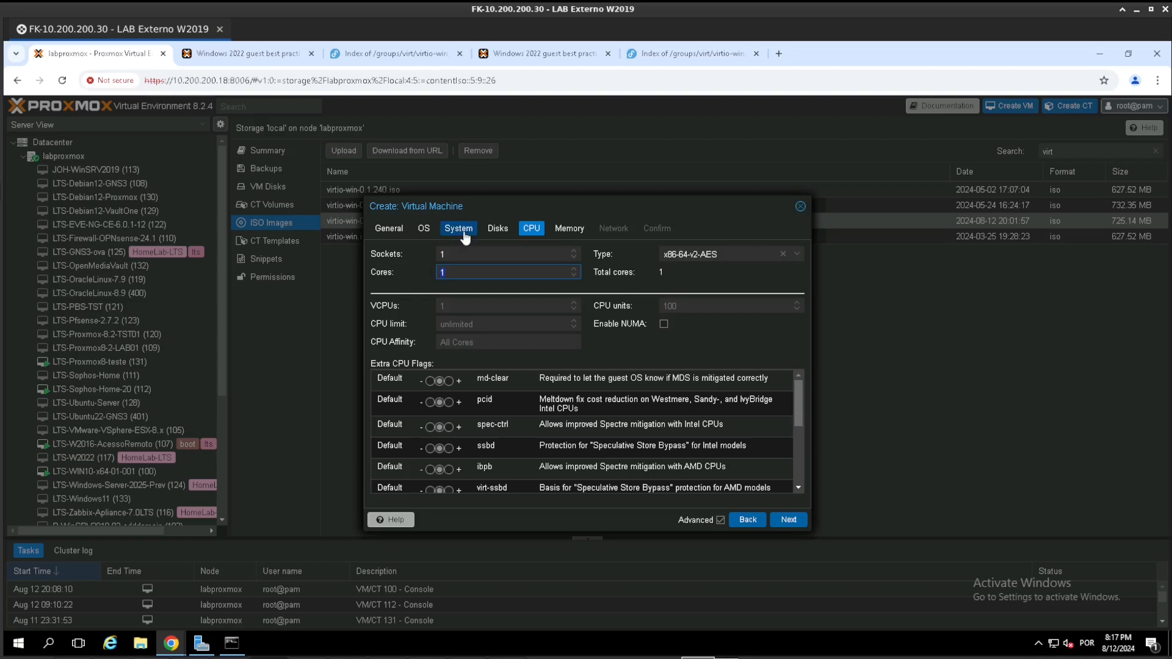
key("shift+Tab")
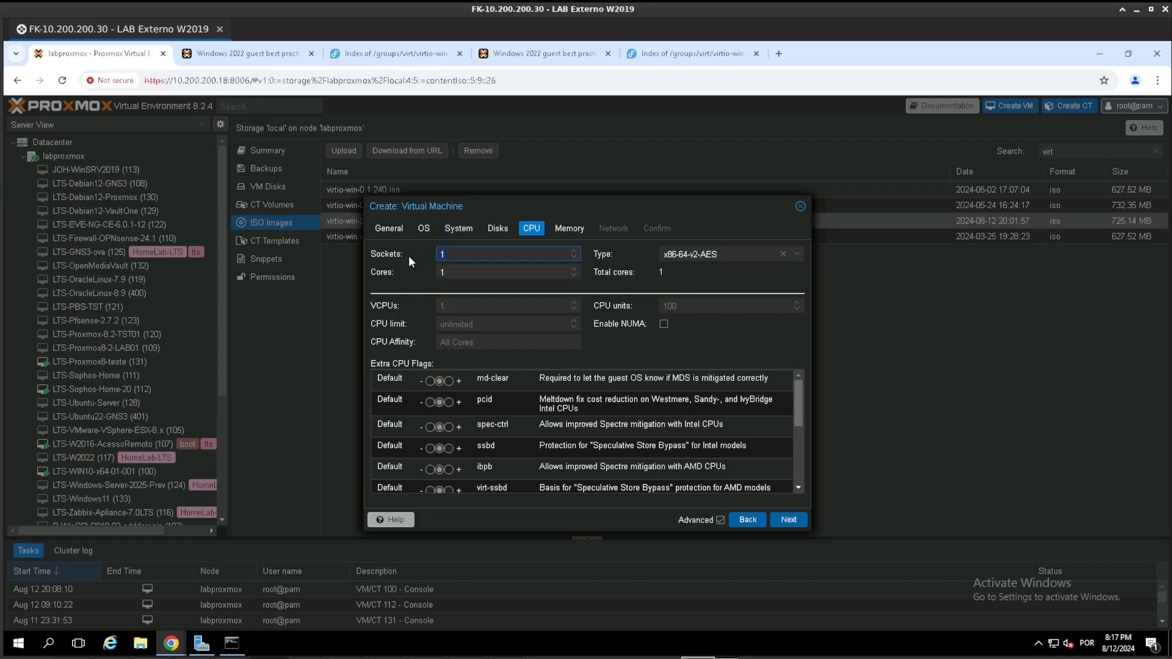
key("Tab")
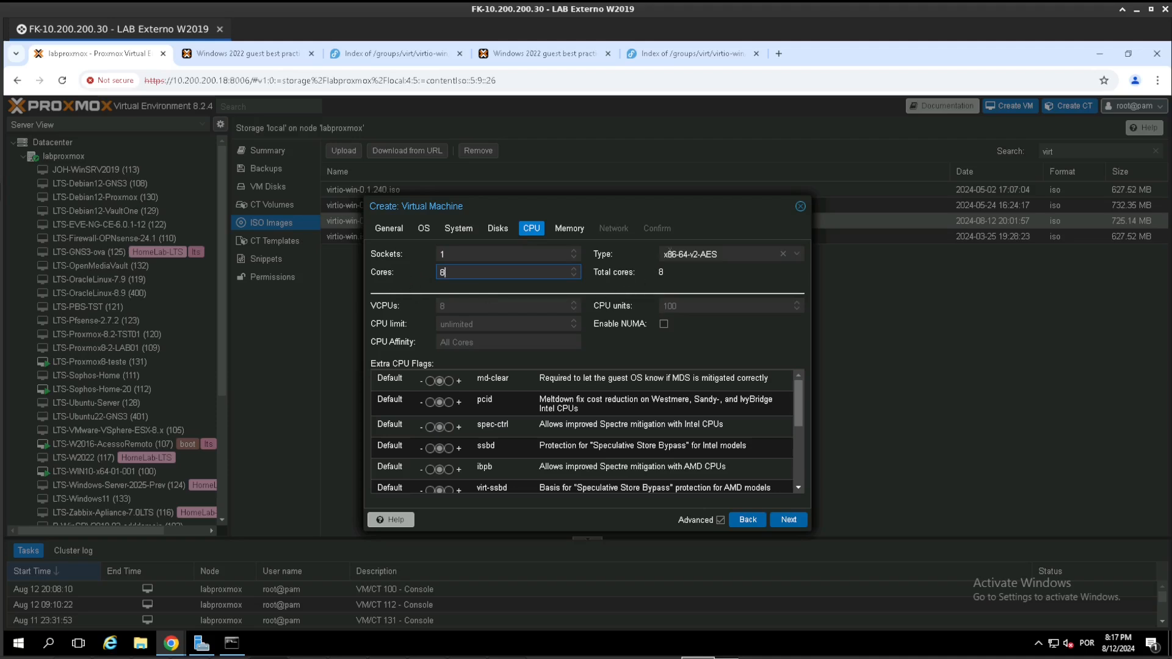
left_click(733, 252)
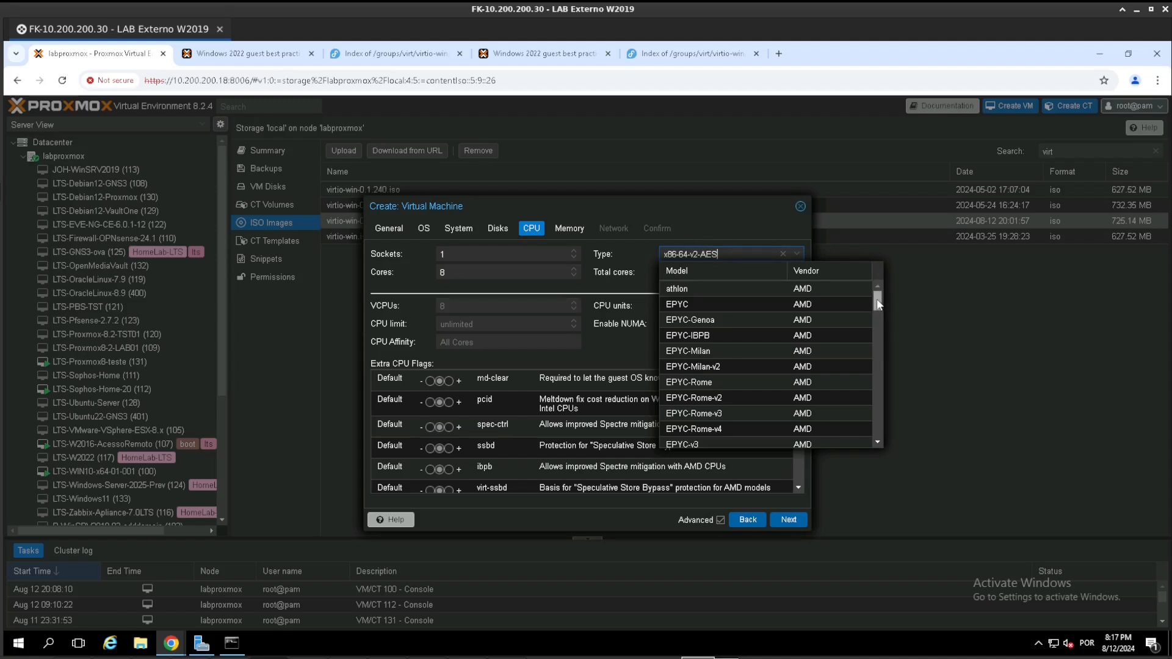
scroll(873, 420, "down", 10)
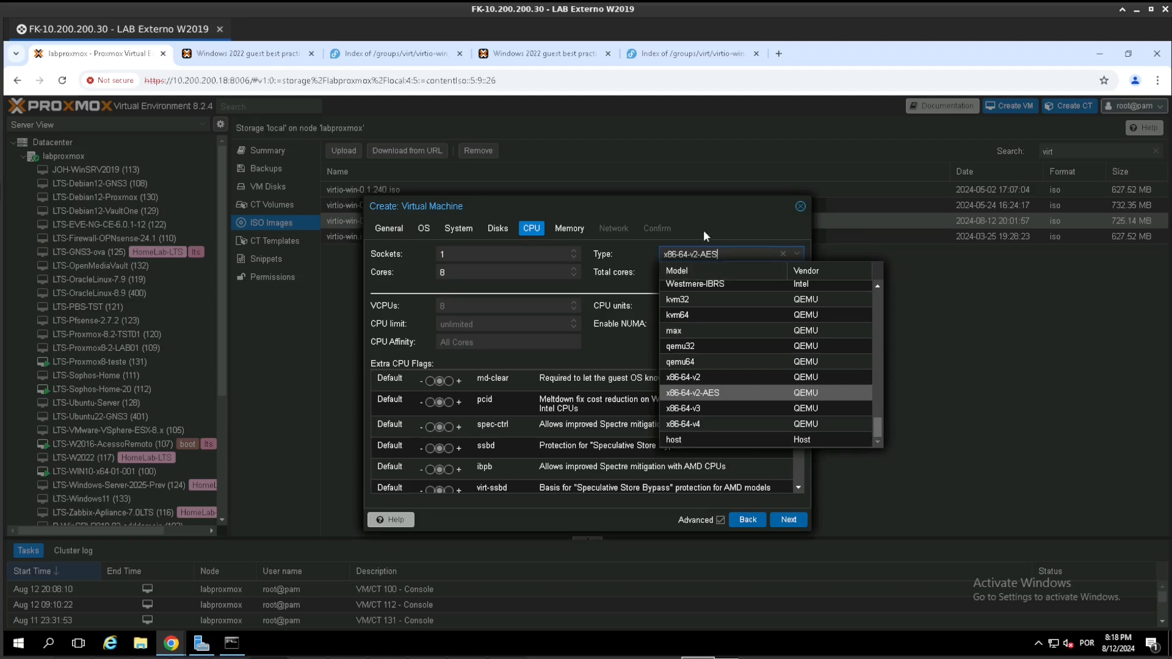
left_click(585, 262)
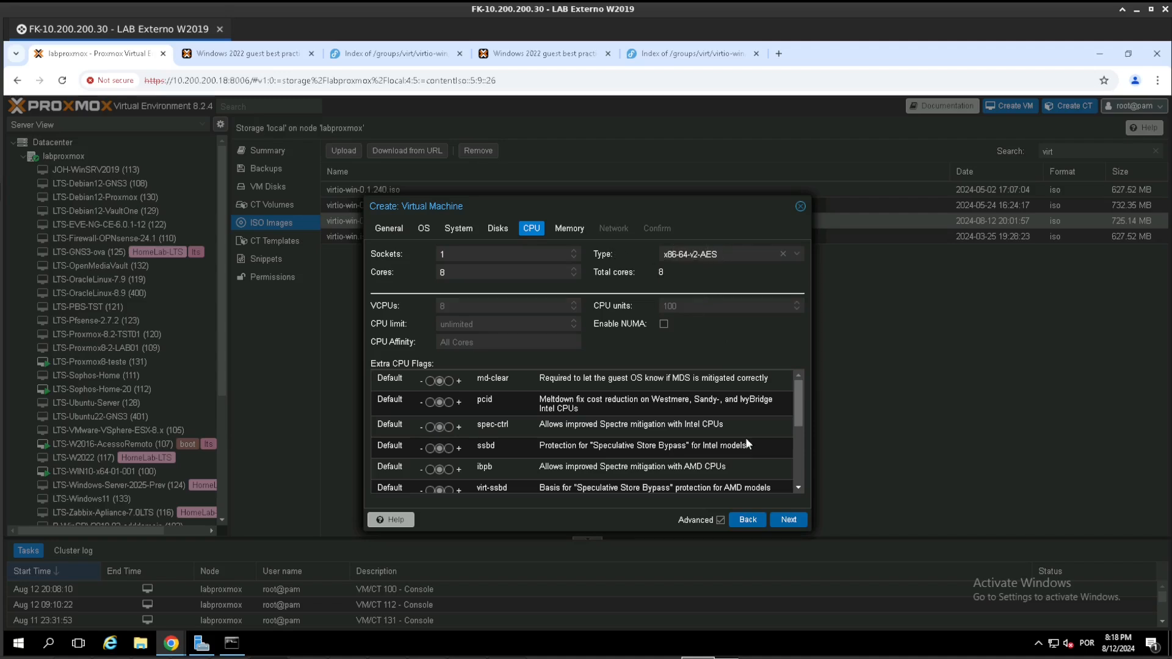
- Set the virtual machine's memory to 8196 MiB and disable the ballooning device
left_click(789, 519)
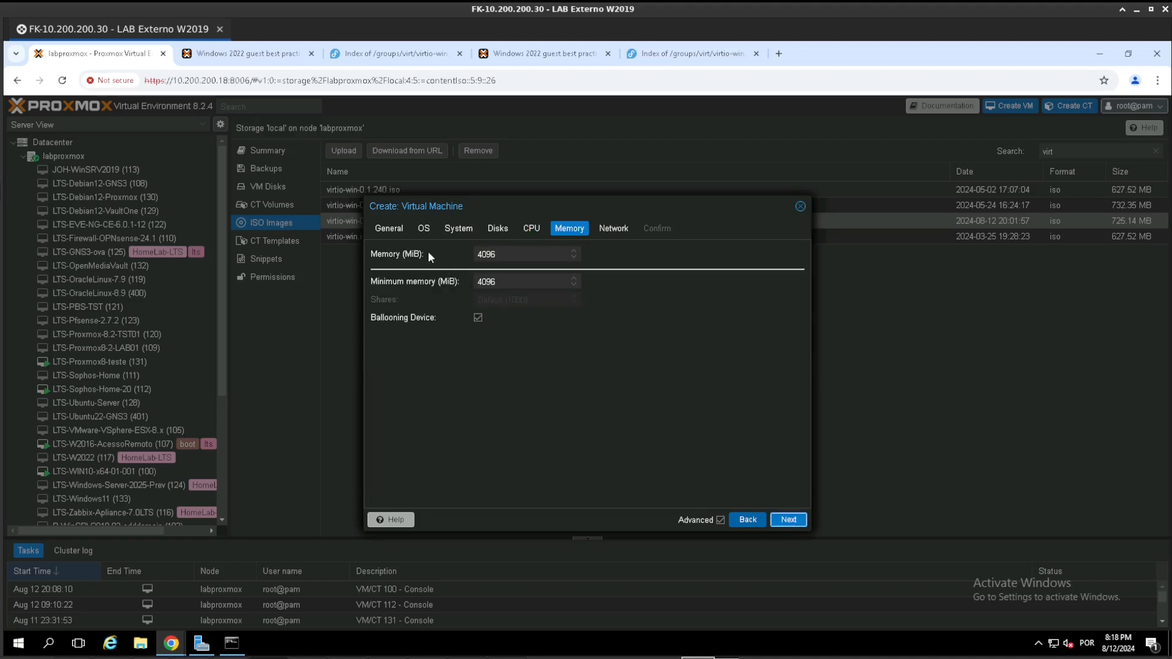
double_click(499, 255)
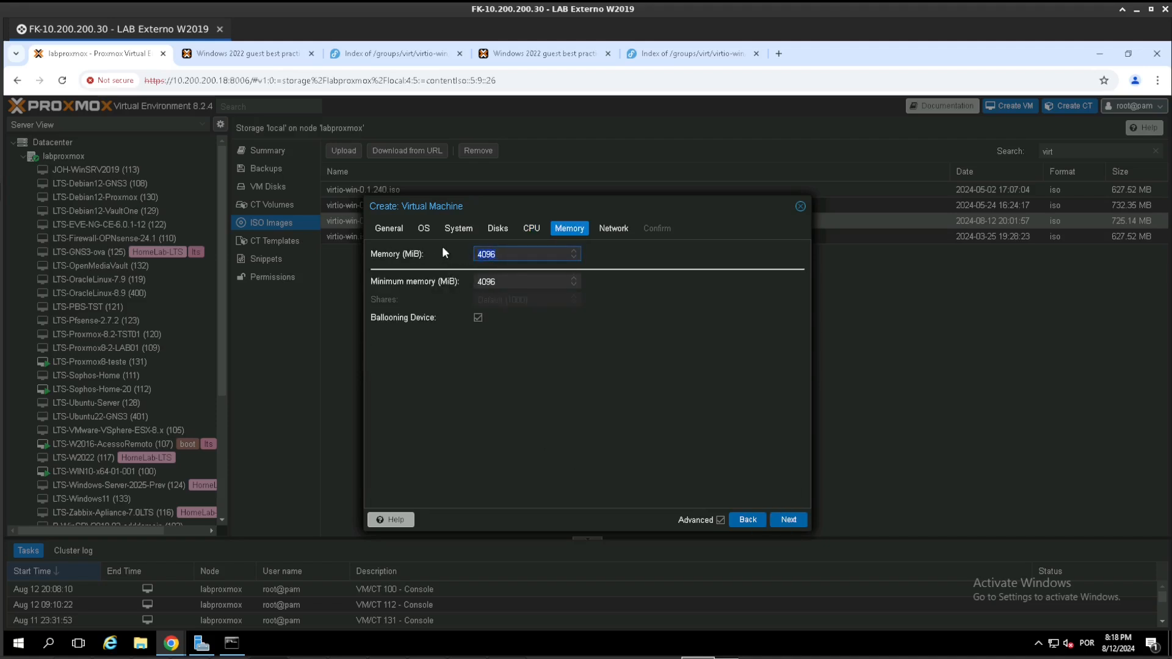
type("8196")
left_click(477, 318)
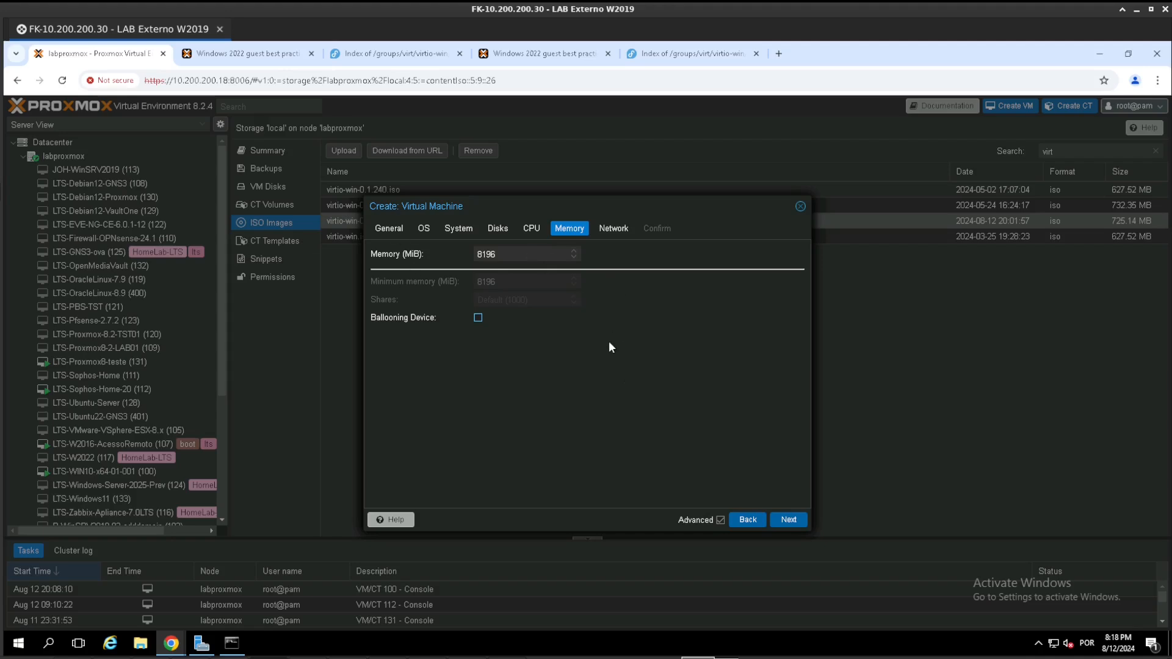
double_click(527, 262)
- Use the VirtIO (paravirtualized) network model on bridge vmbr0 and finish creating the virtual machine
left_click(788, 520)
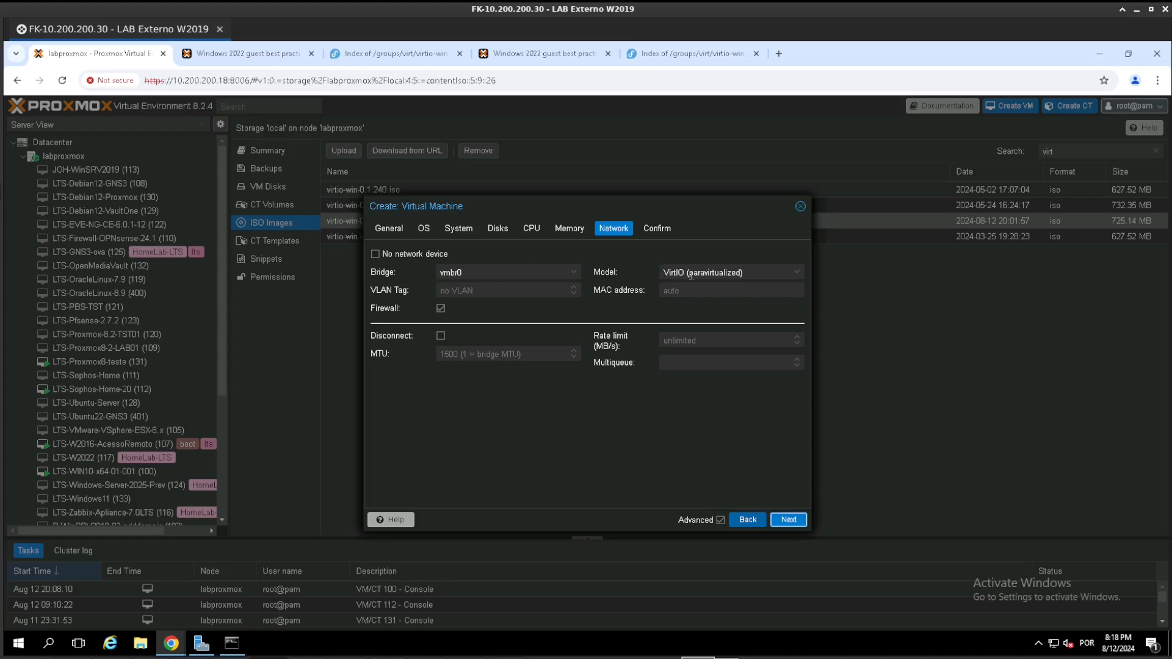
left_click(744, 272)
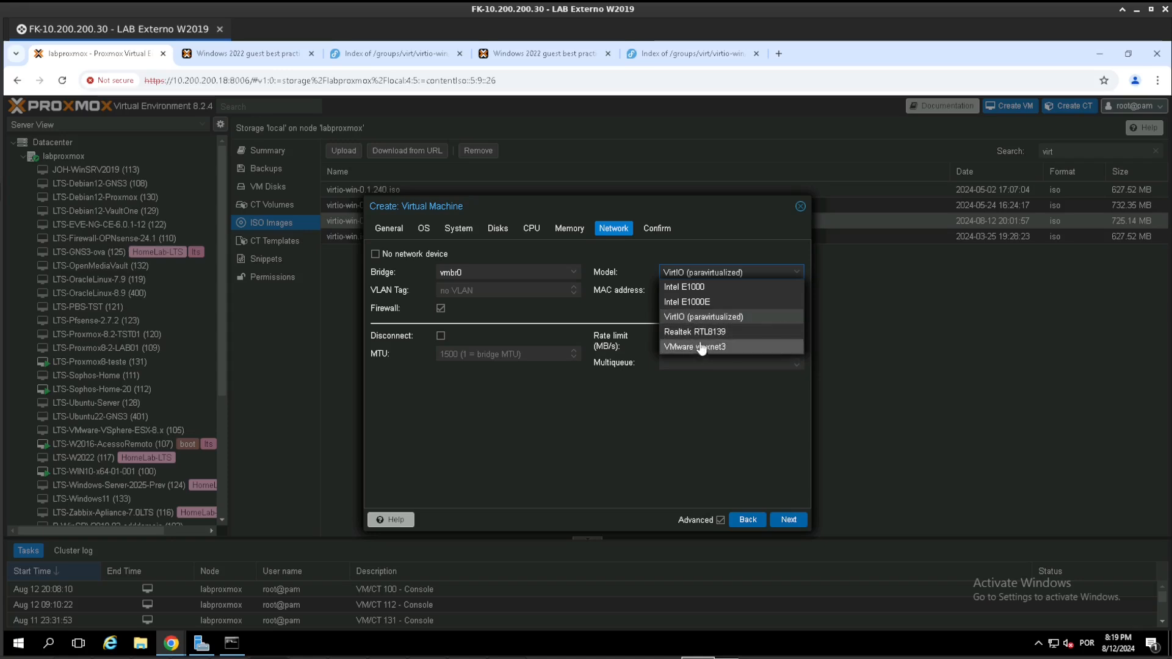
left_click(702, 317)
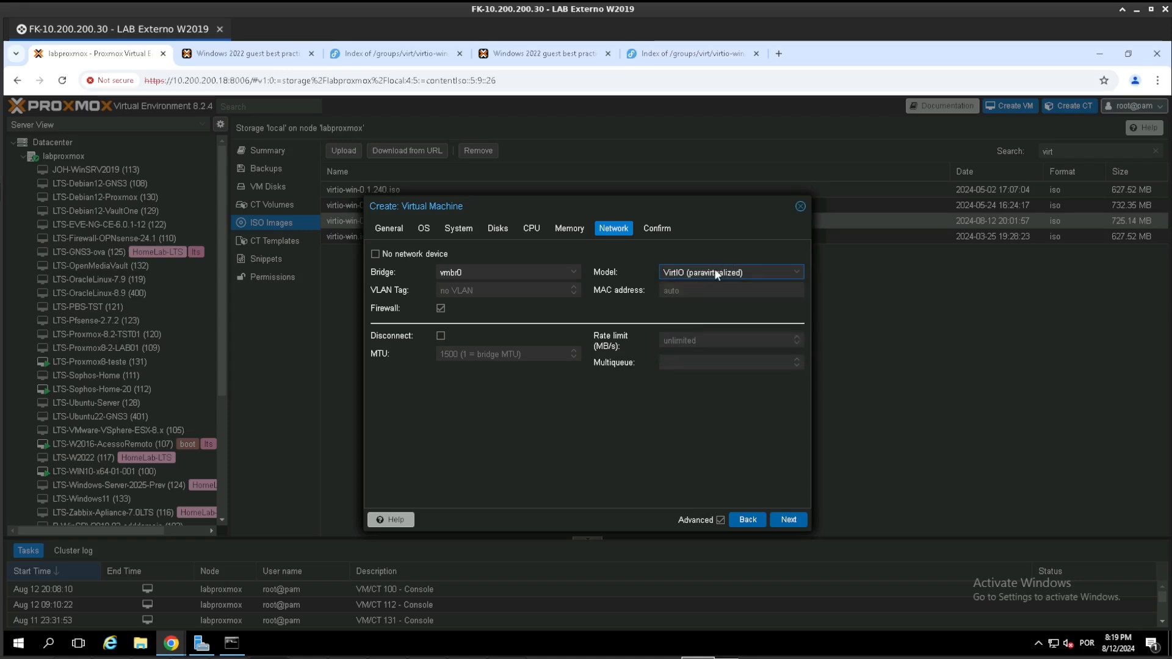
left_click(787, 519)
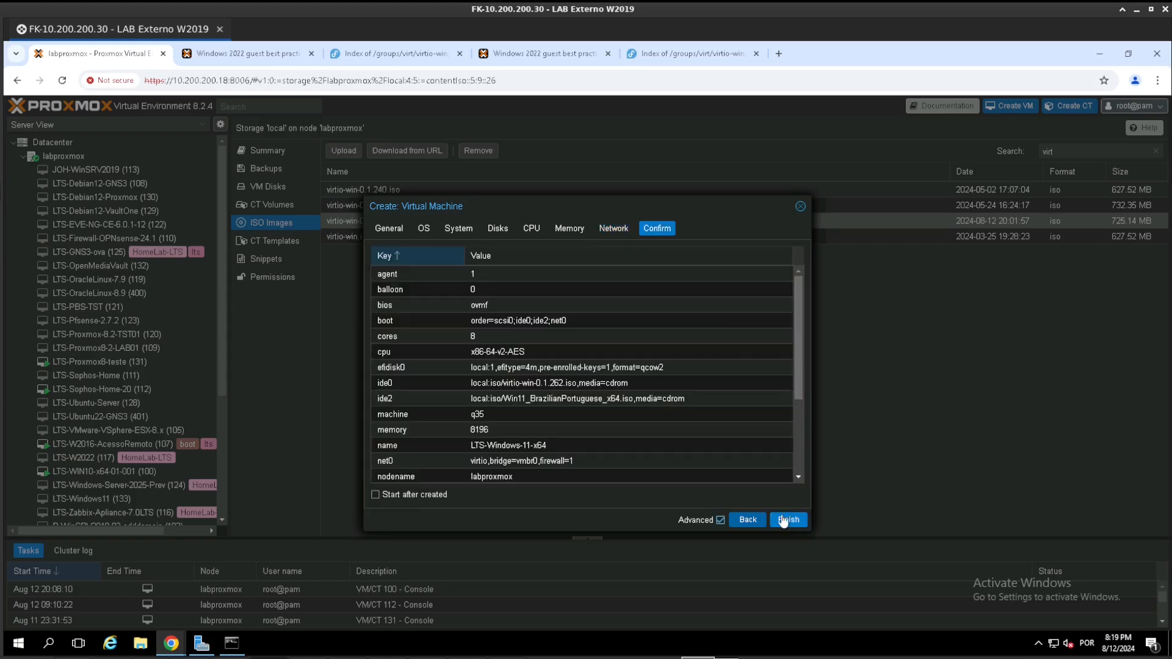
left_click(449, 496)
left_click(787, 521)
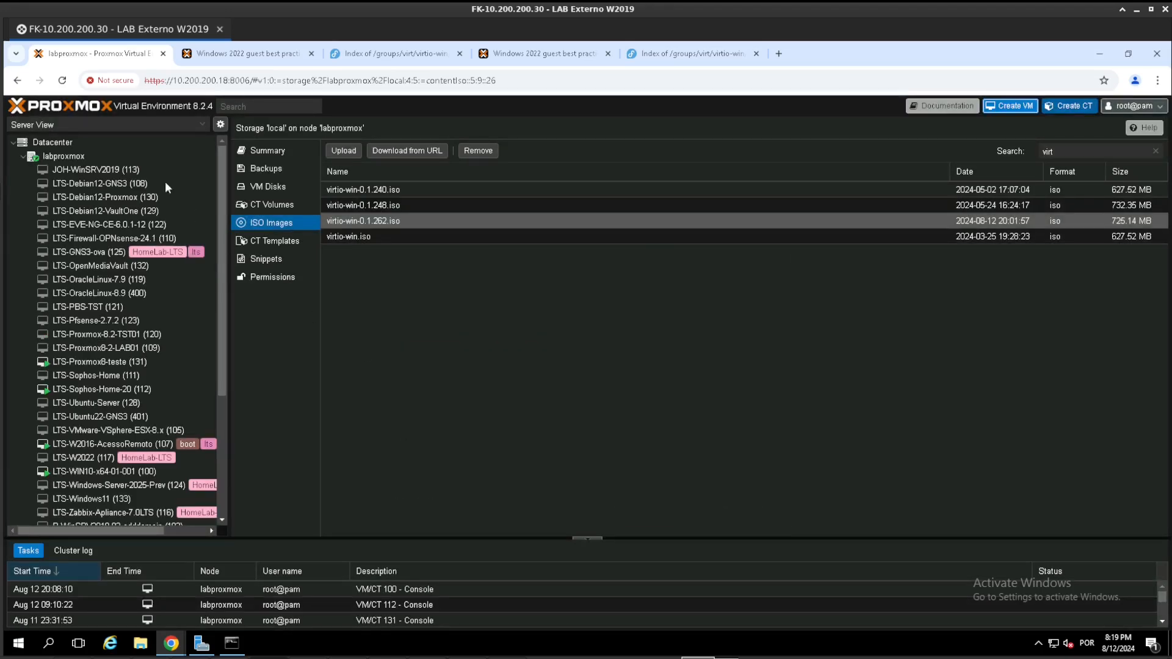
- Switch the resource tree to Pool View and select LTS-Windows-11-x64 in the VMs-LAB pool
left_click(103, 125)
left_click(72, 170)
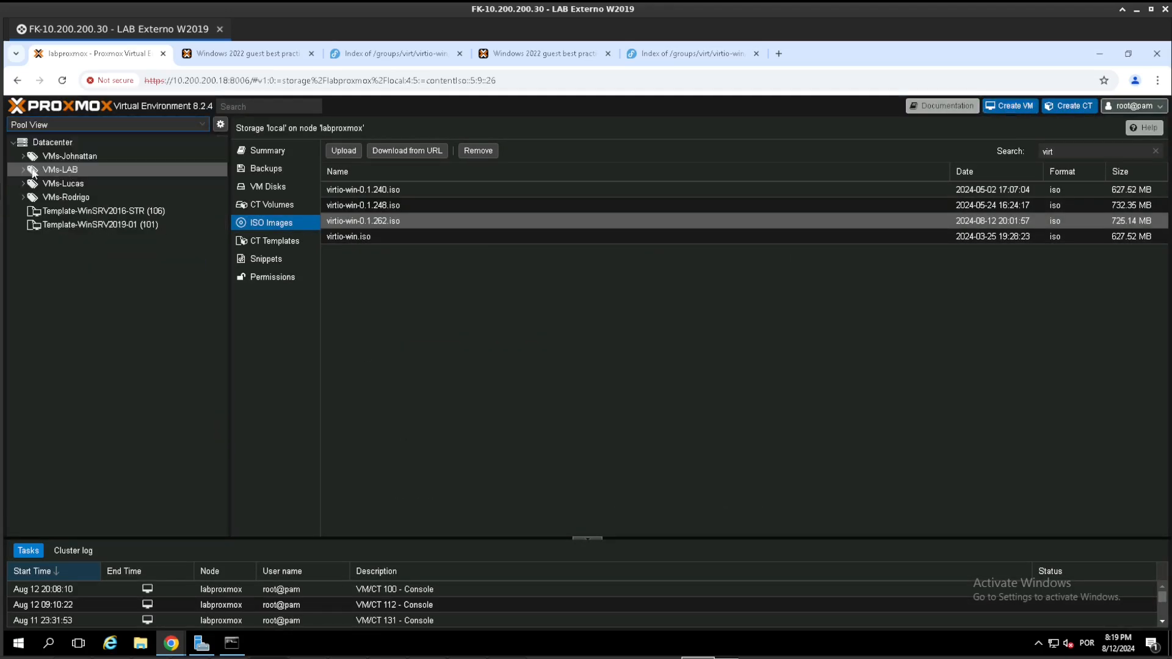
left_click(23, 169)
left_click(65, 181)
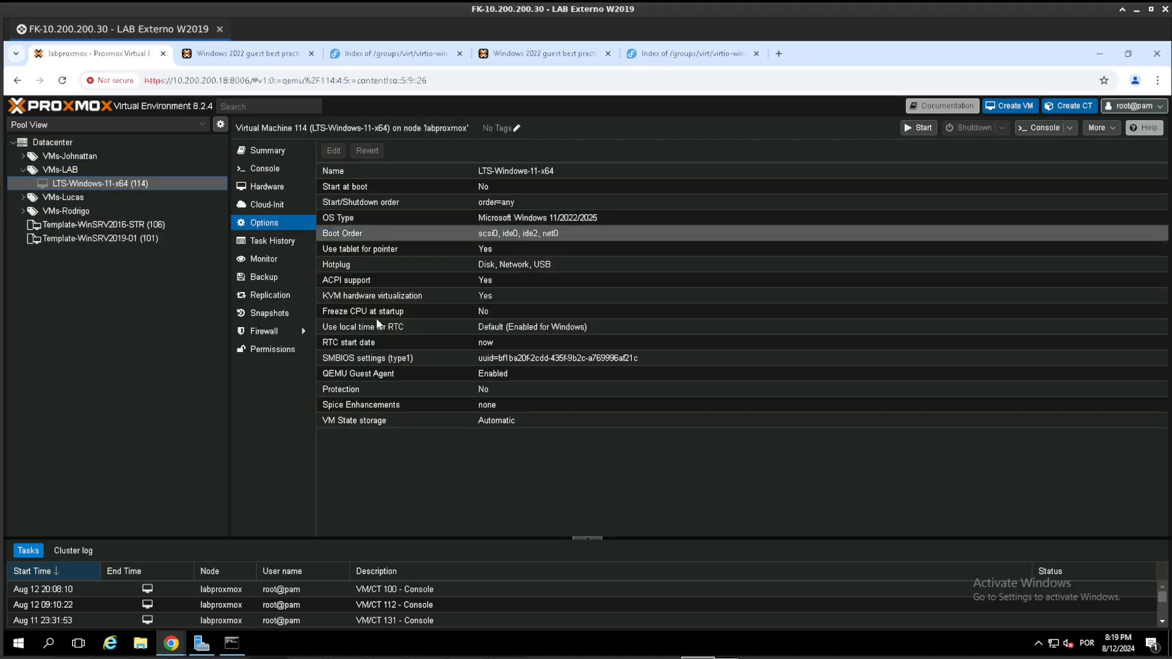
right_click(118, 186)
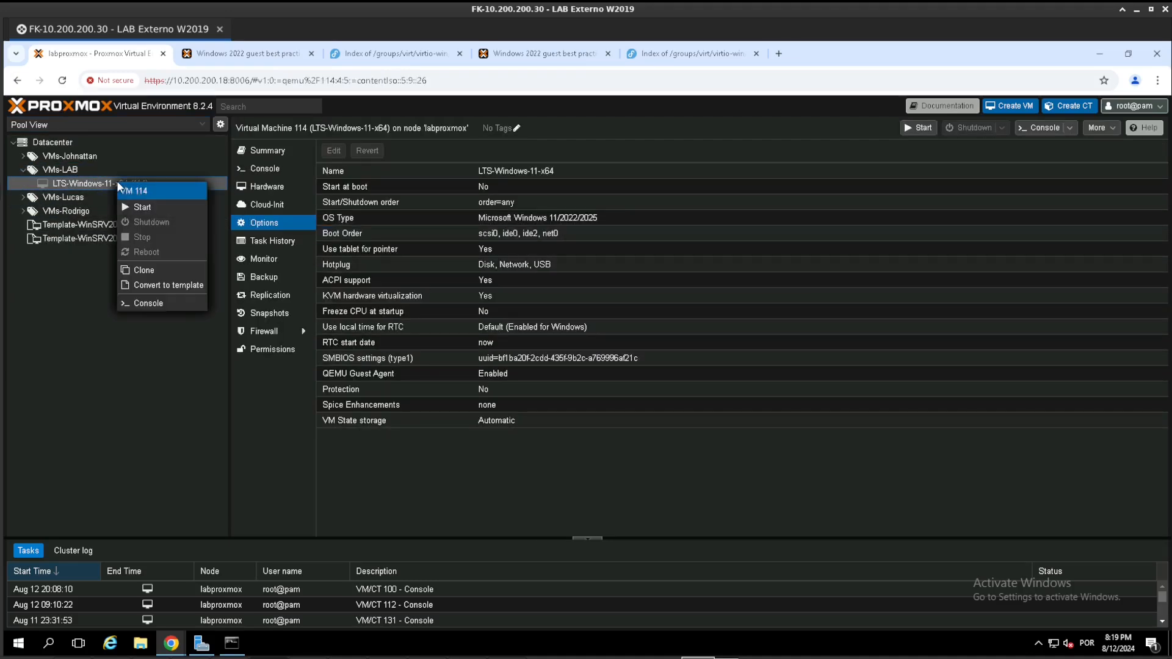
left_click(149, 303)
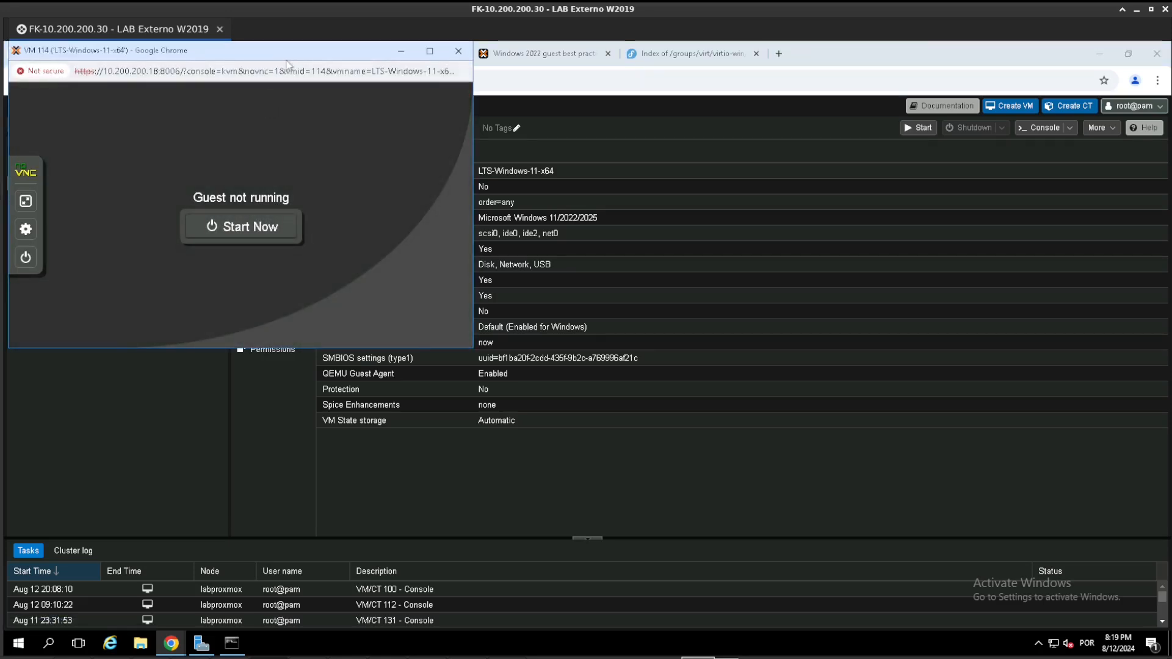
left_click_drag(286, 56, 525, 211)
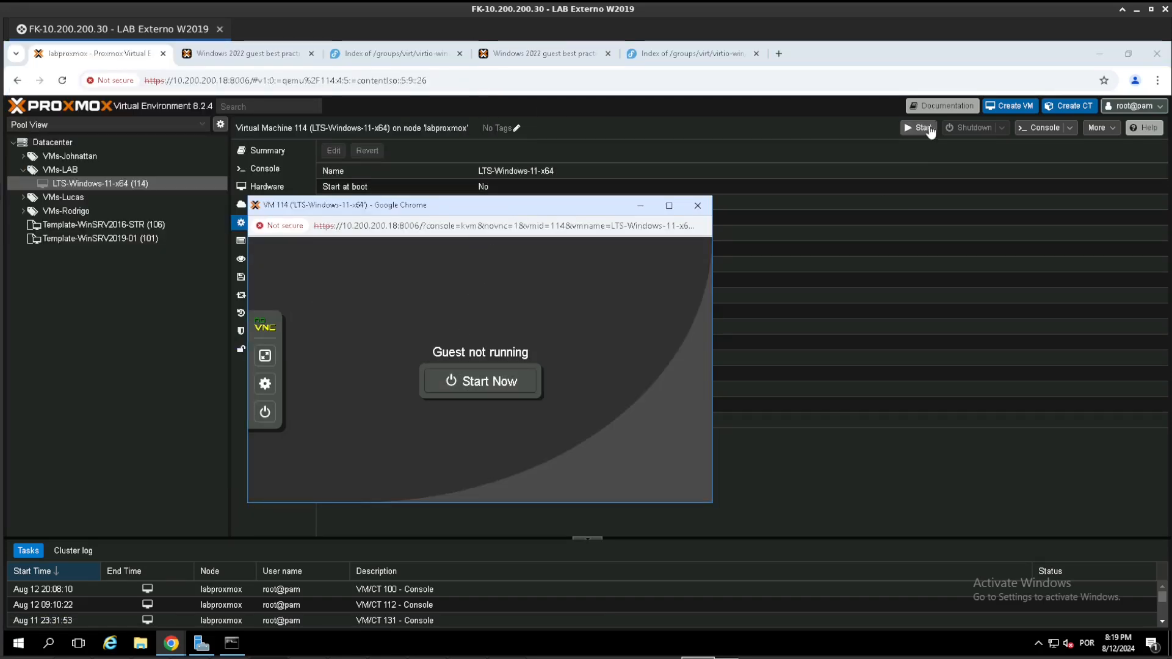
left_click(698, 205)
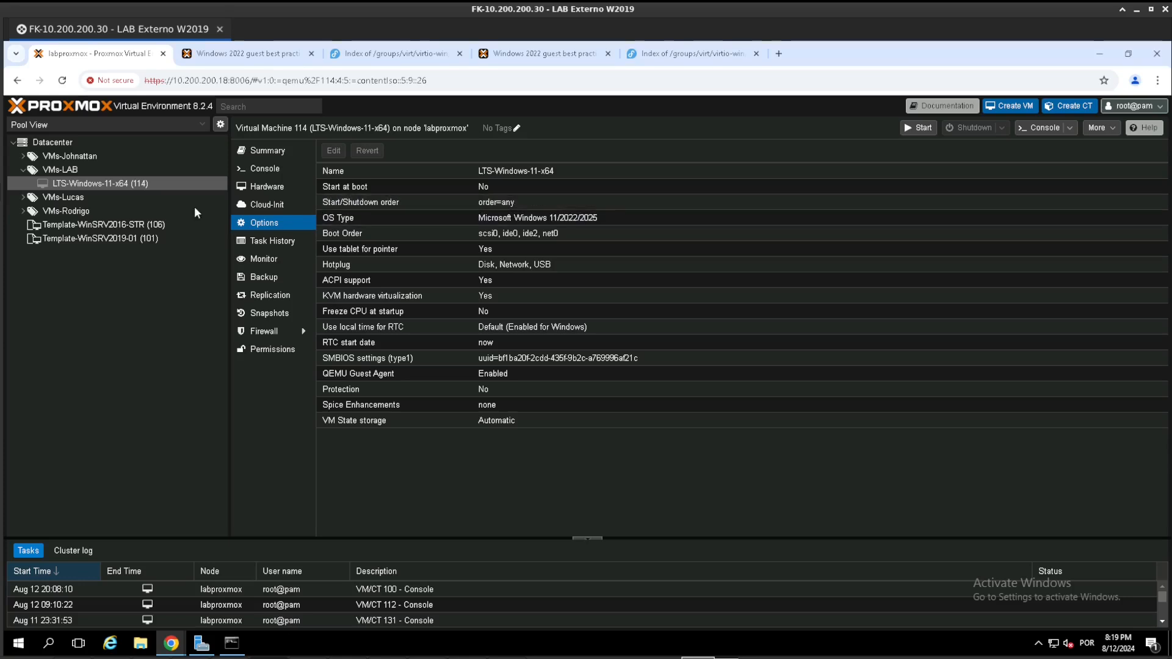
- Open the console of LTS-Windows-11-x64, start the machine and boot it from the installation CD
right_click(145, 184)
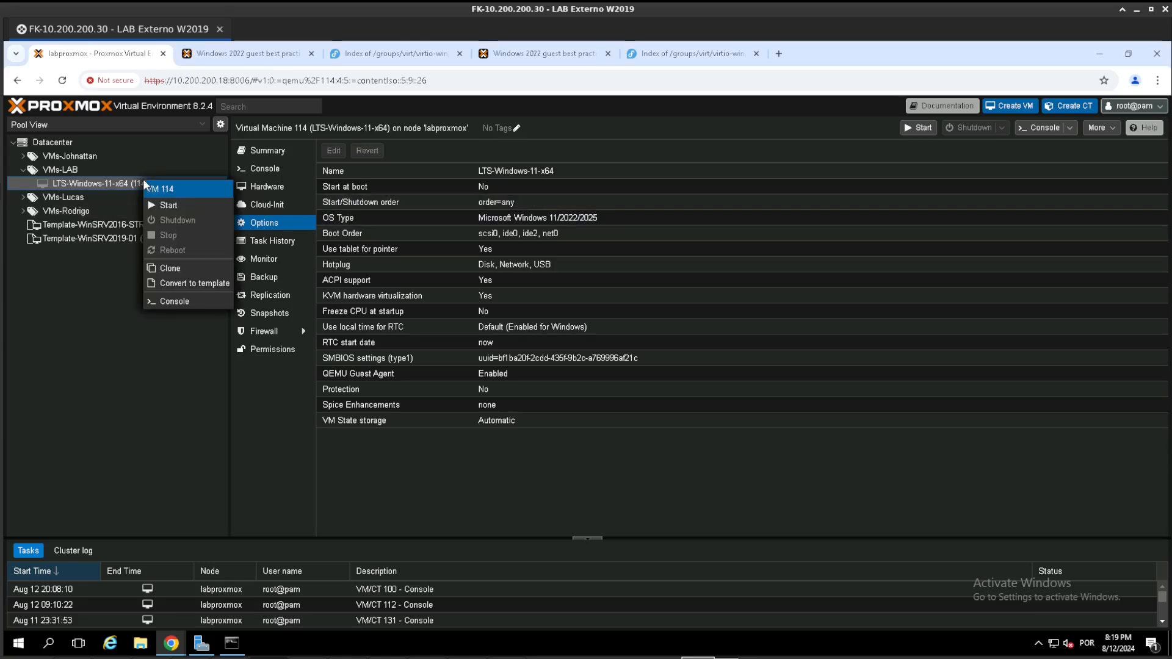
right_click(99, 186)
left_click(123, 308)
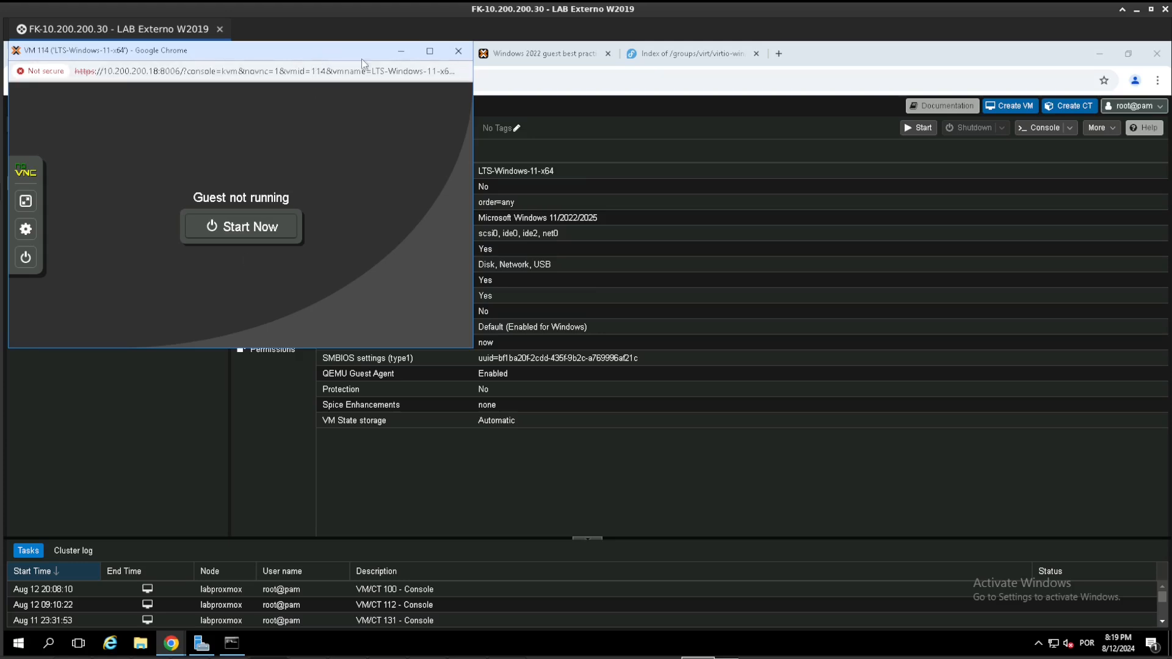
left_click_drag(324, 55, 563, 150)
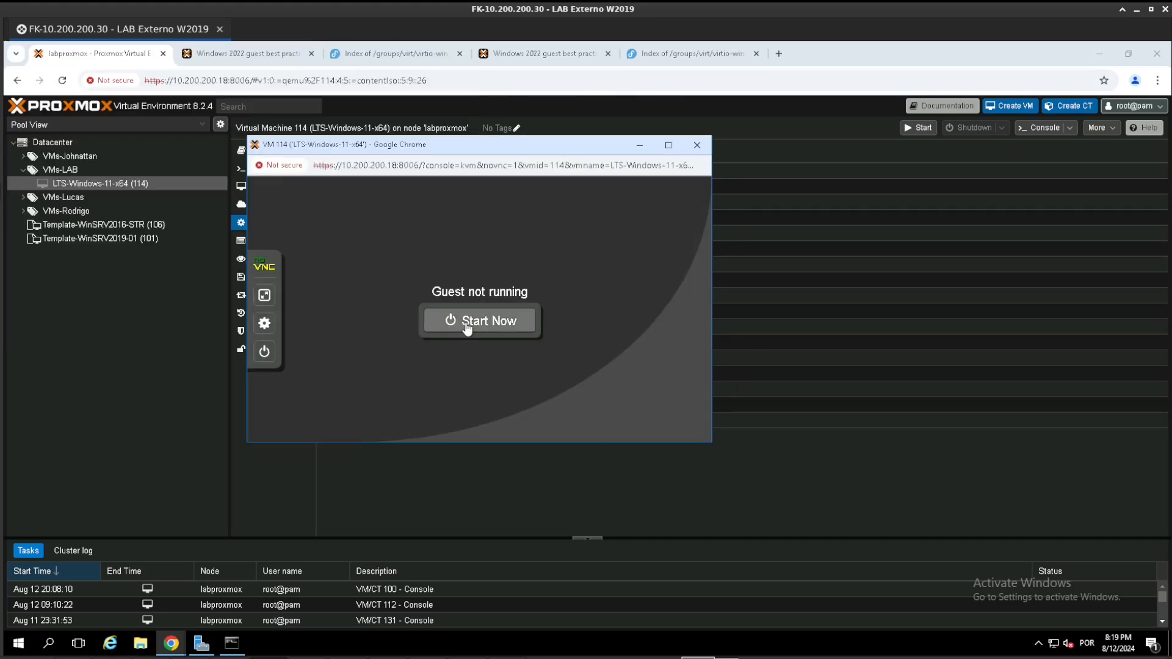
left_click(467, 328)
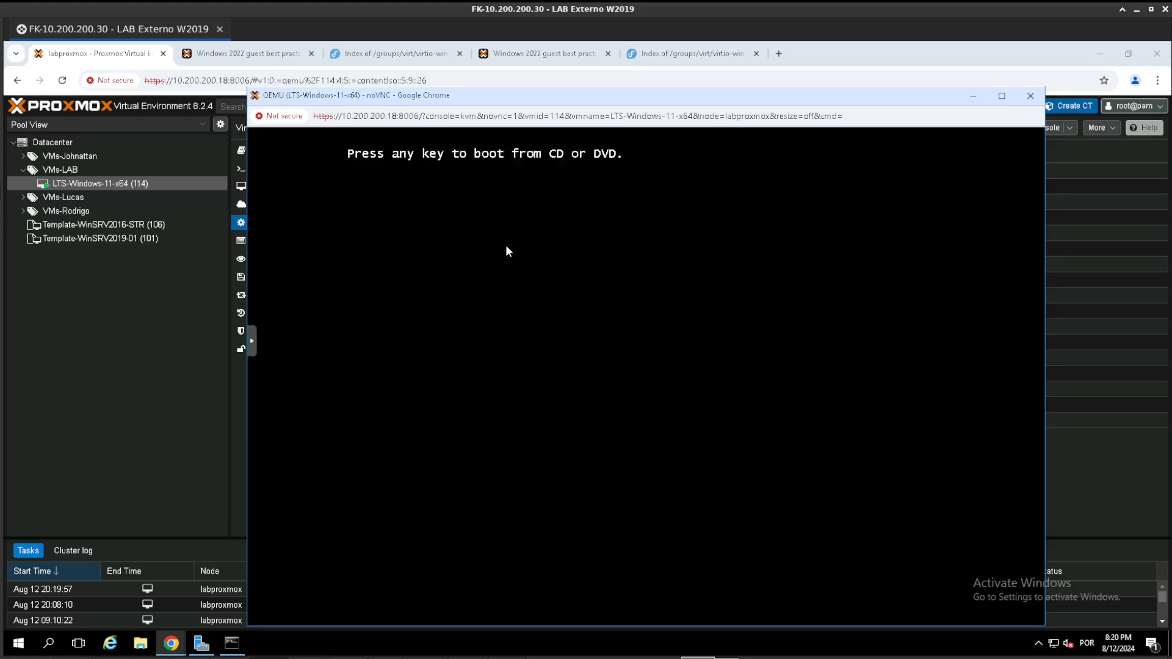
key("Return")
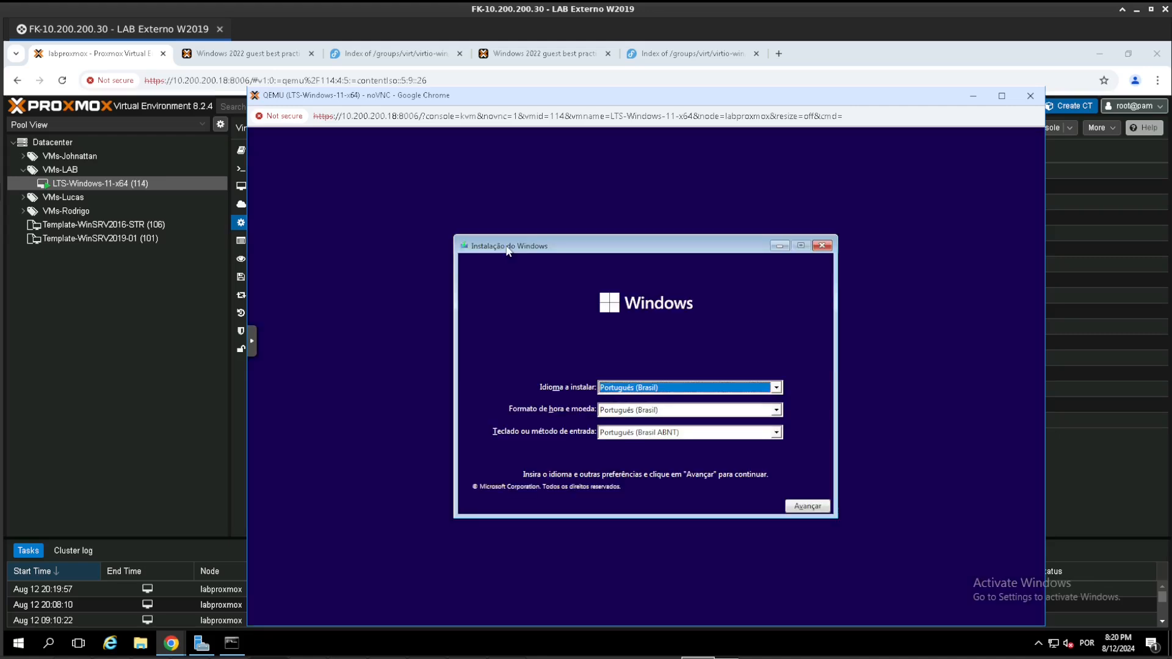
- Set the Windows setup keyboard to Português (Brasil ABNT2) and start the installation
left_click(650, 432)
left_click(663, 454)
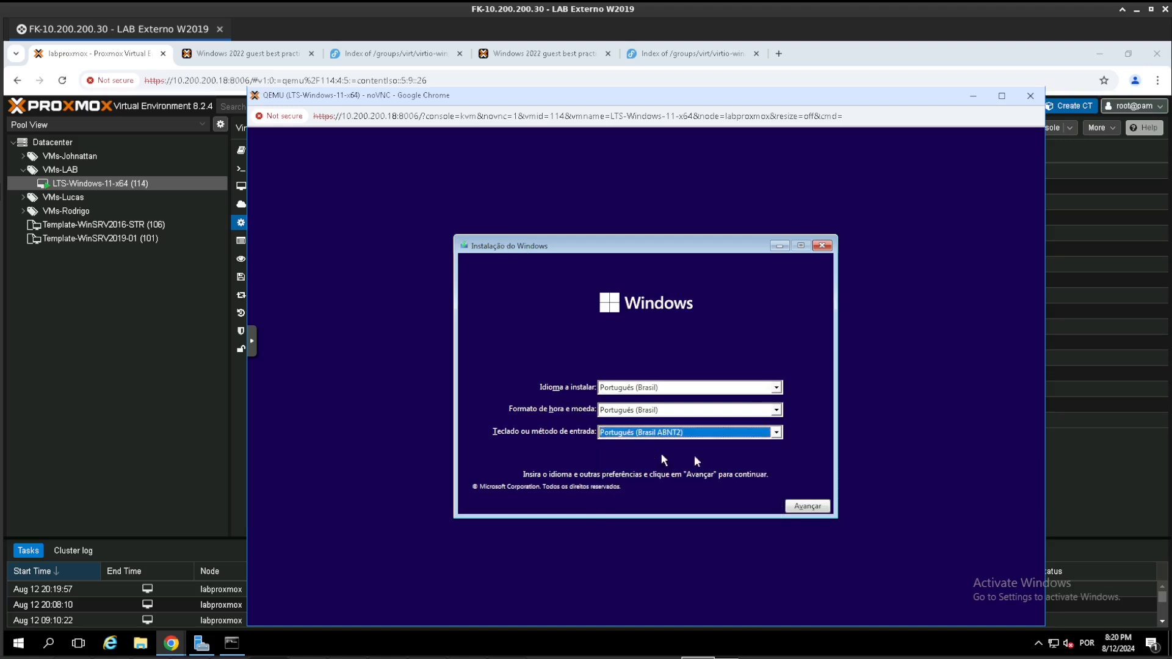
left_click(789, 505)
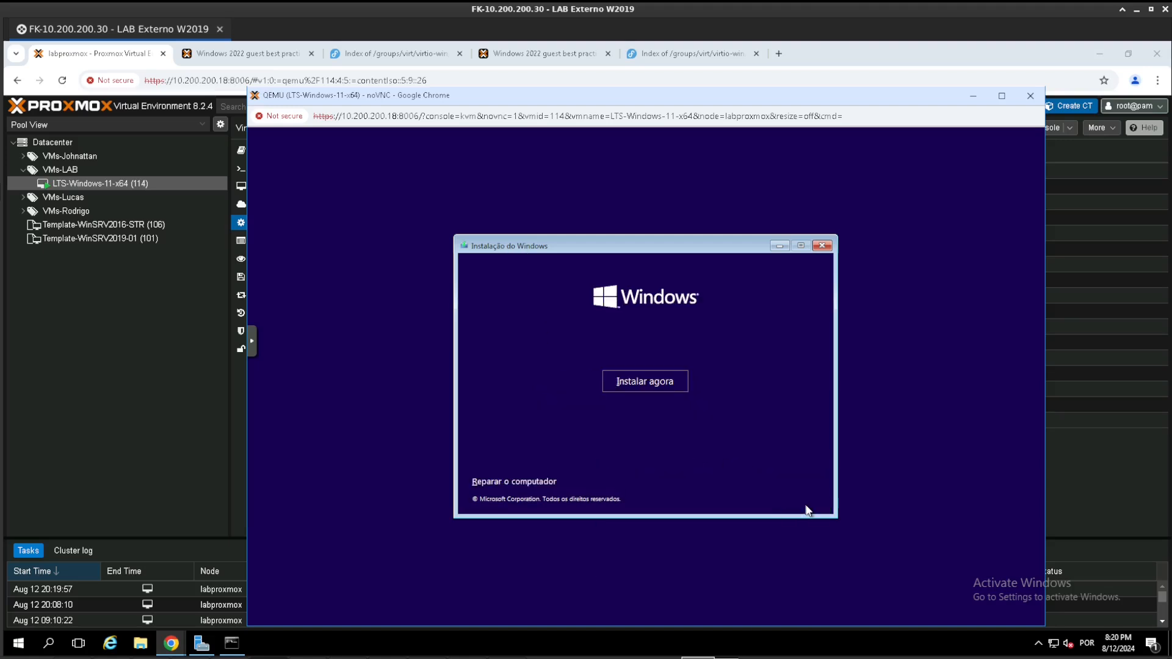
left_click(633, 381)
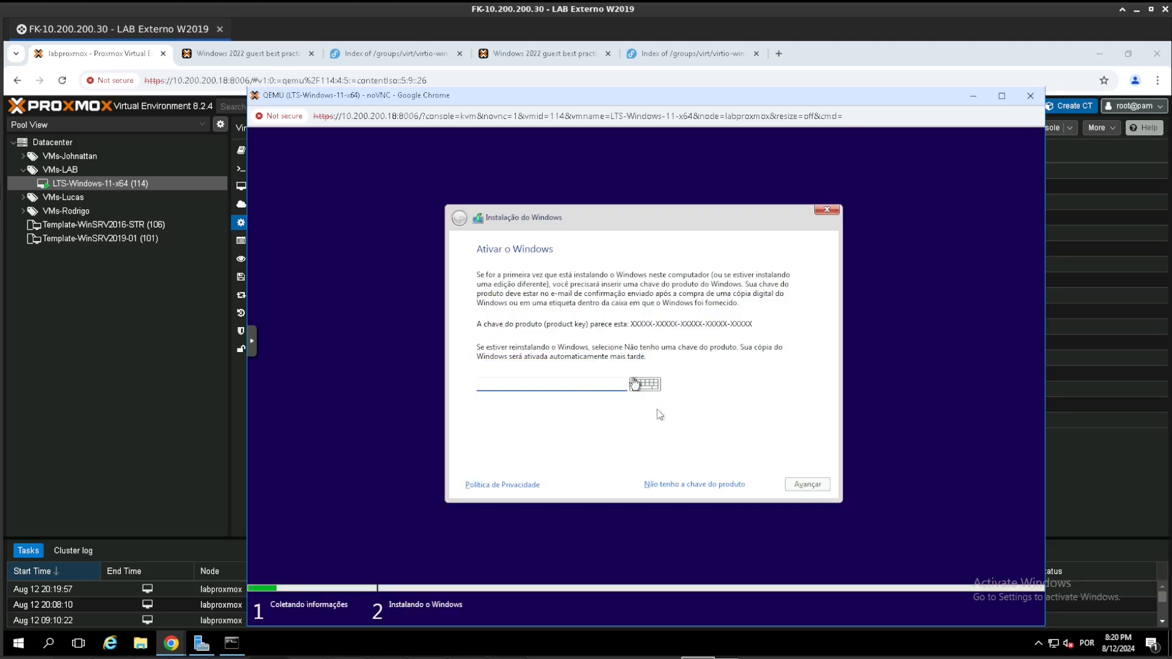
- Skip the product key and choose Windows 11 Pro as the edition to install
left_click(674, 484)
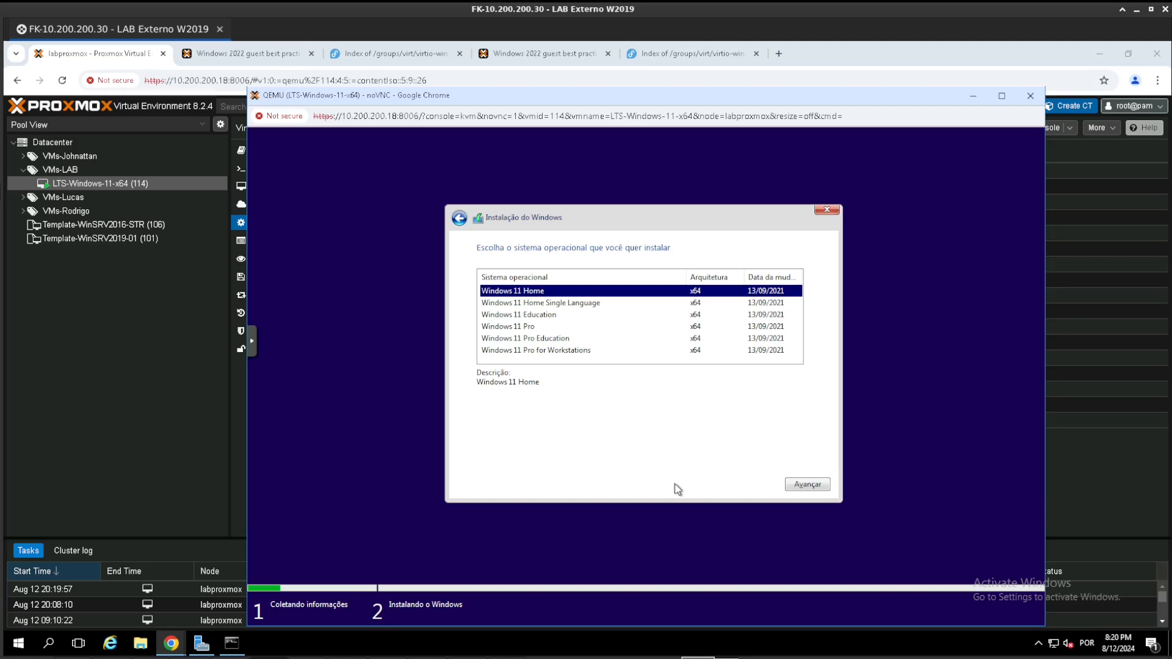
left_click(527, 328)
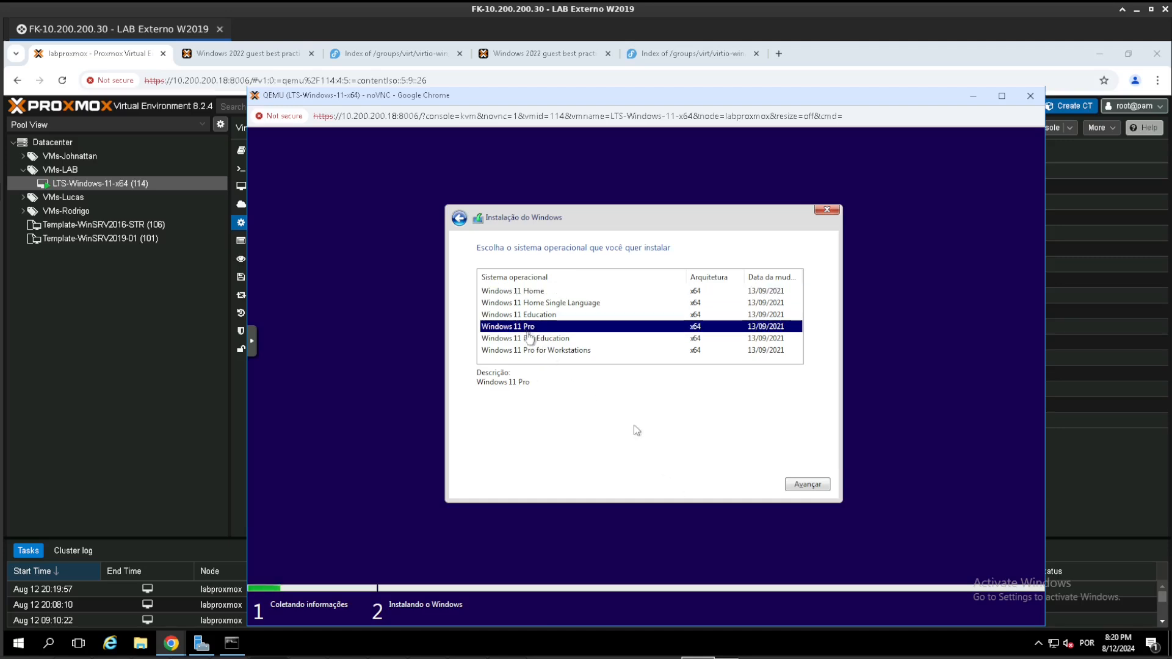
left_click(794, 482)
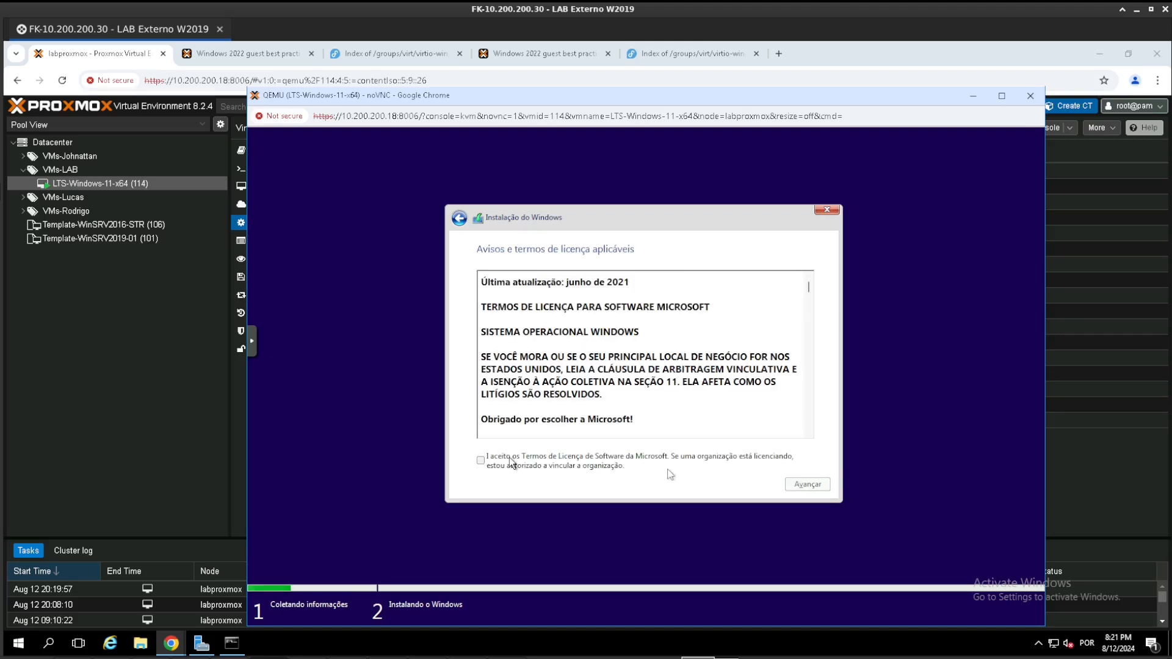
- Accept the Microsoft licence terms and choose the custom, Windows-only installation type
left_click(511, 464)
left_click(818, 486)
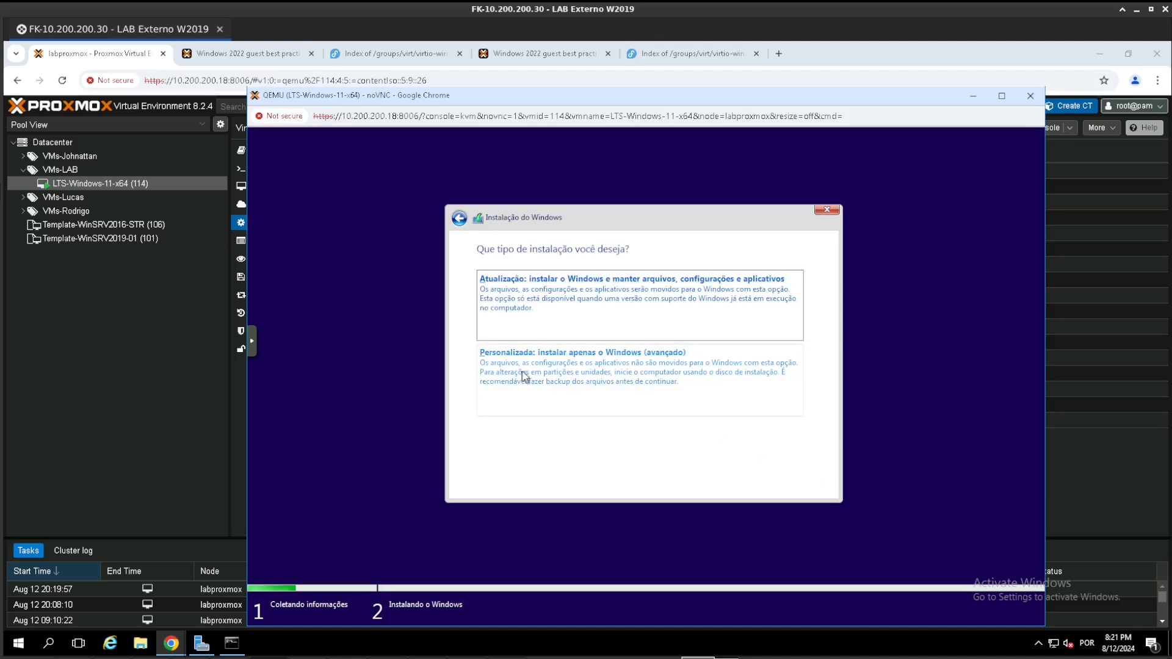
left_click(649, 373)
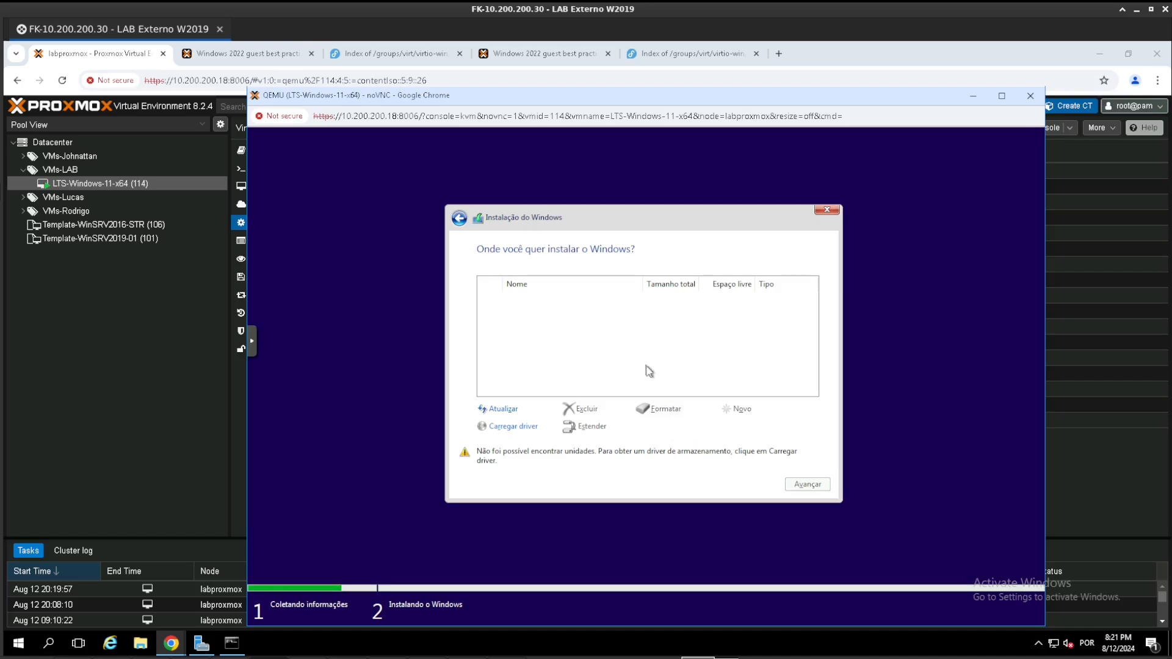
- Load the Red Hat VirtIO SCSI pass-through controller driver from the amd64\w11 folder of the virtio-win-0.1.262 CD
left_click(514, 426)
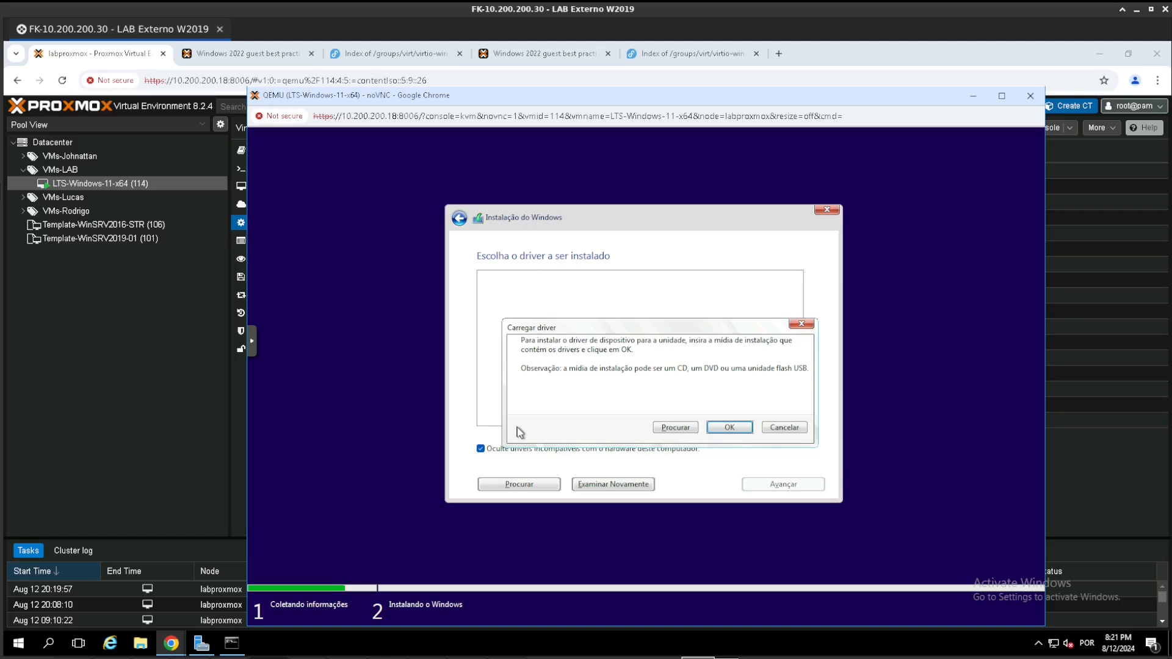
left_click(676, 428)
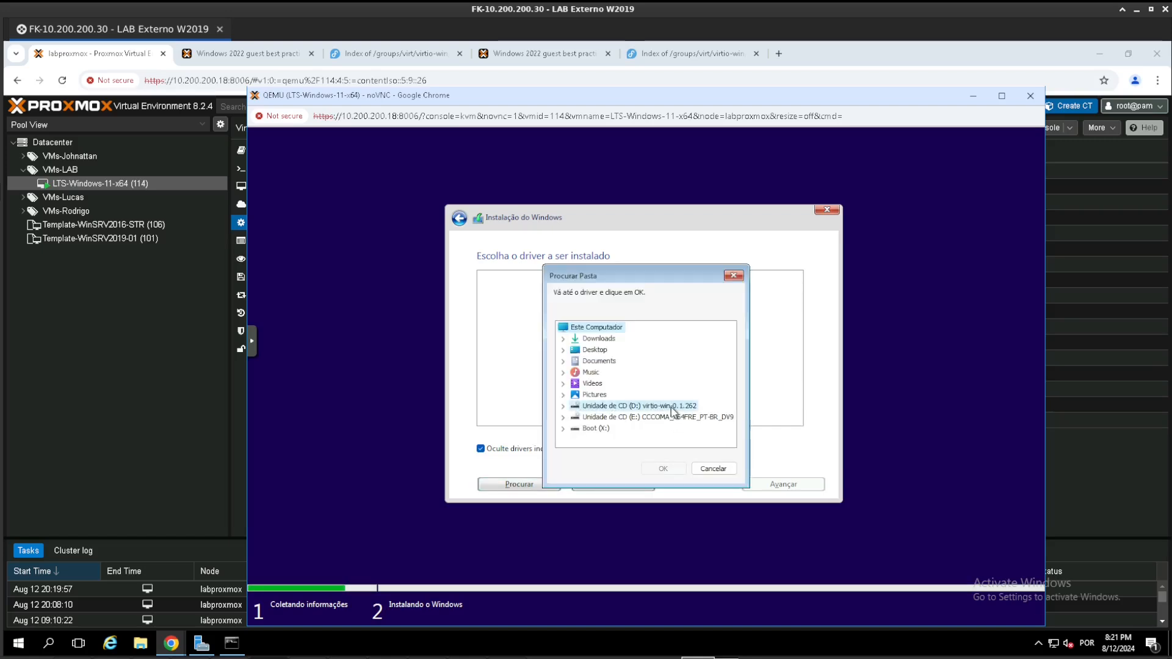
left_click(672, 408)
left_click(563, 406)
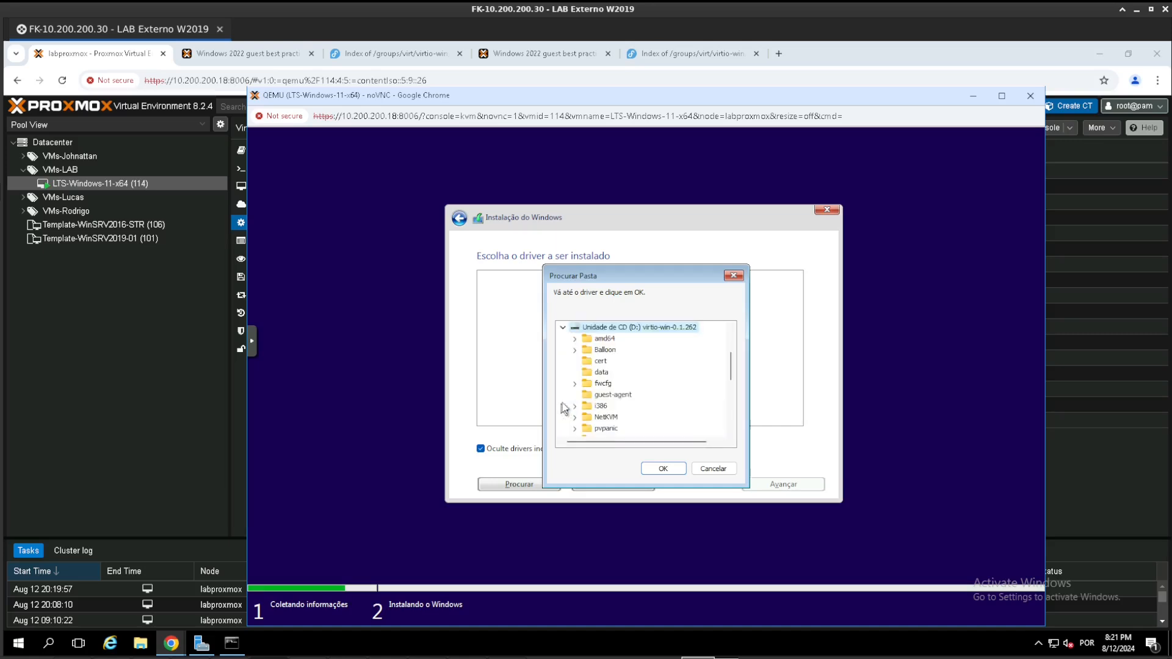
left_click(575, 339)
left_click(599, 407)
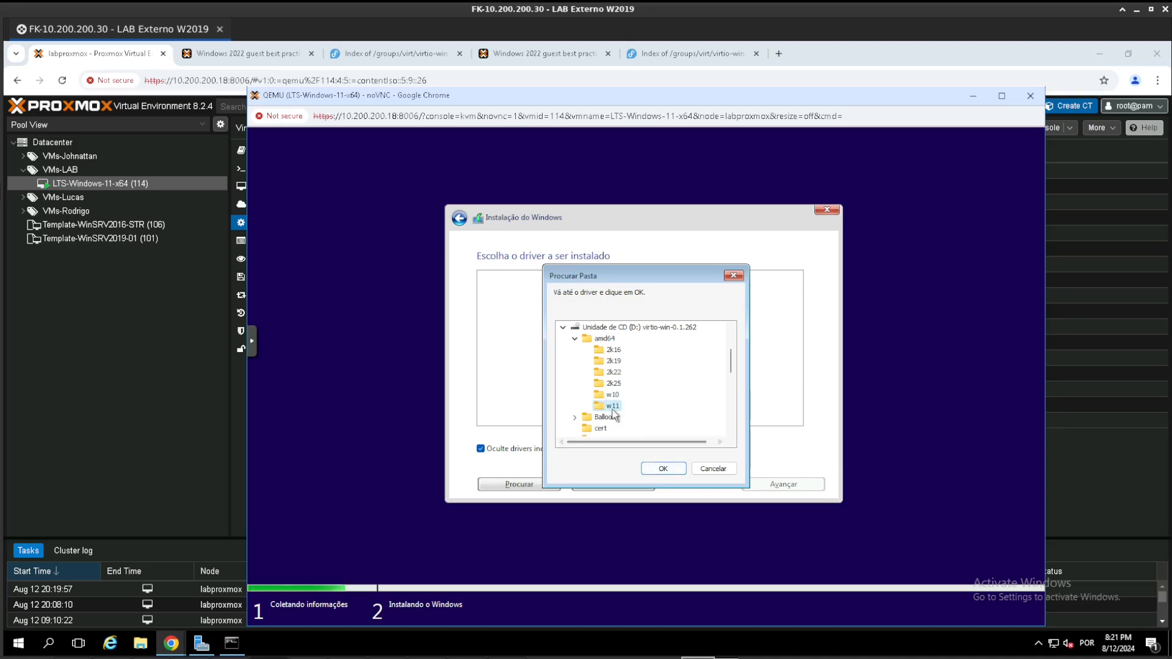
left_click(664, 469)
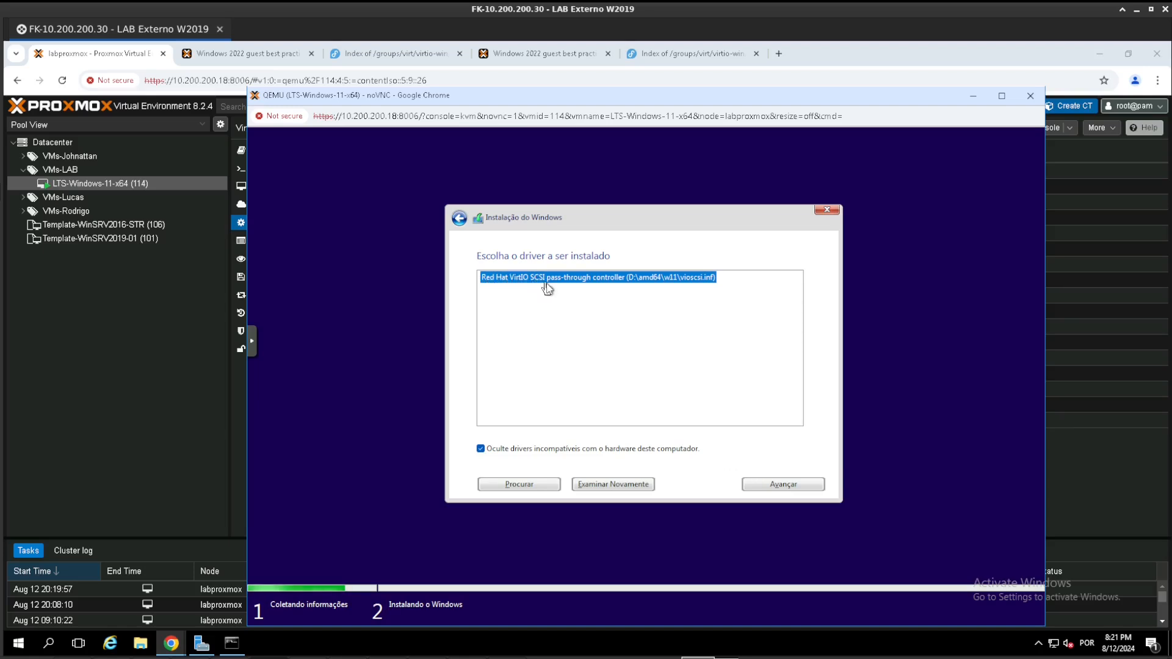
left_click(798, 485)
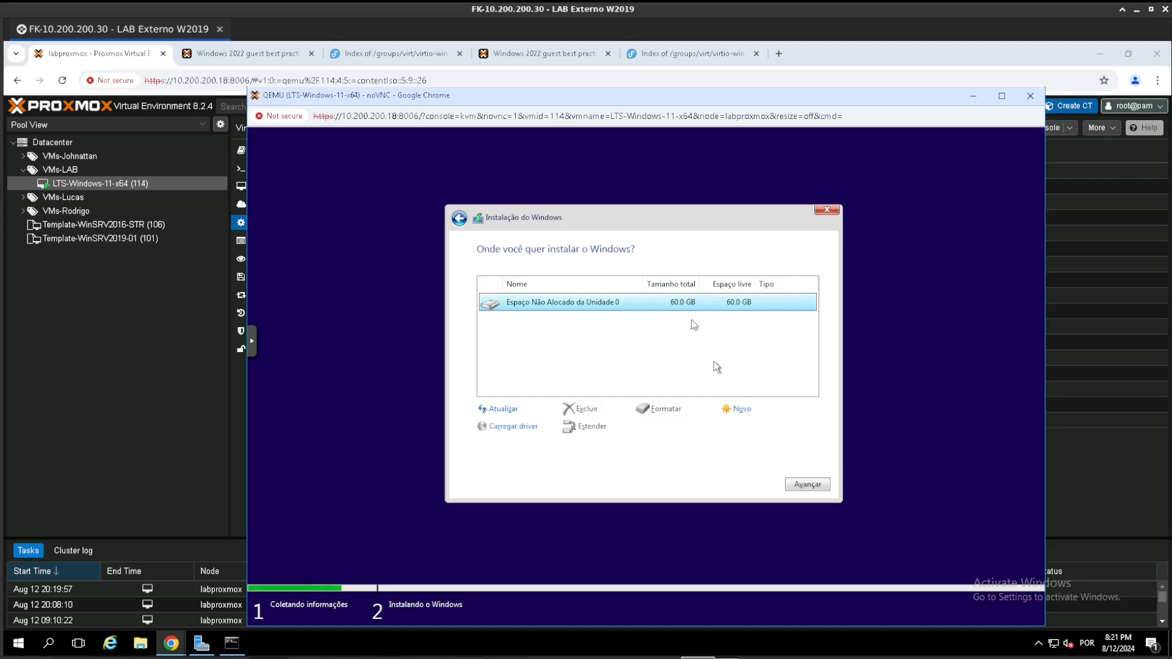
- Load the Red Hat VirtIO Ethernet Adapter driver from the NetKVM\w11\amd64 folder of the virtio-win CD
left_click(522, 429)
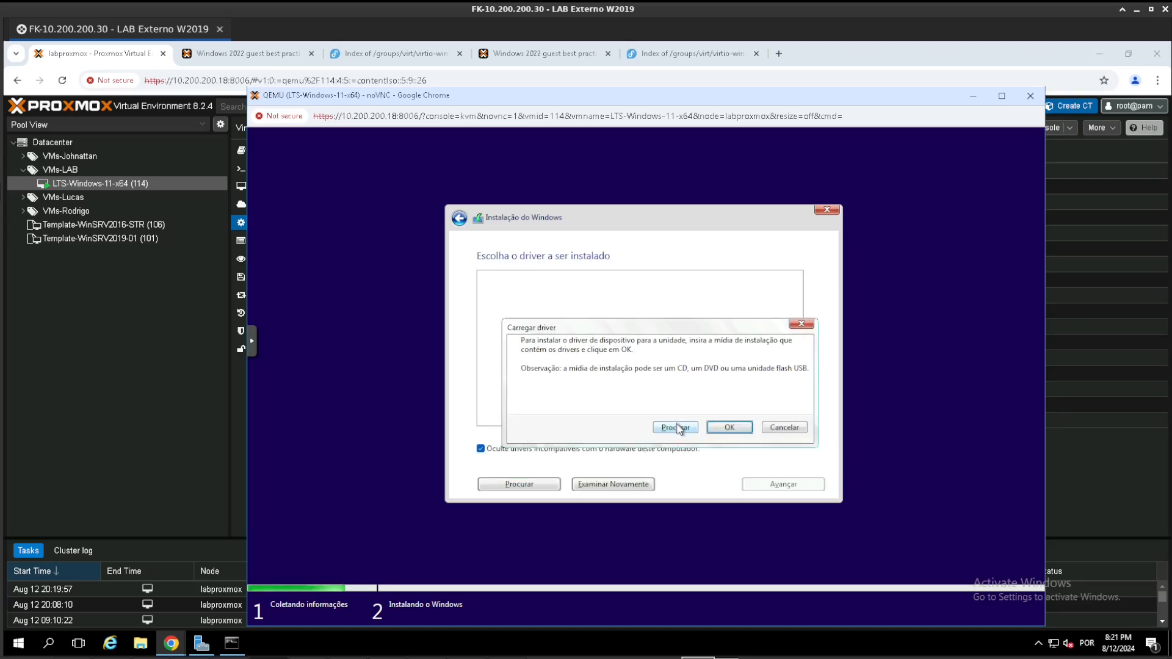
left_click(676, 427)
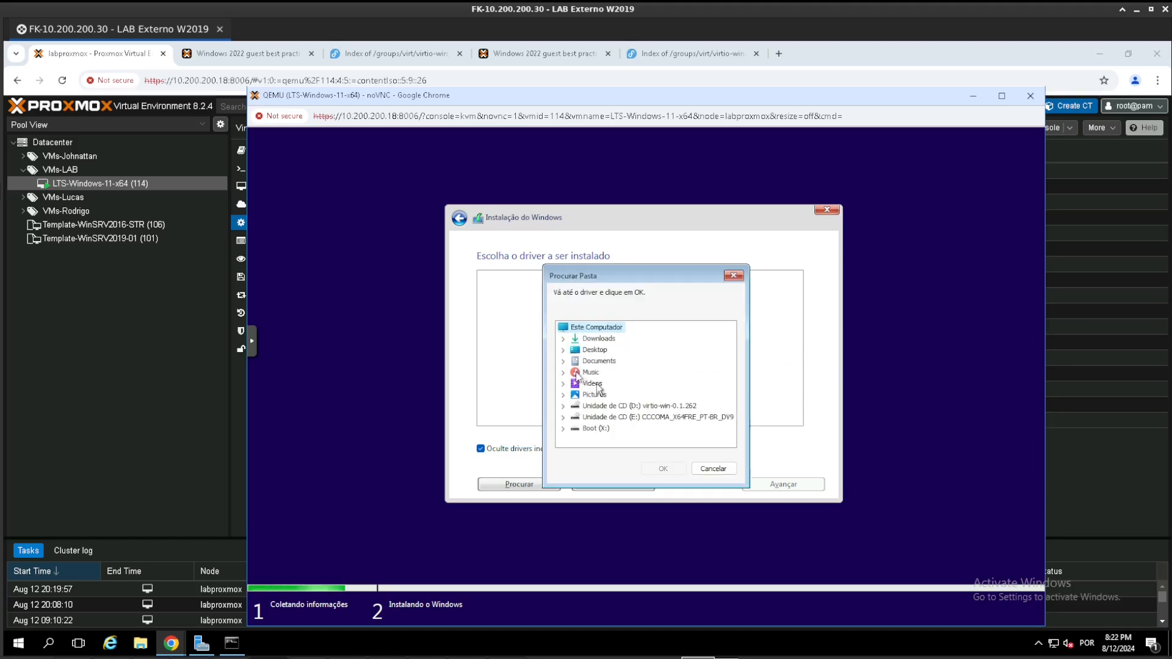
left_click(563, 407)
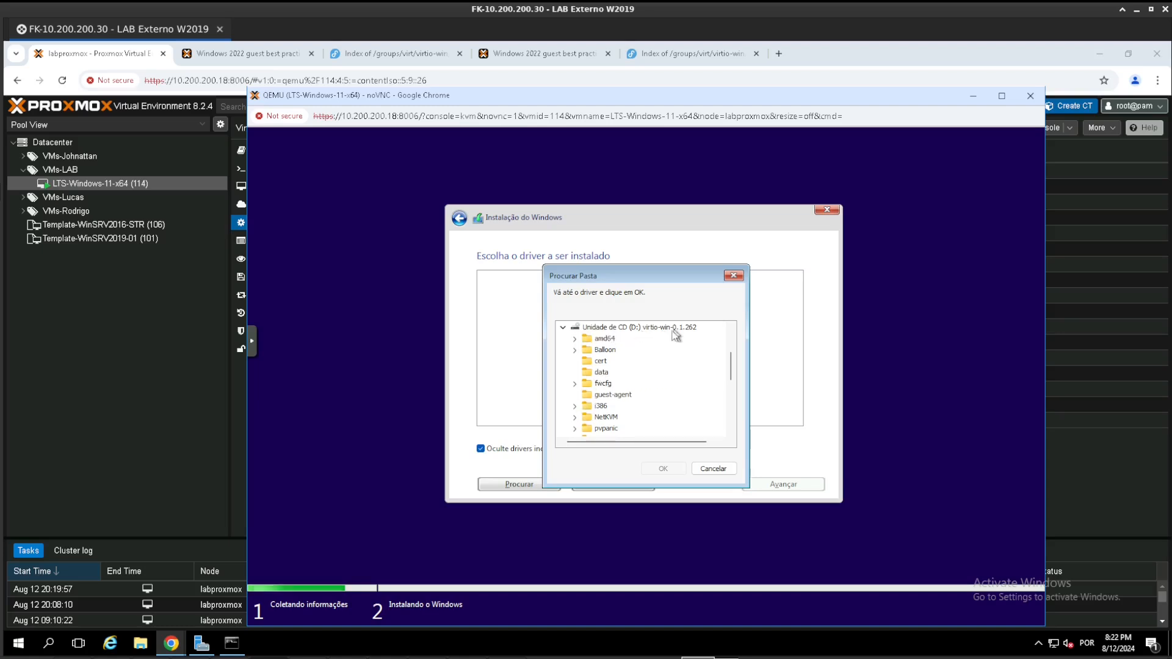
left_click(575, 417)
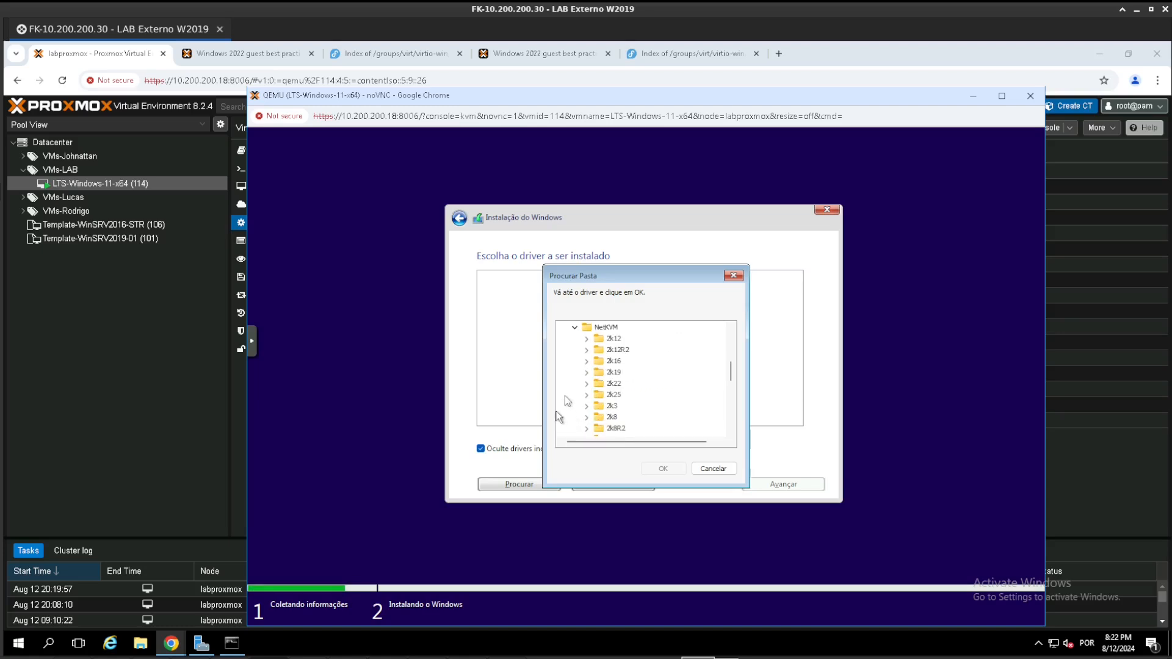
scroll(584, 394, "down", 2)
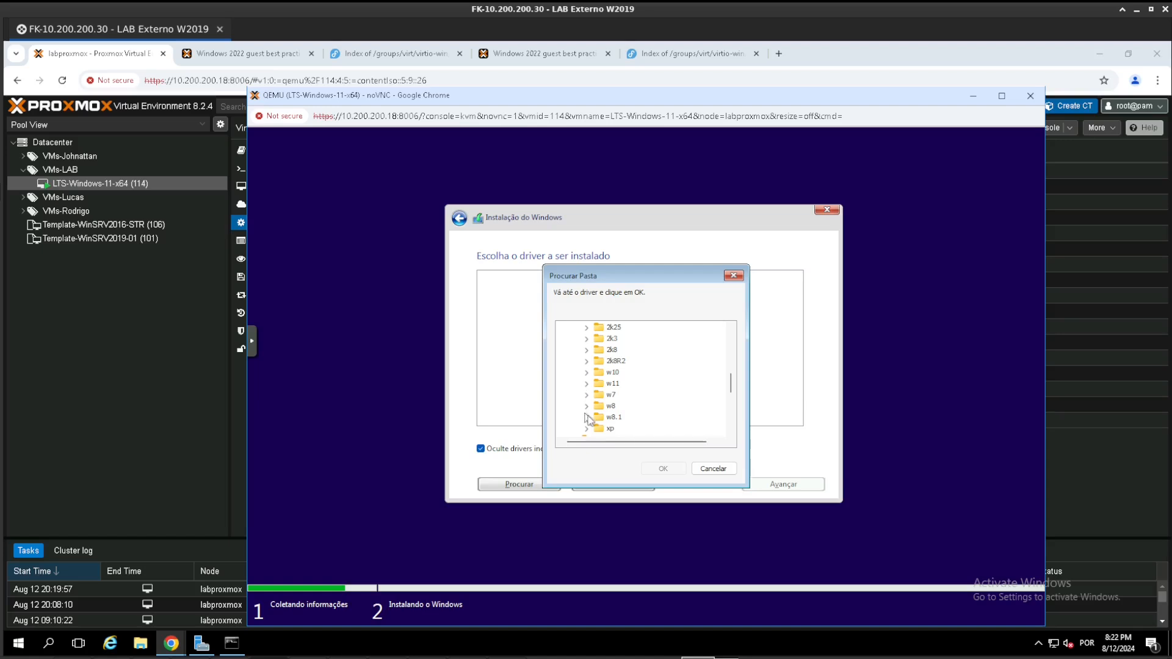
left_click(586, 385)
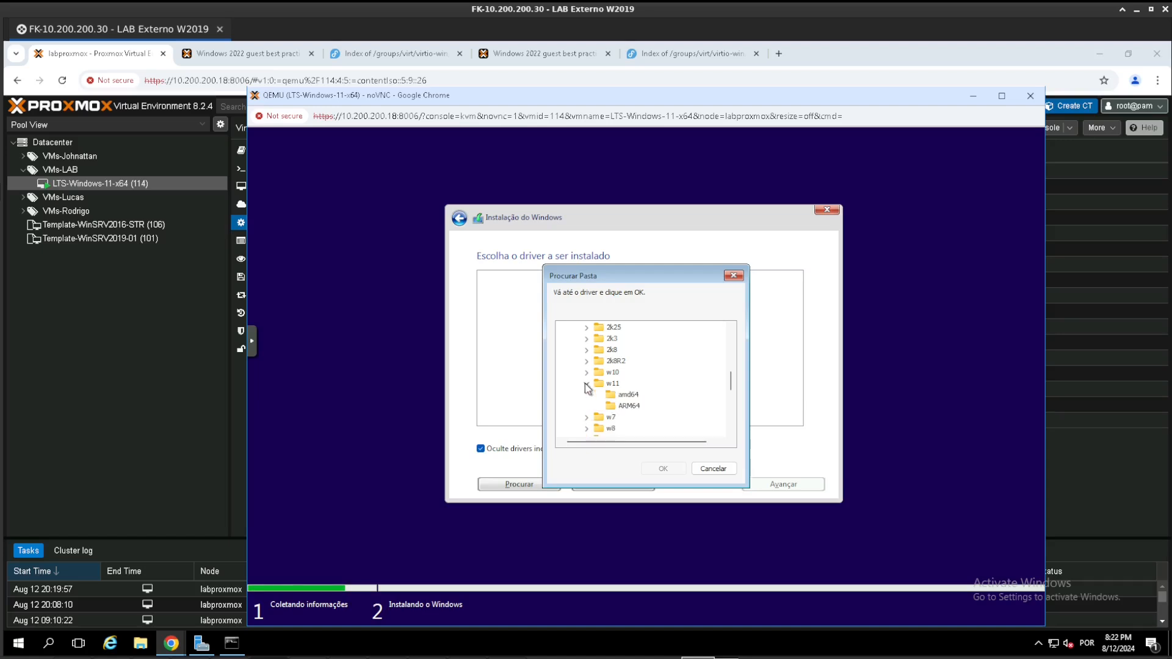
left_click(628, 395)
left_click(663, 469)
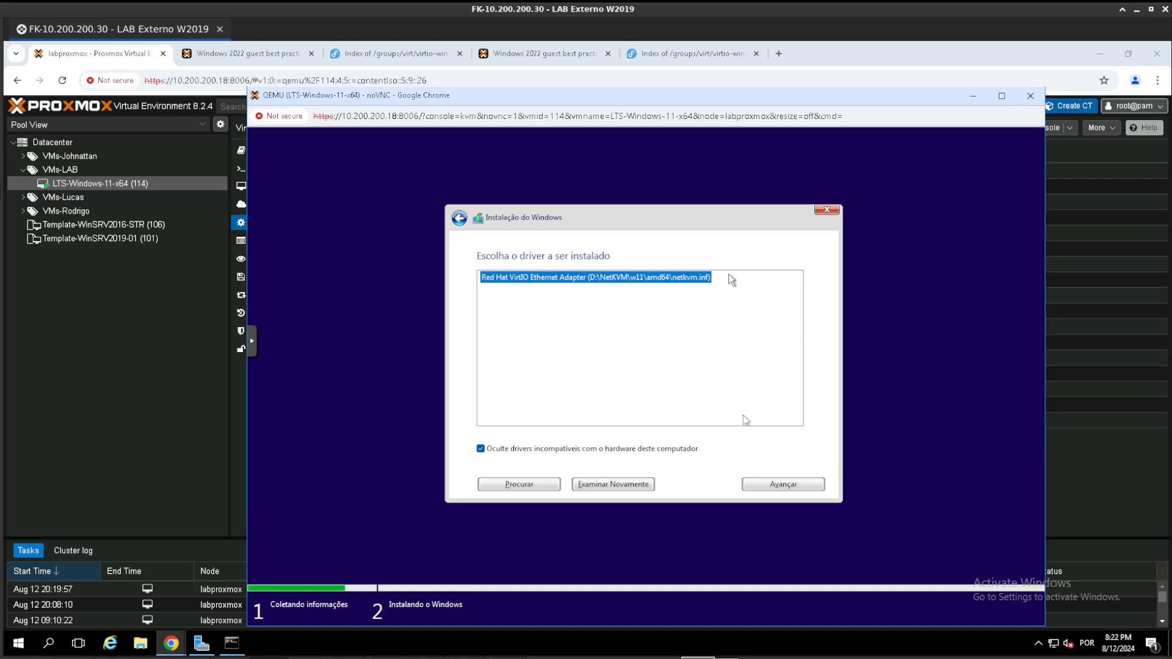
left_click(770, 484)
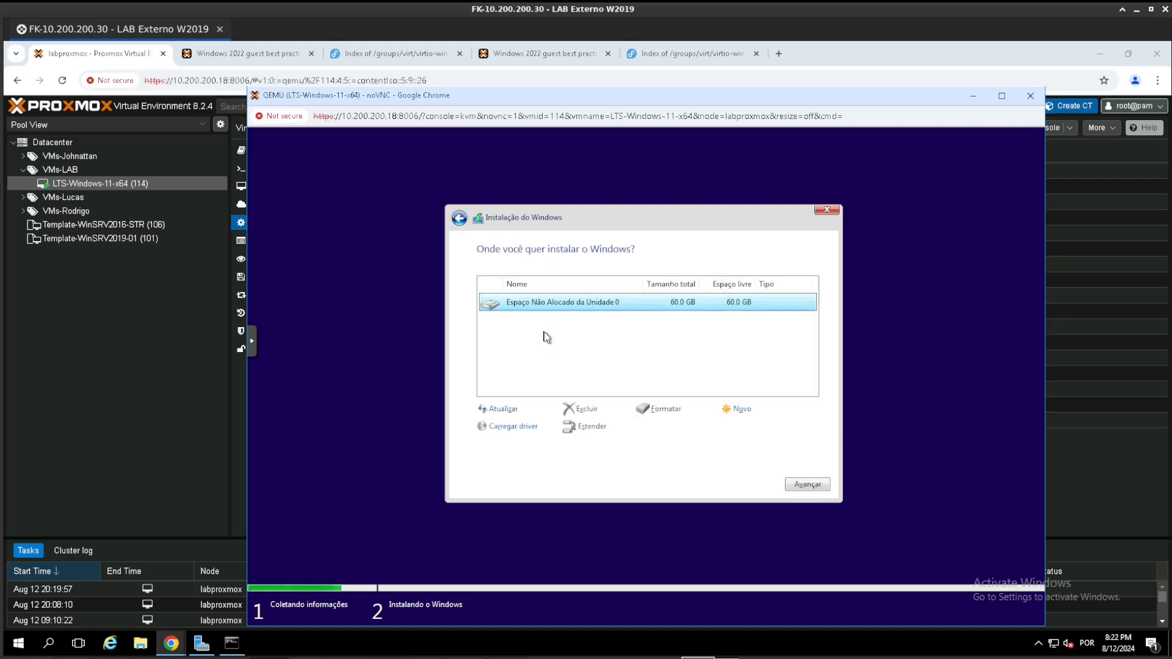
- Create a 61440 MB partition layout on the unallocated drive 0 and start installing Windows on the primary partition
left_click(743, 417)
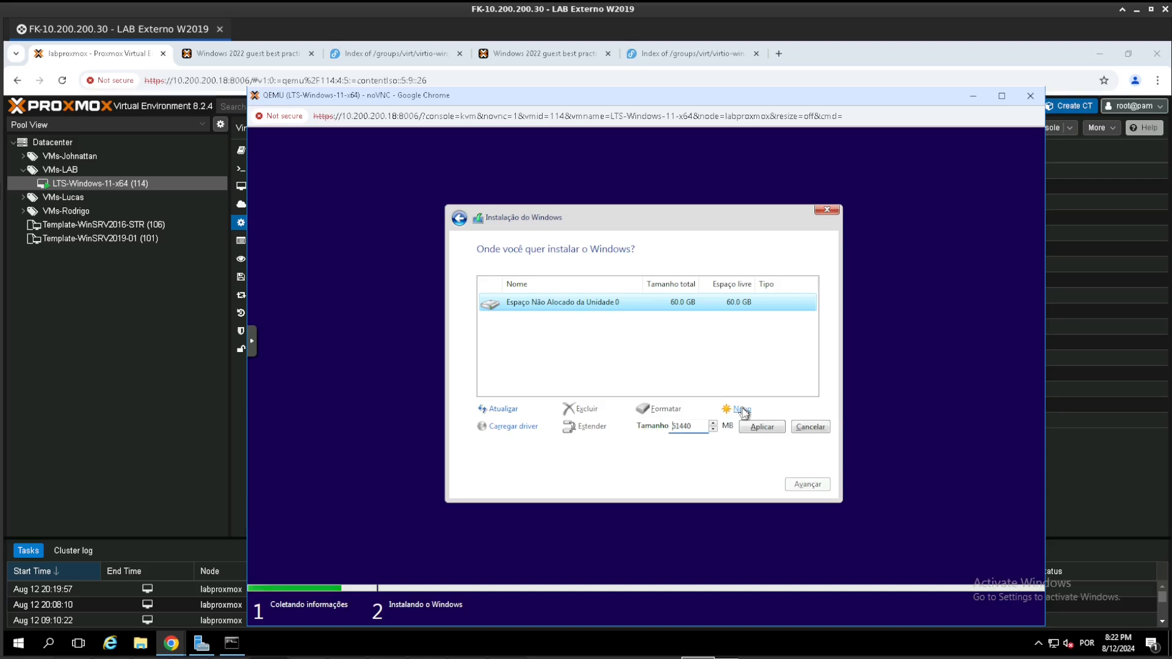
left_click(765, 428)
left_click(746, 427)
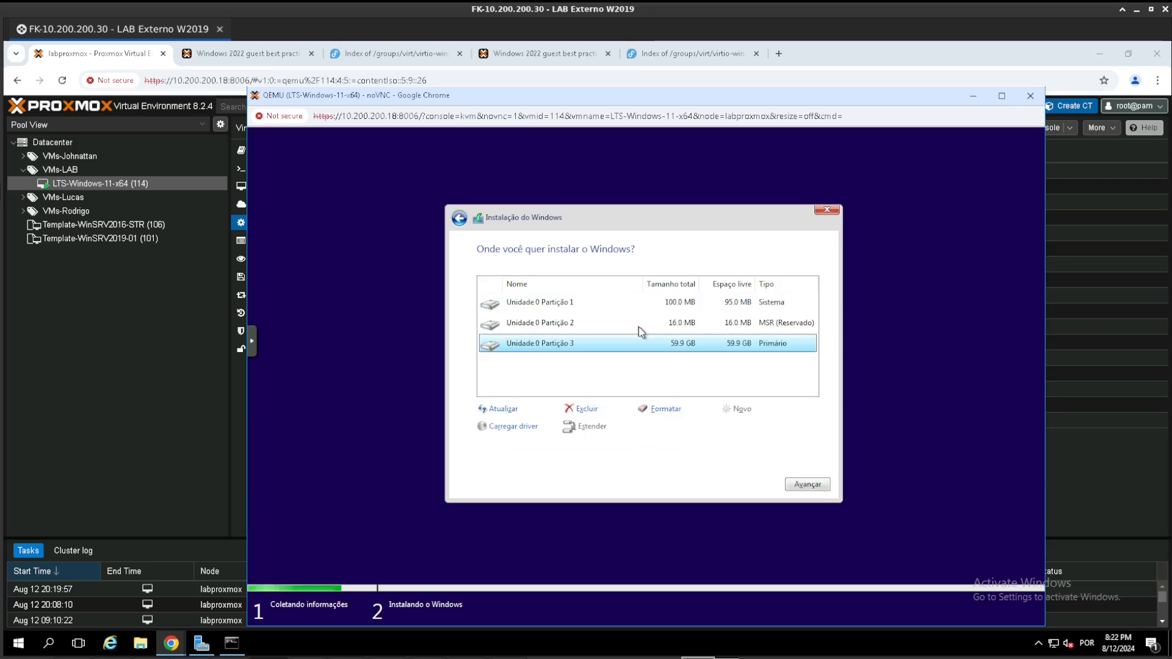
left_click(809, 484)
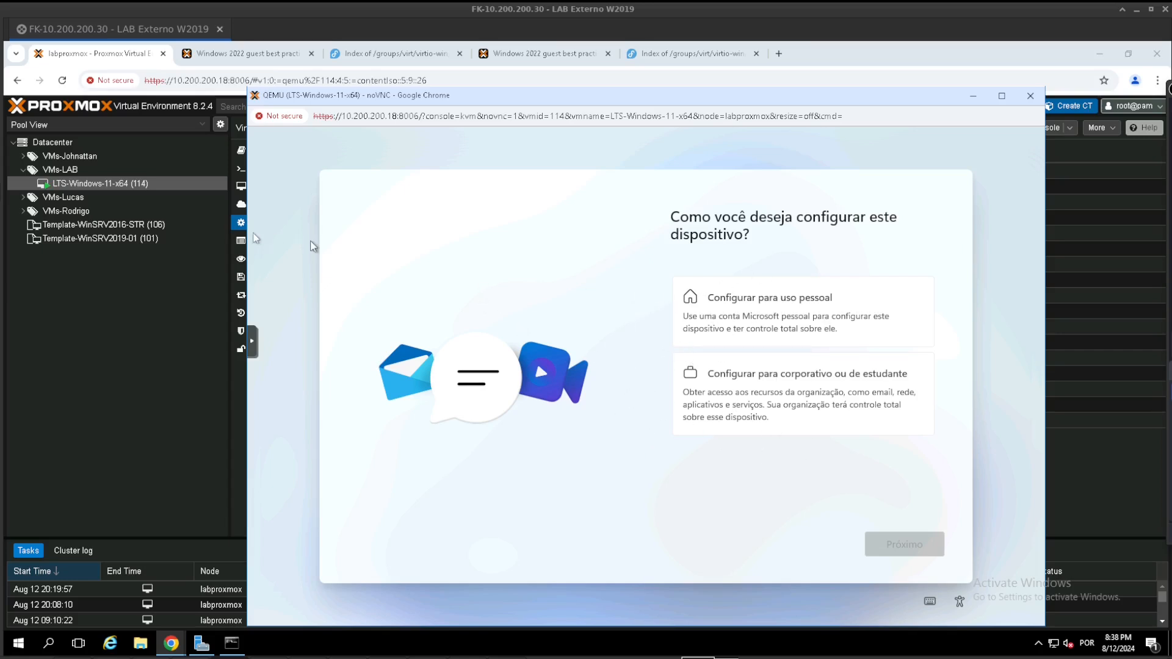
- Set the network device net0 of LTS-Windows-11-x64 to disconnected in the Proxmox hardware settings
left_click(152, 182)
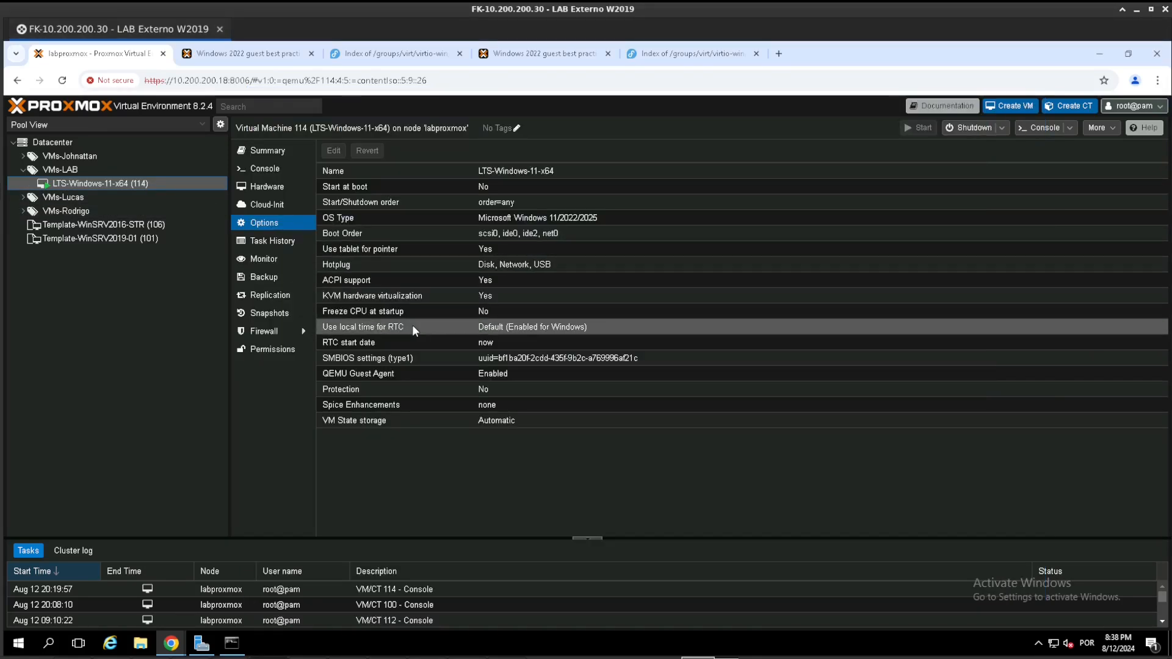
left_click(264, 187)
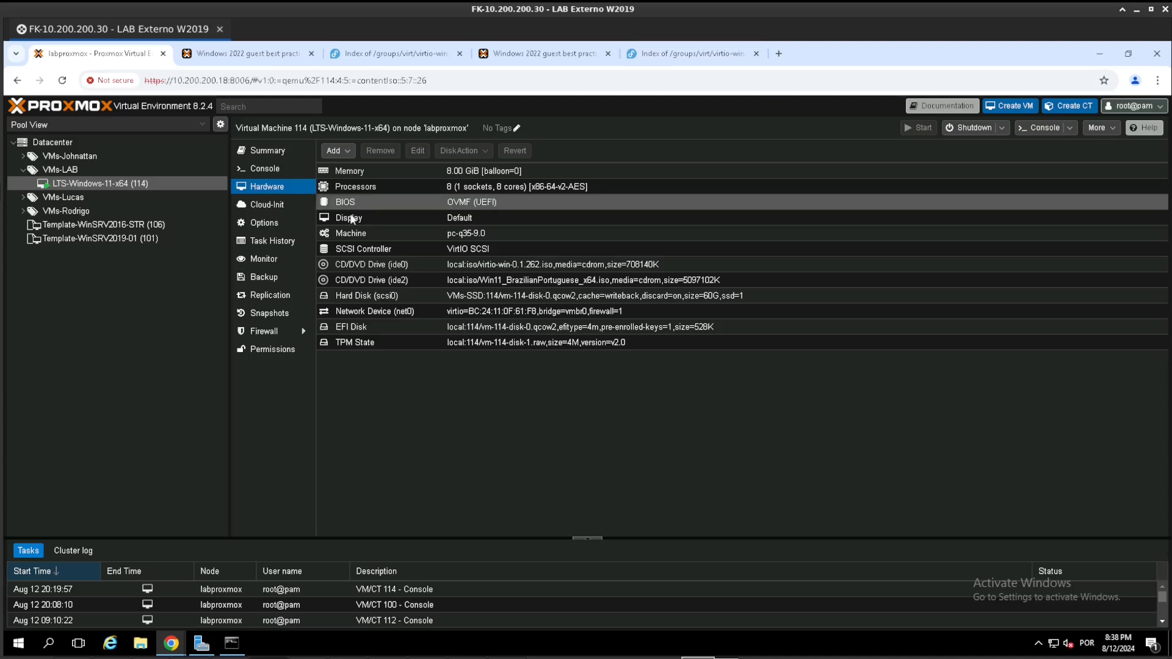
left_click(365, 310)
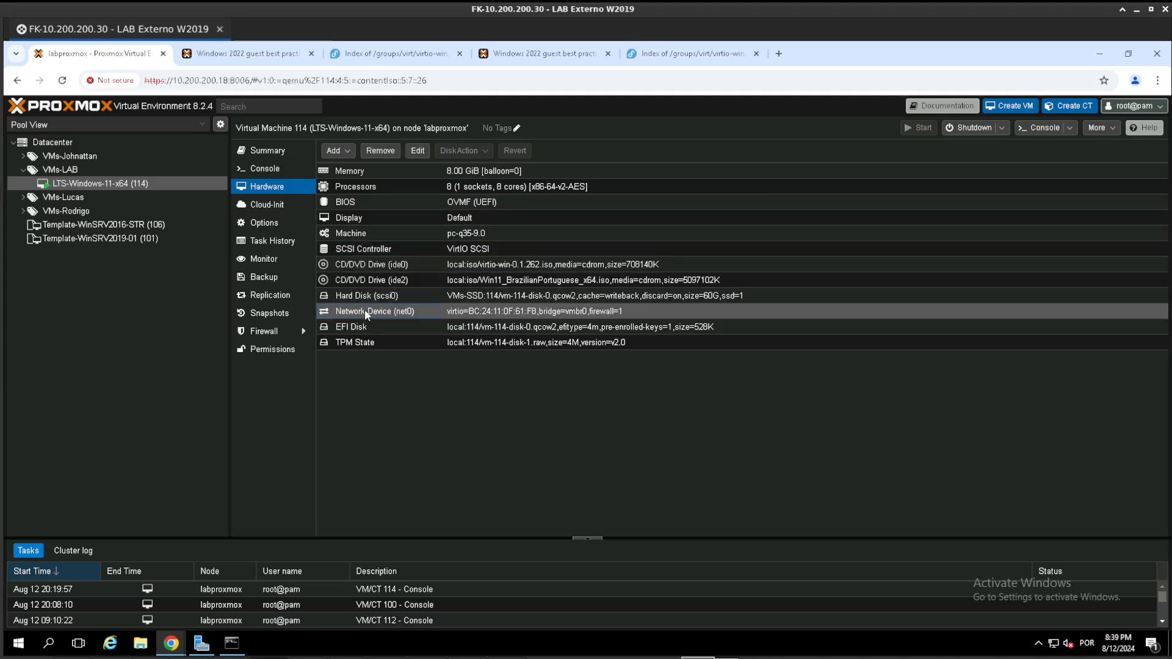
left_click(416, 151)
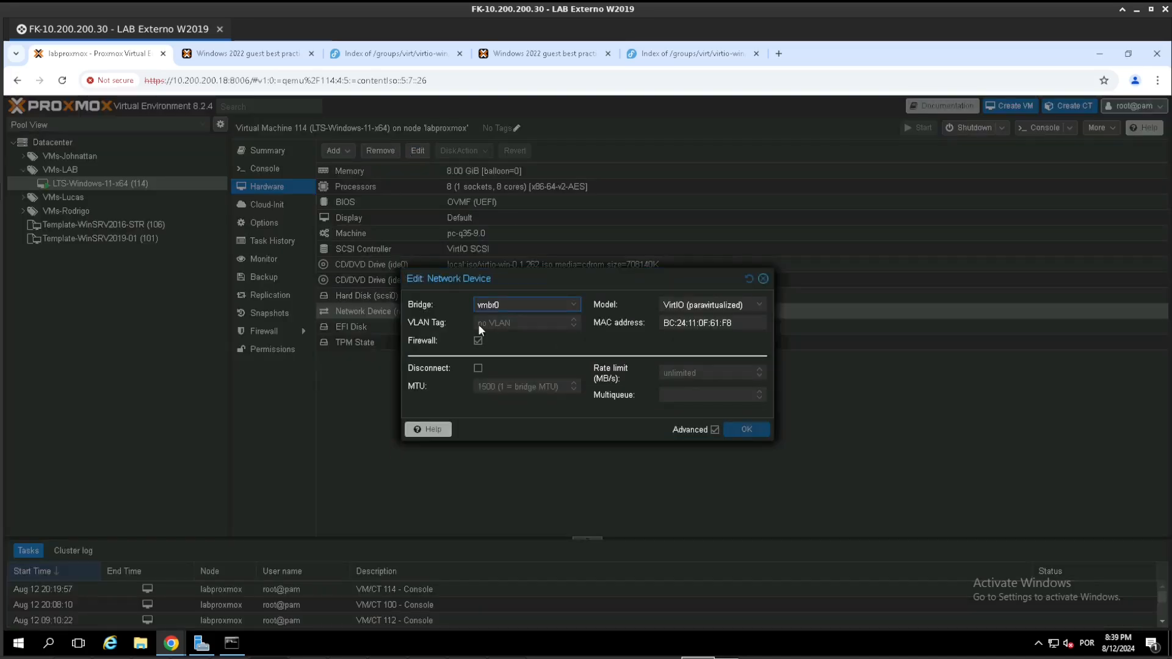
left_click(478, 368)
left_click(746, 429)
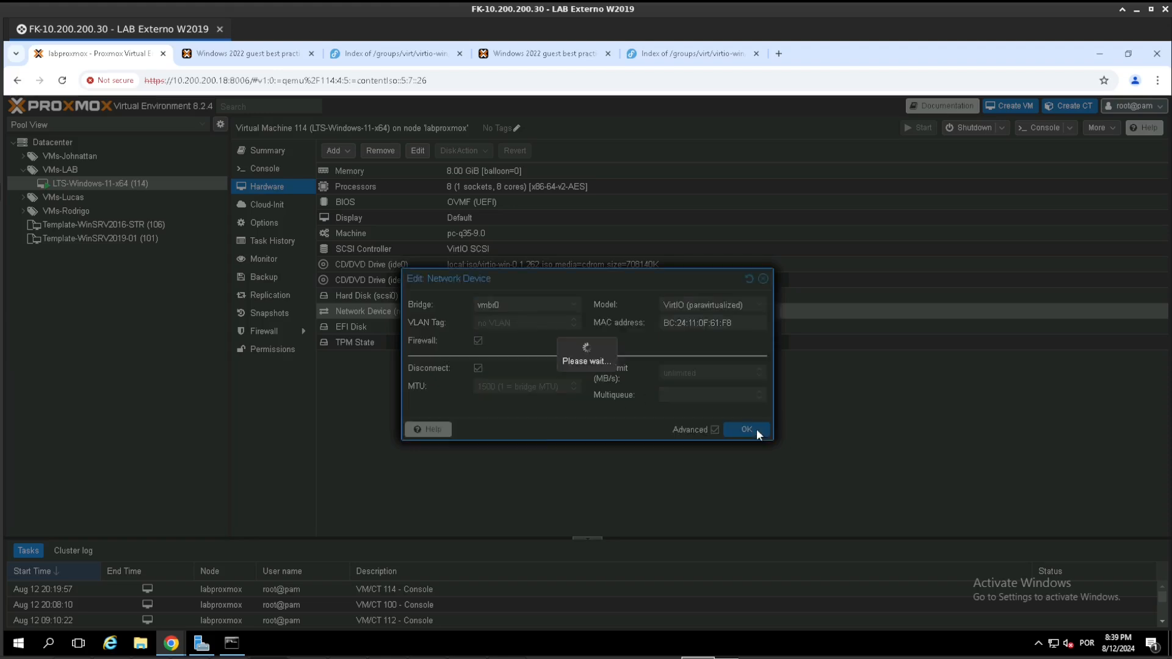
- Return to the LTS-Windows-11-x64 console and choose to set up the device for personal use
mouse_move(171, 644)
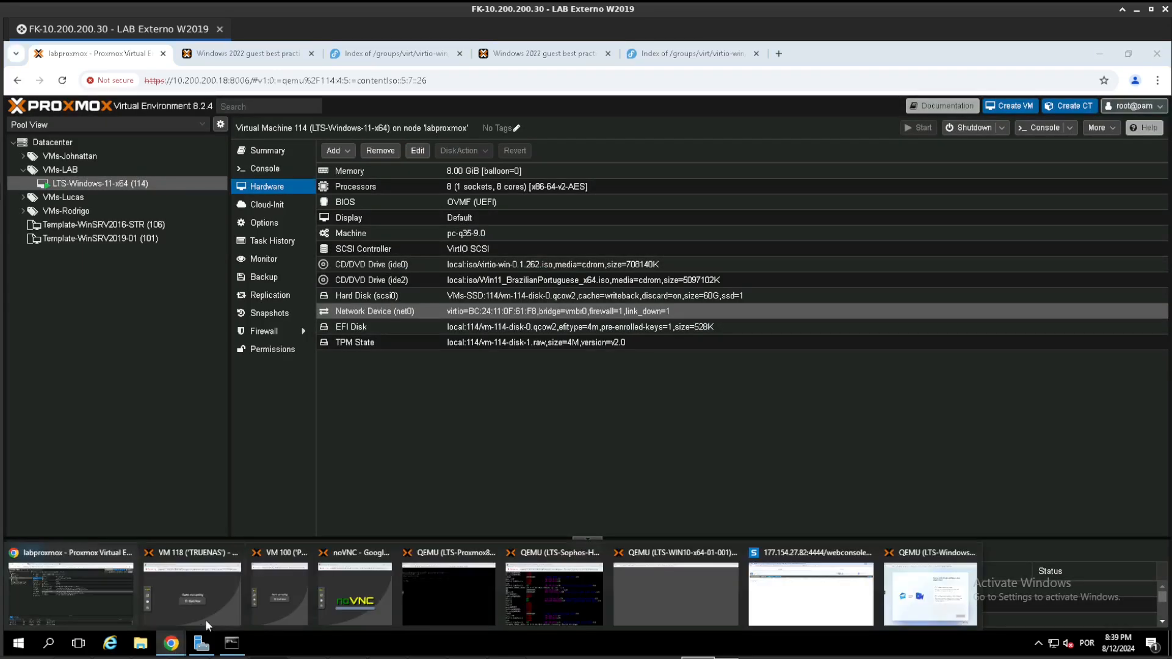
left_click(927, 591)
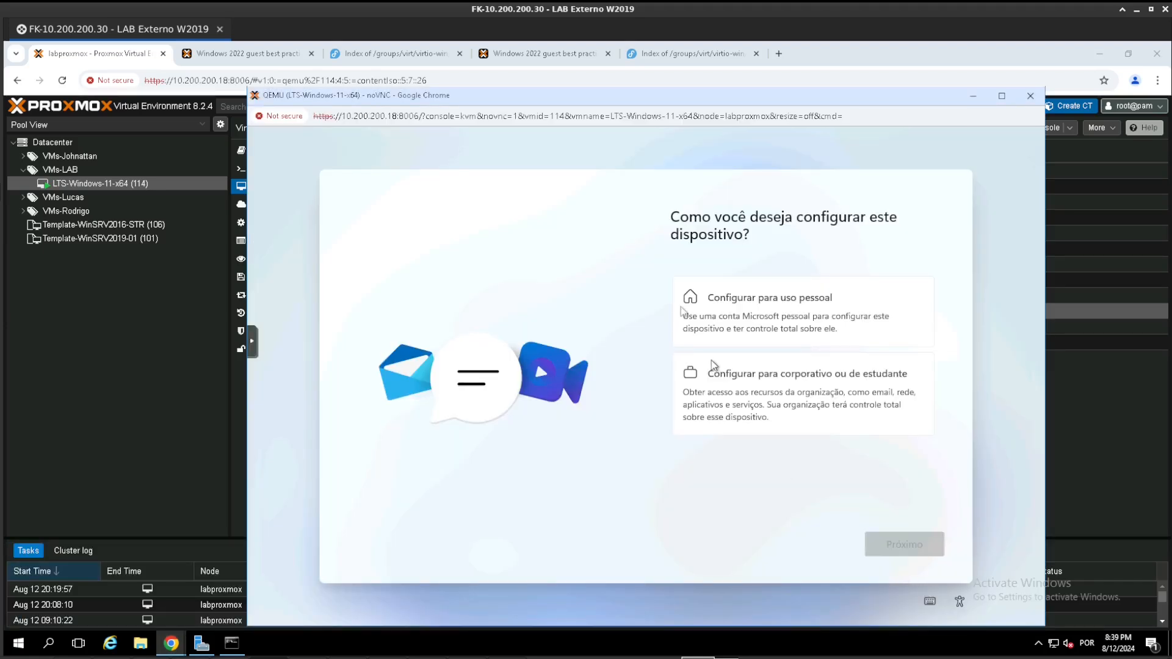
left_click(753, 312)
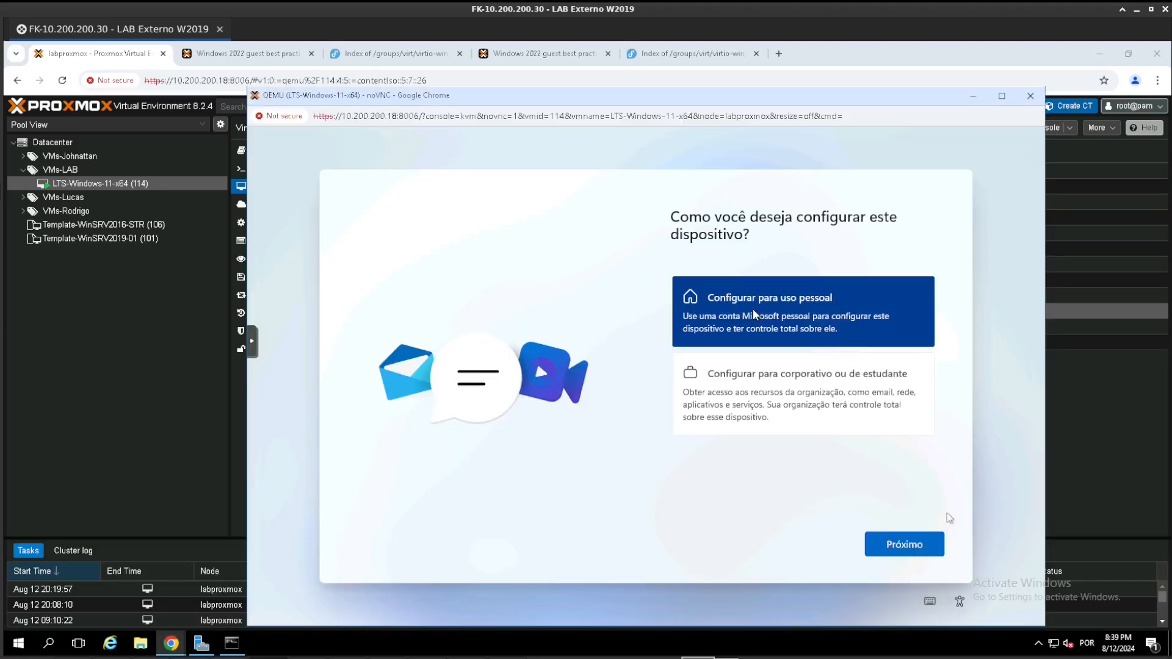
left_click(917, 552)
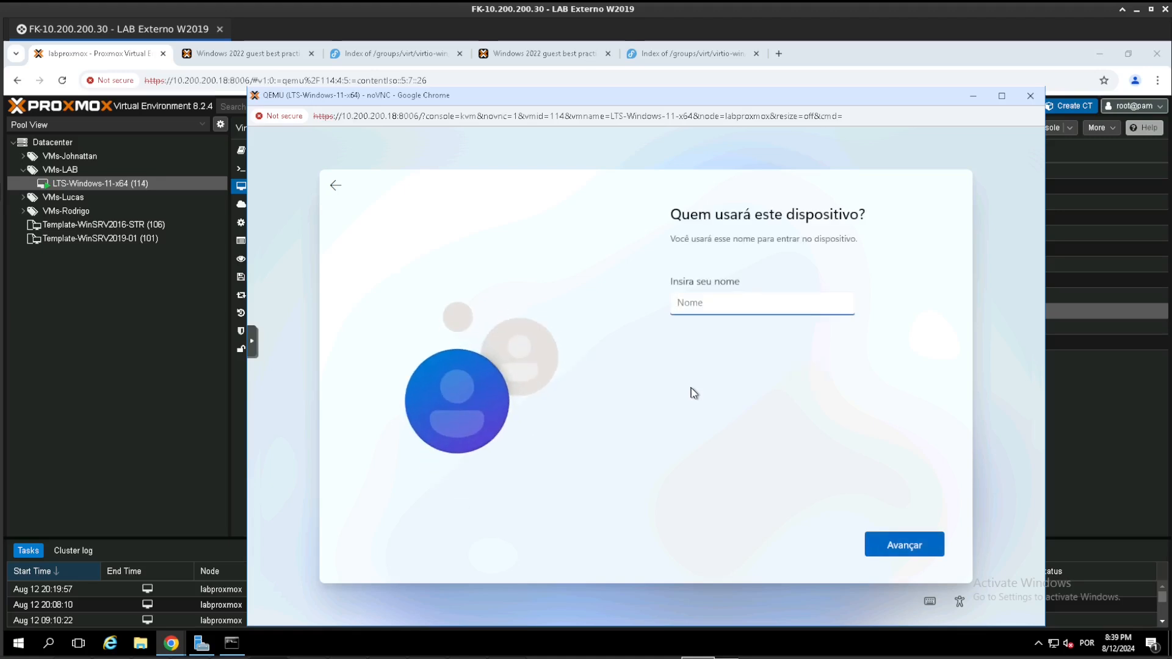
- Create the local account suporte, entering and confirming its account password
type("suporte")
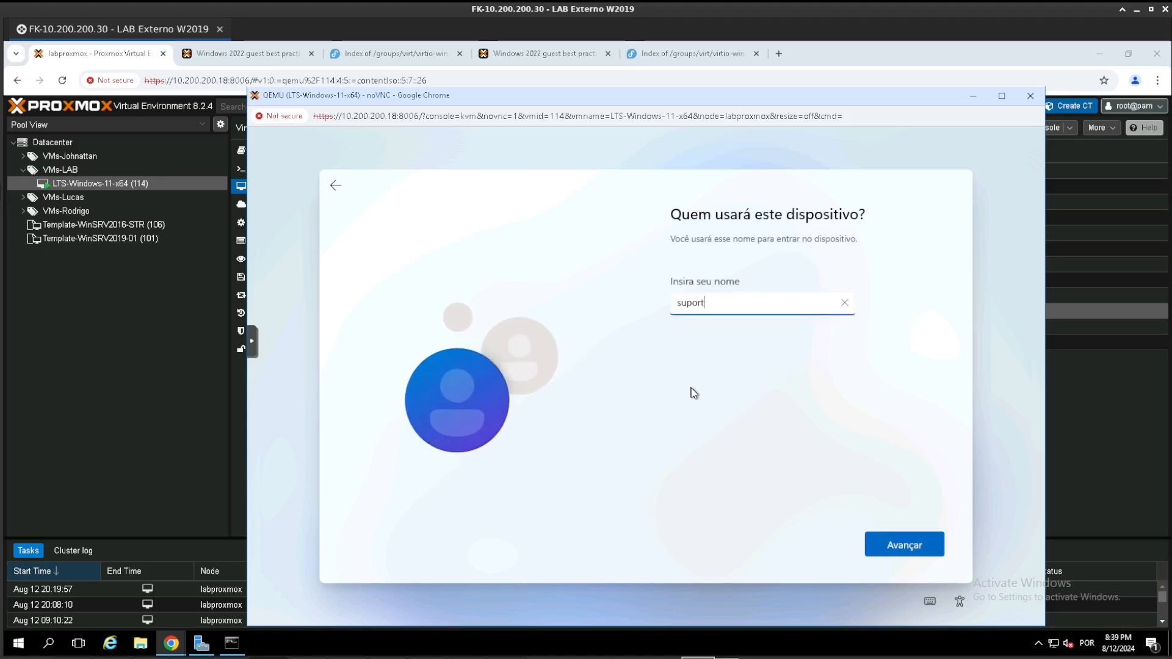
key("Return")
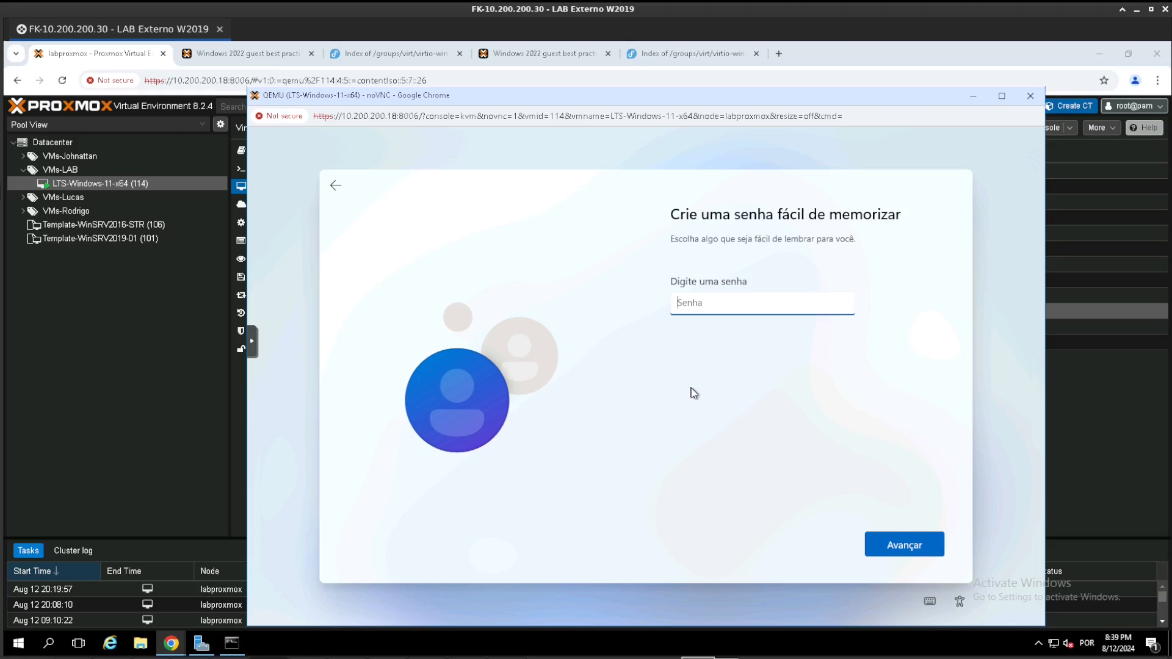
type("1")
left_click(899, 548)
type("1")
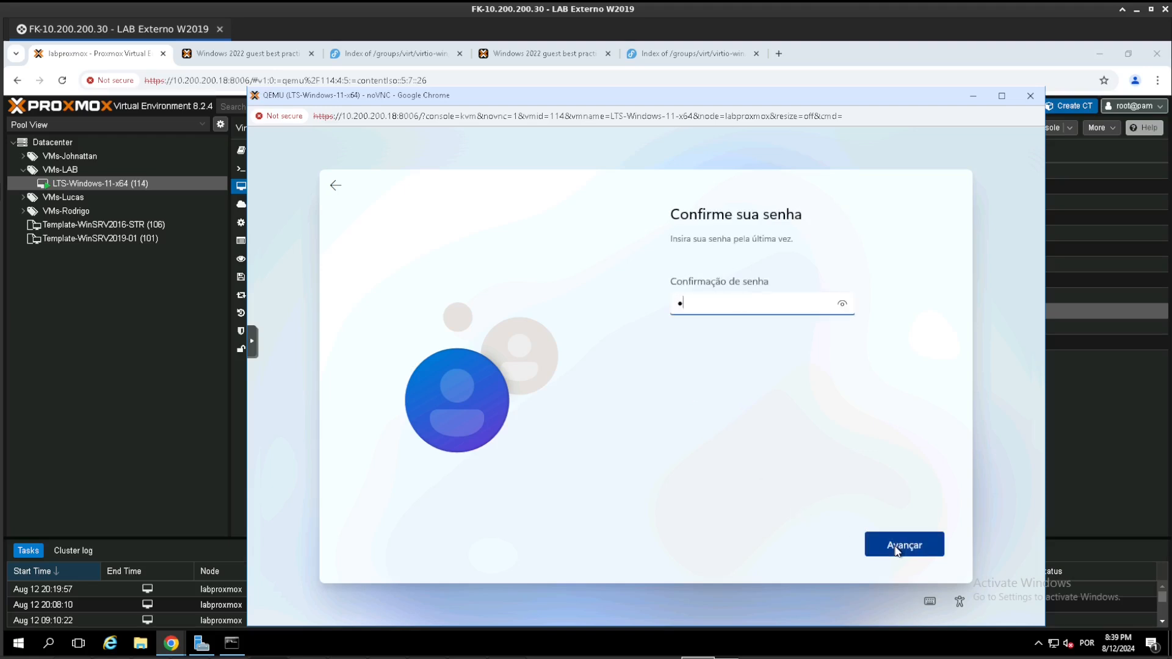
left_click(897, 550)
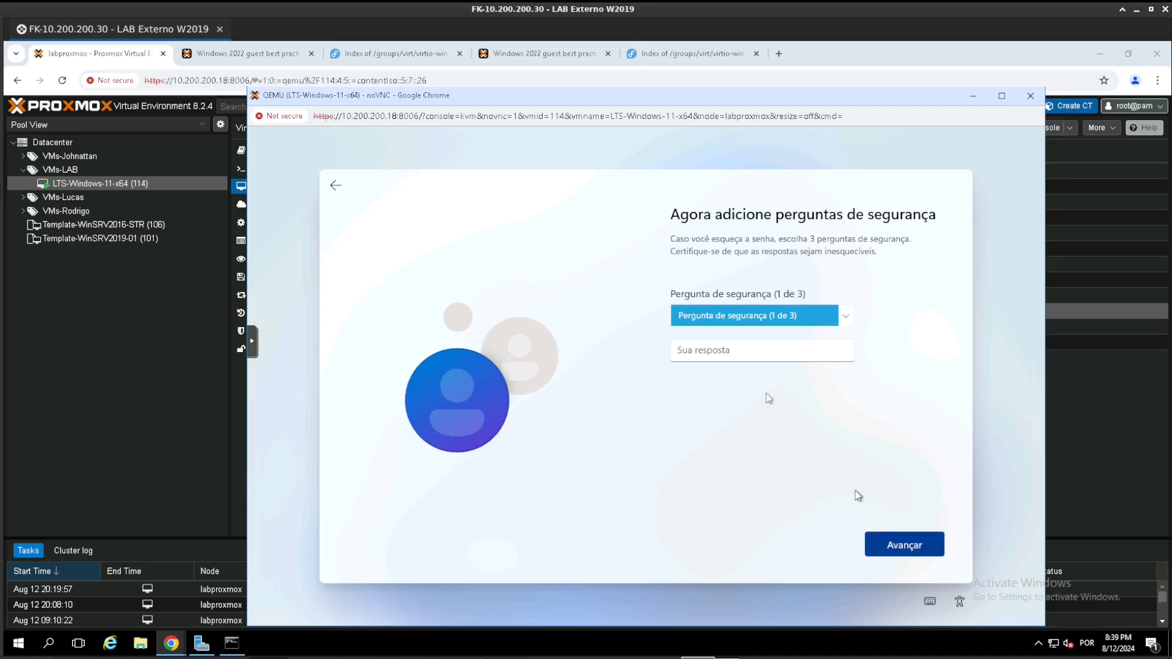
- Choose and answer the account's security questions, starting with the first pet's name, and continue the Windows setup
left_click(739, 356)
left_click(742, 315)
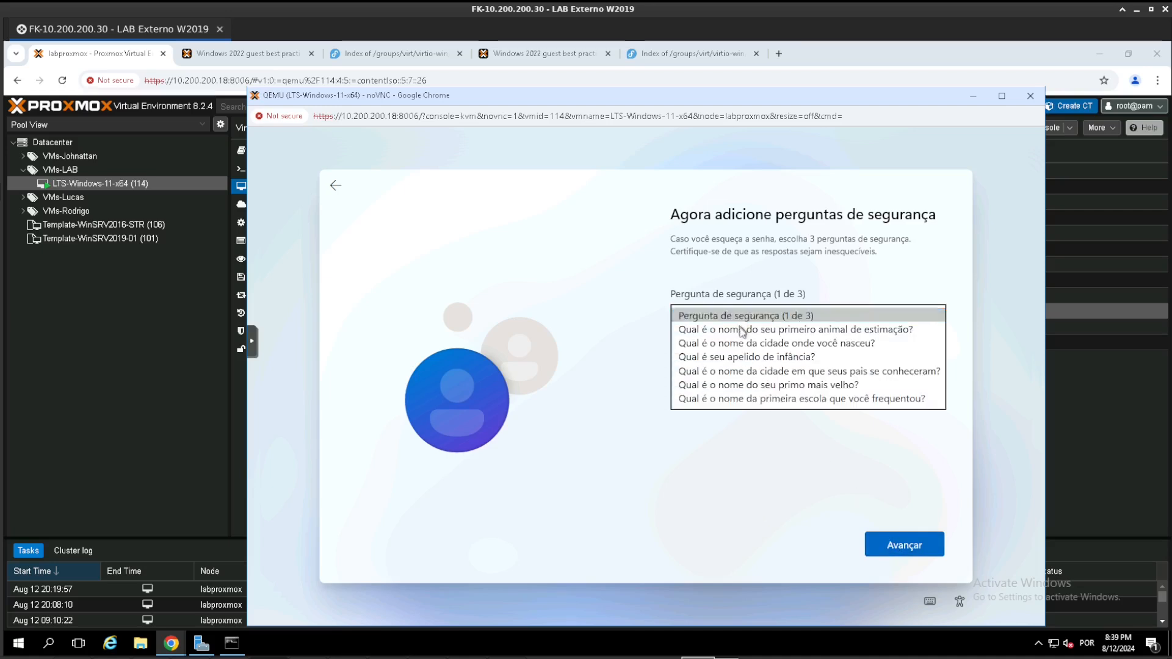
left_click(733, 327)
type("1")
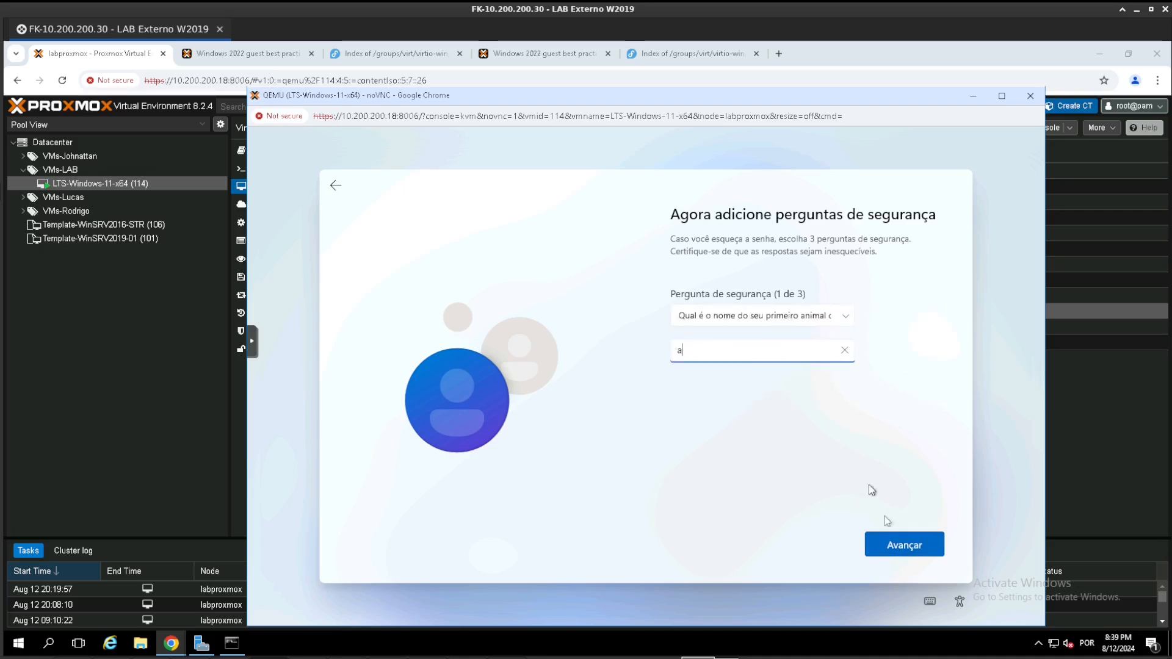
left_click(904, 545)
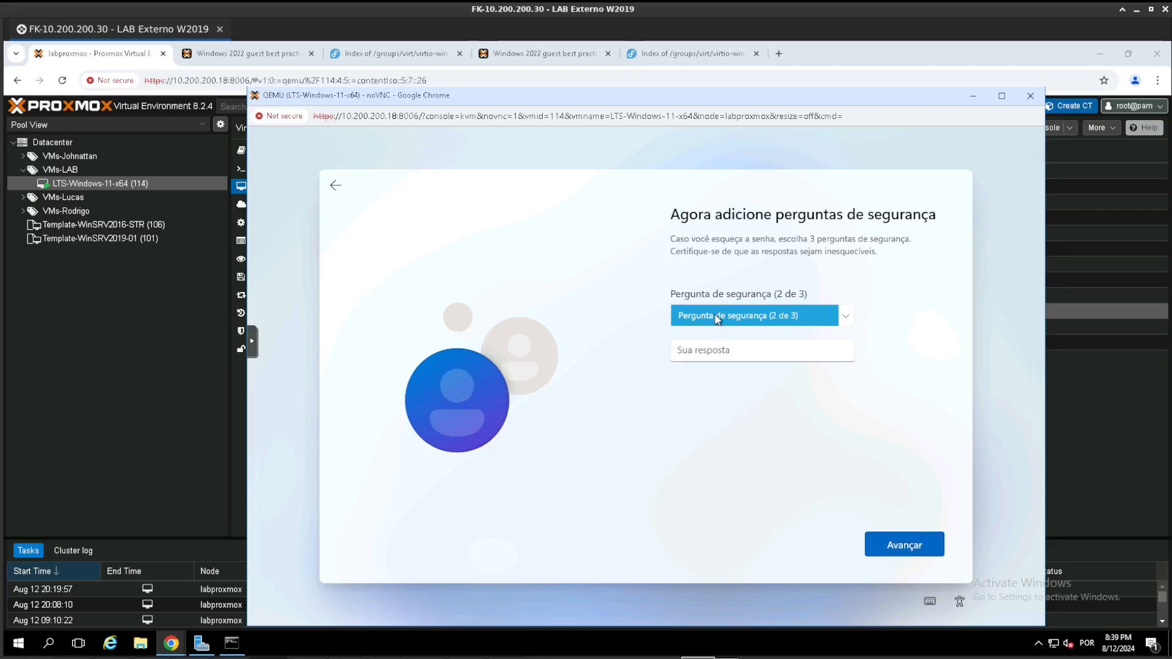
left_click(720, 318)
left_click(727, 342)
type("1")
left_click(902, 545)
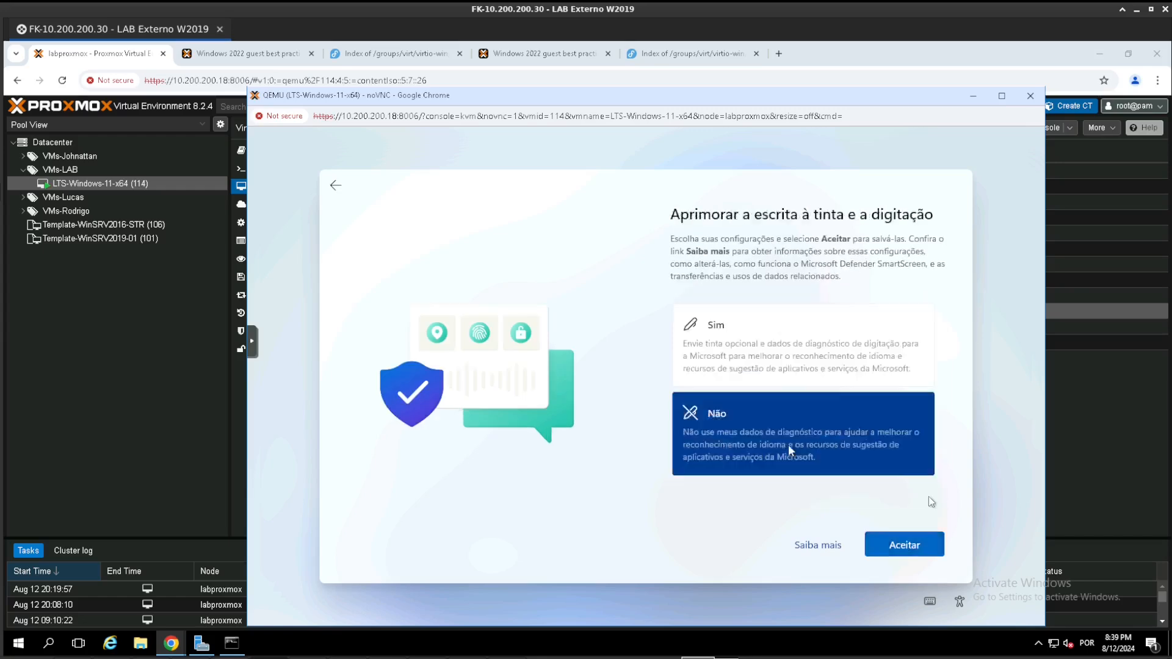
left_click(900, 544)
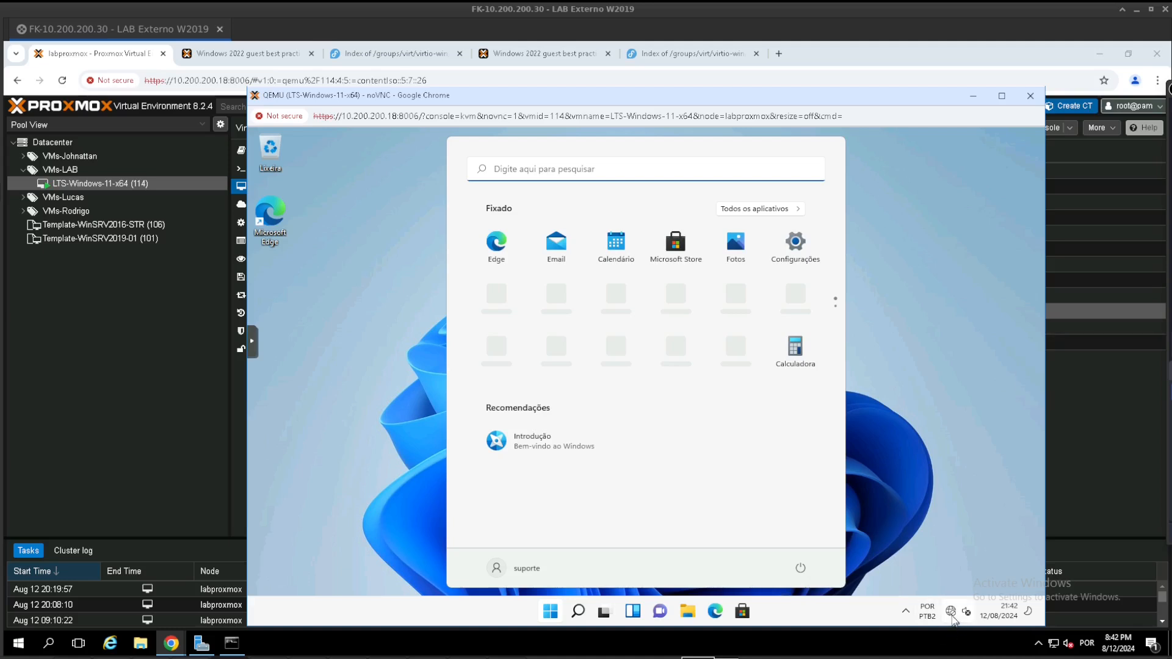
- Reconnect the network device net0 of LTS-Windows-11-x64 by clearing its Disconnect option in the Proxmox hardware settings
left_click(188, 393)
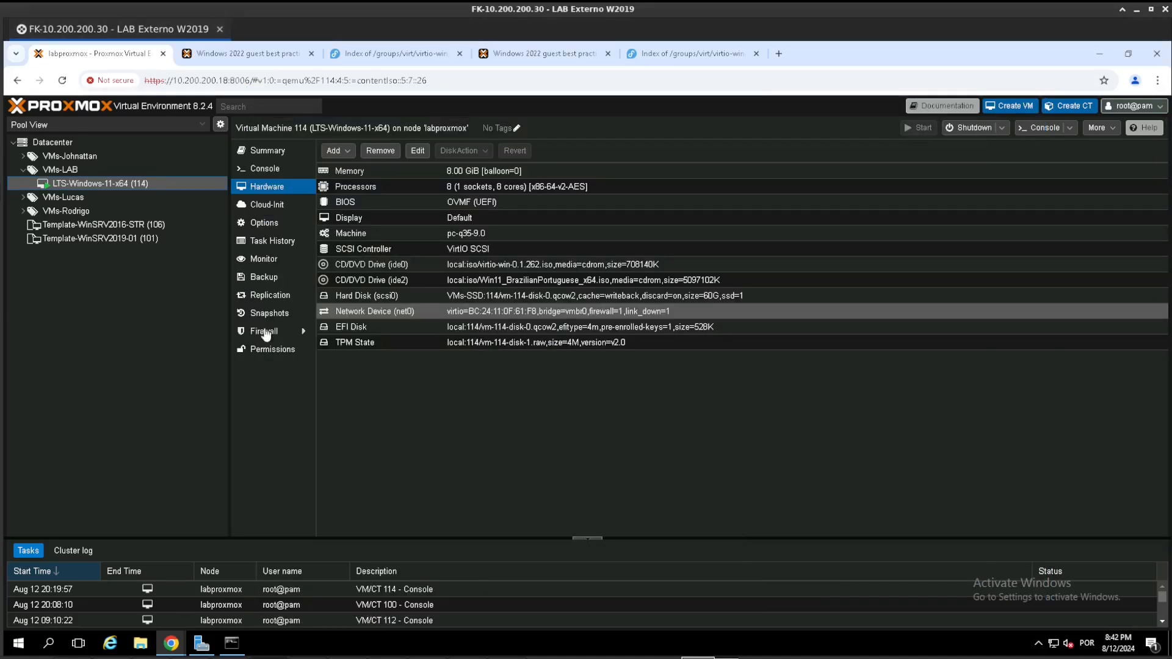
double_click(348, 313)
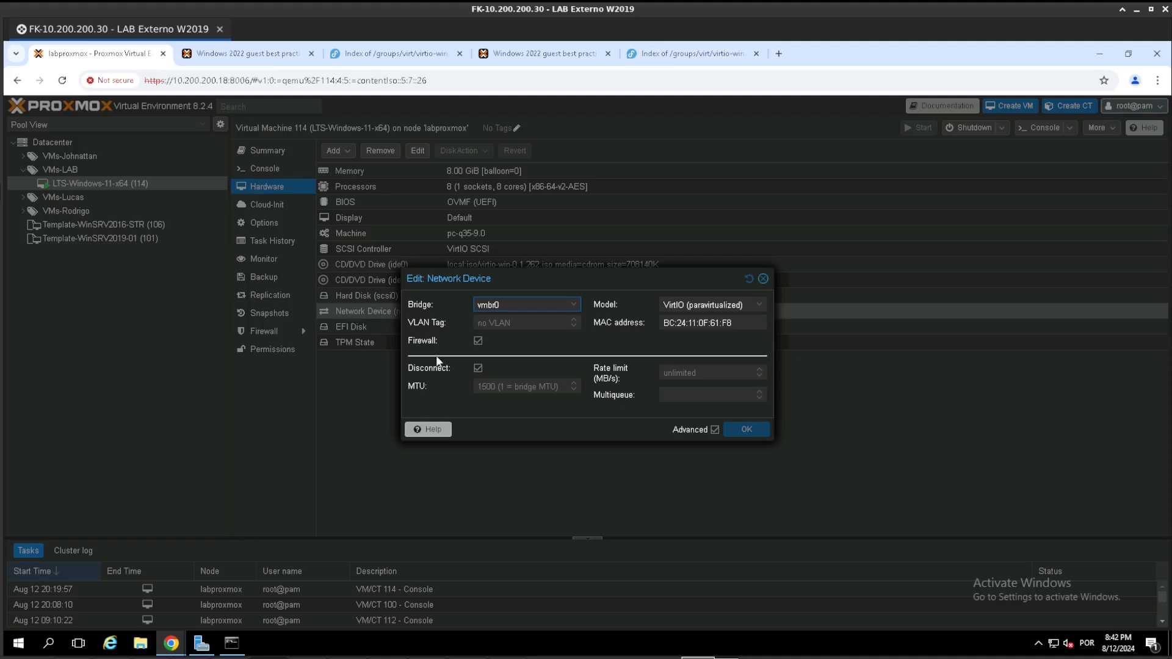
left_click(478, 368)
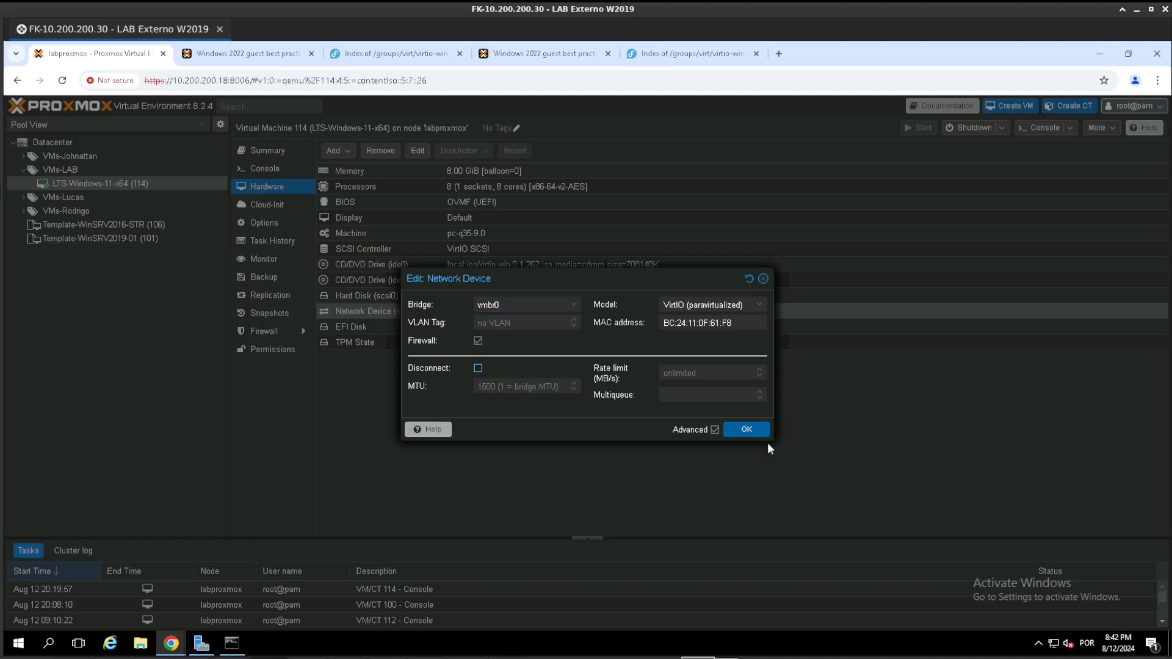
left_click(753, 433)
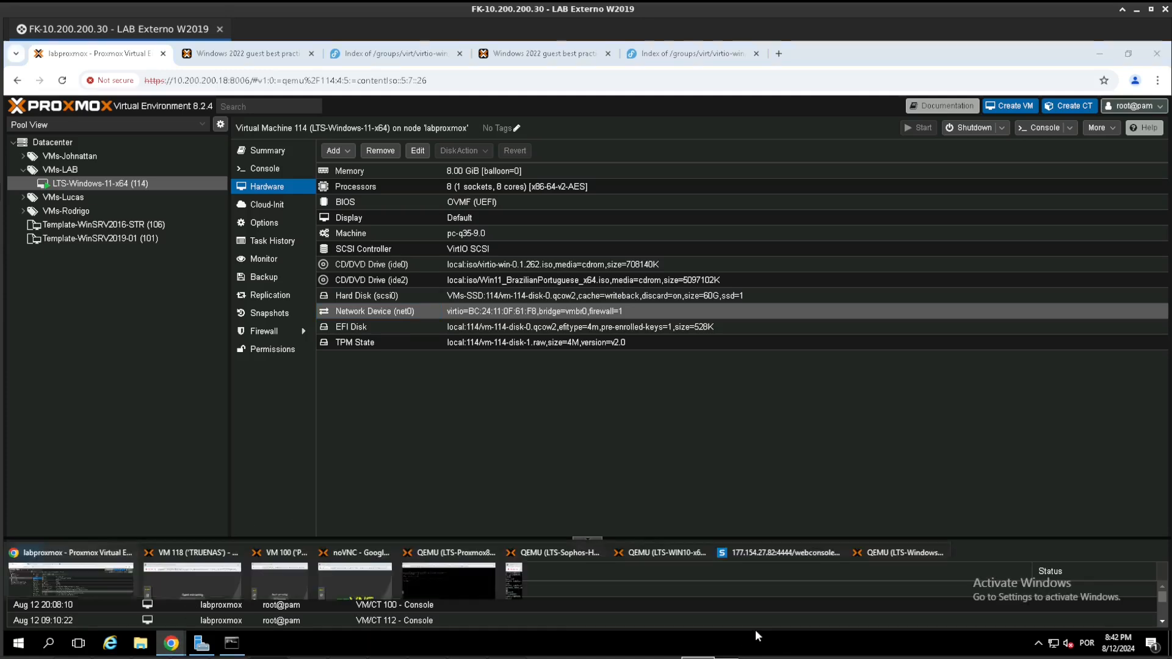
- Return to the LTS-Windows-11-x64 console, dismiss the Start menu and open Gerenciador de Dispositivos
mouse_move(171, 642)
left_click(901, 601)
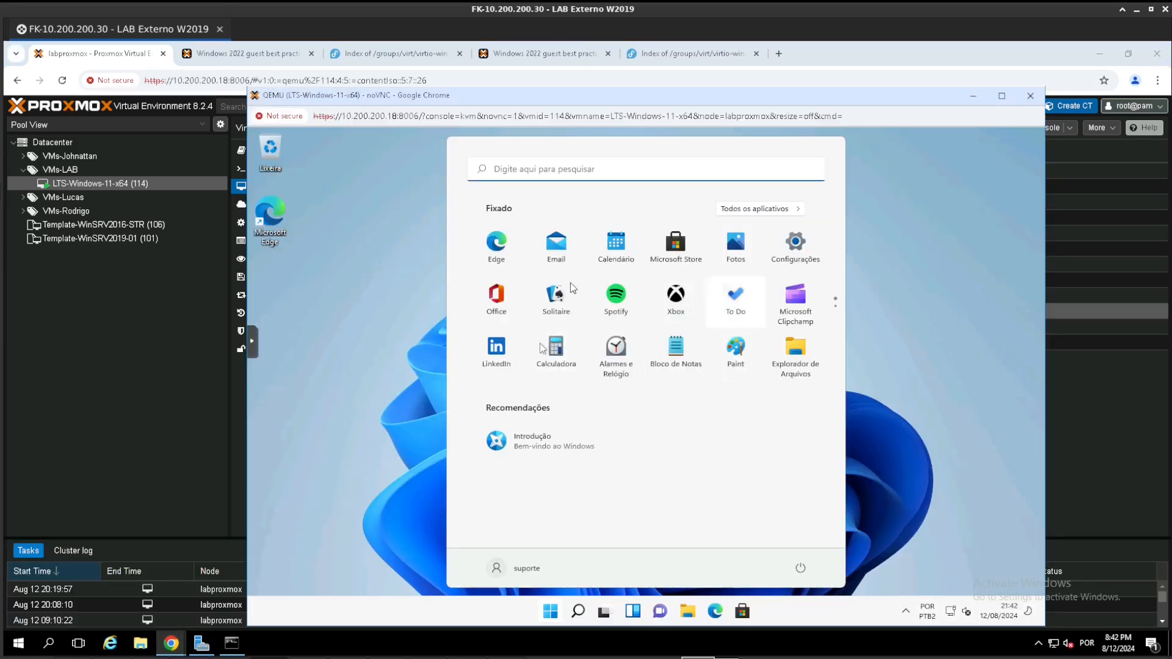
left_click(914, 382)
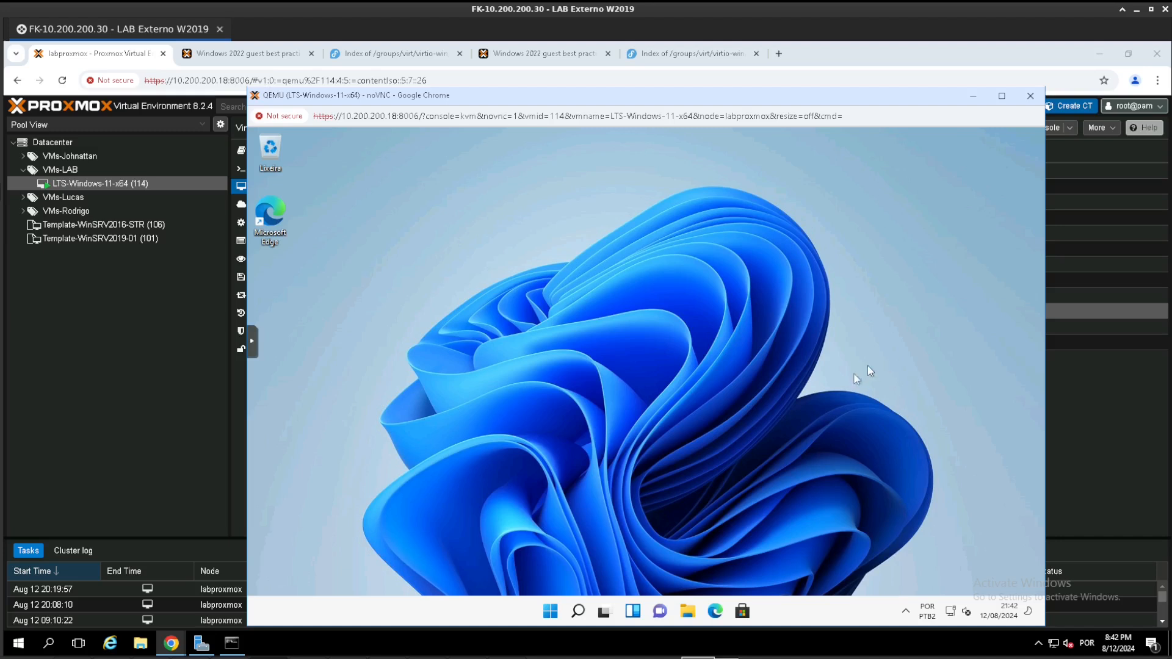
right_click(553, 610)
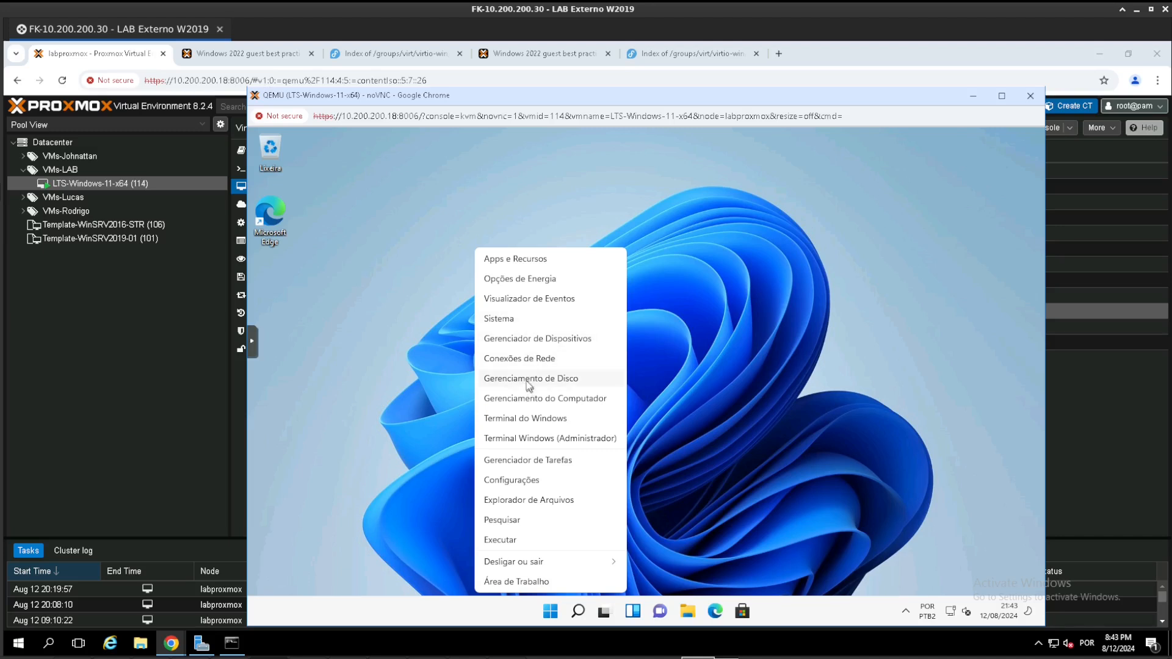
left_click(529, 344)
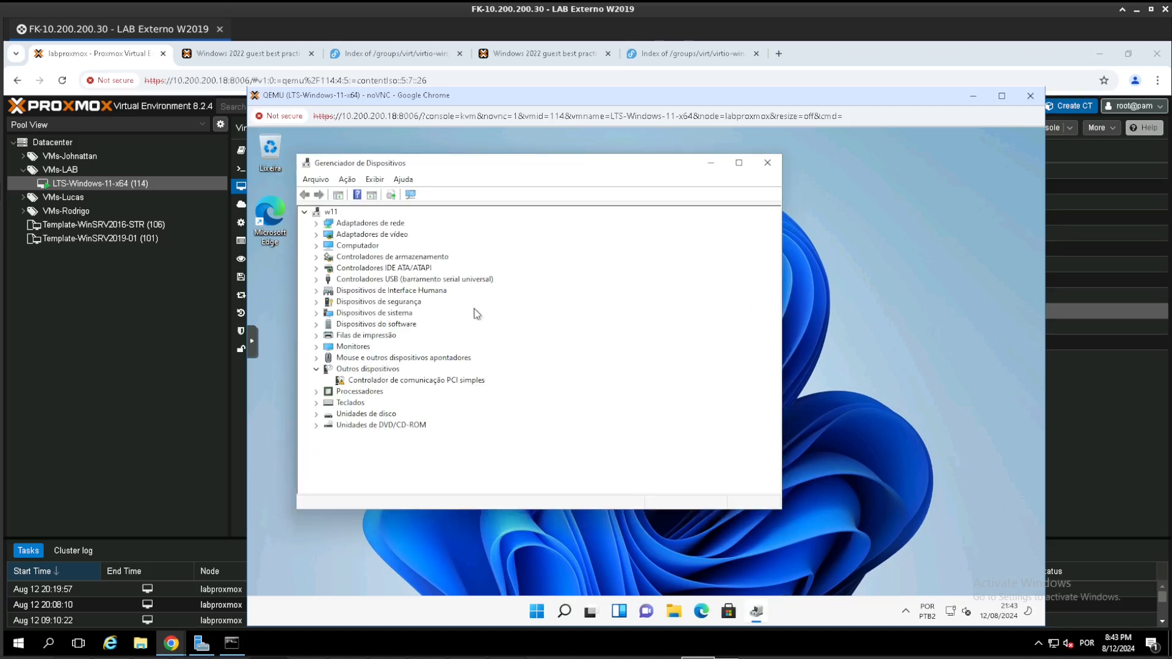
- Update the driver of Controlador de comunicação PCI simples from the virtio-win-0.1.262 drive (D:), including subfolders, and close the device manager
right_click(394, 383)
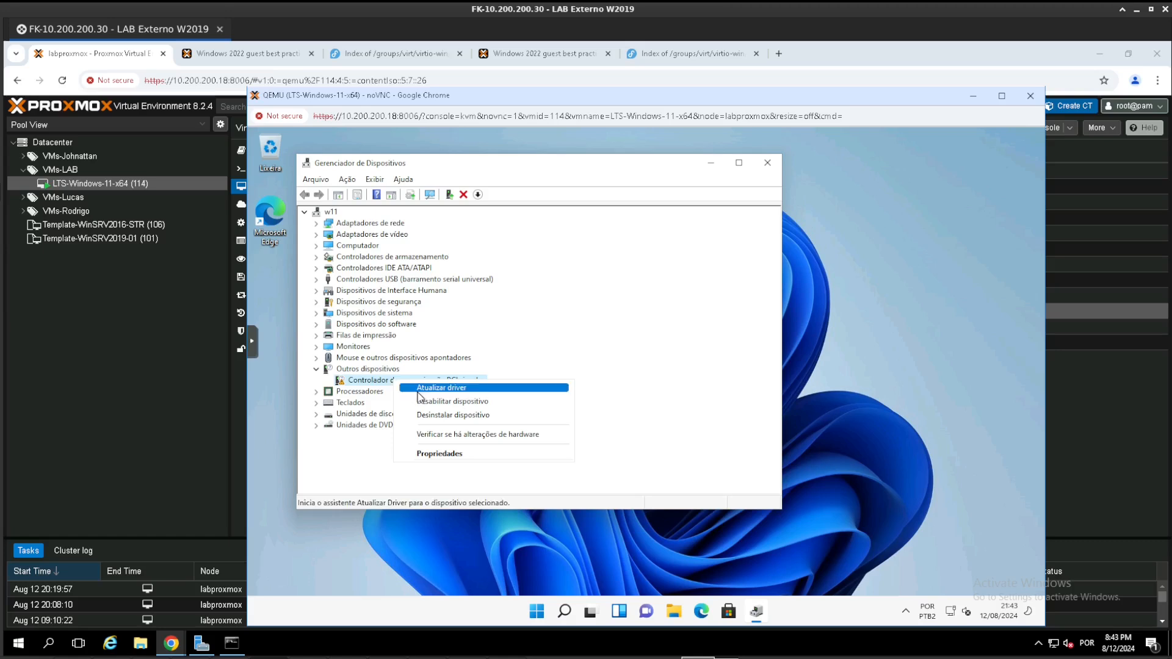
left_click(420, 389)
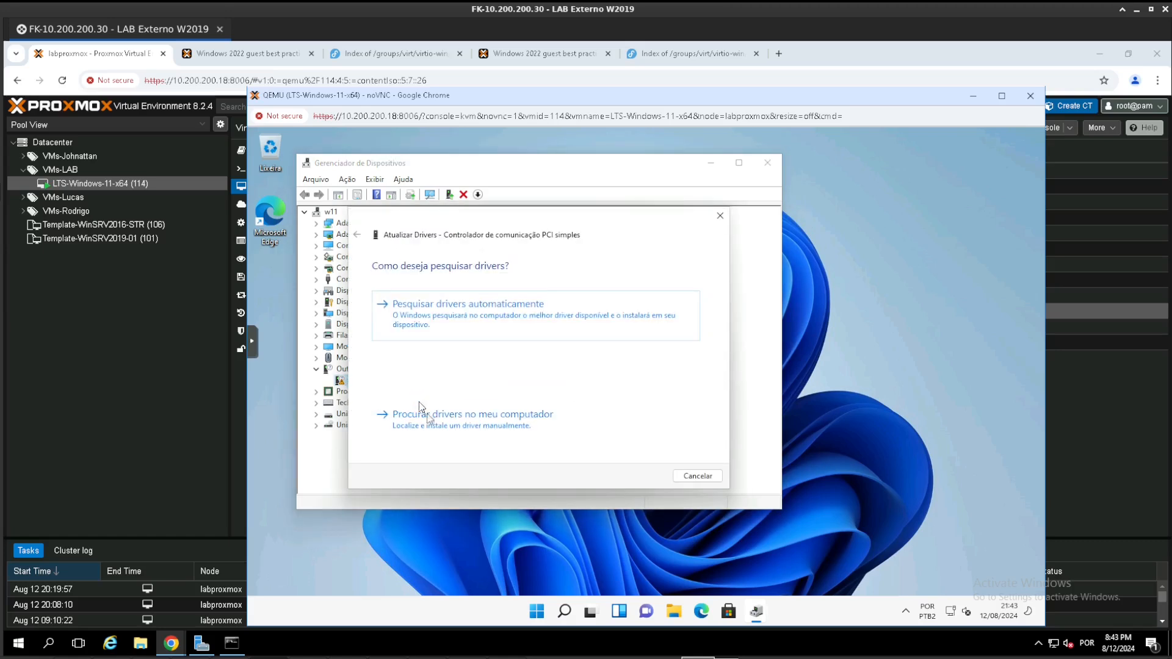
left_click(431, 421)
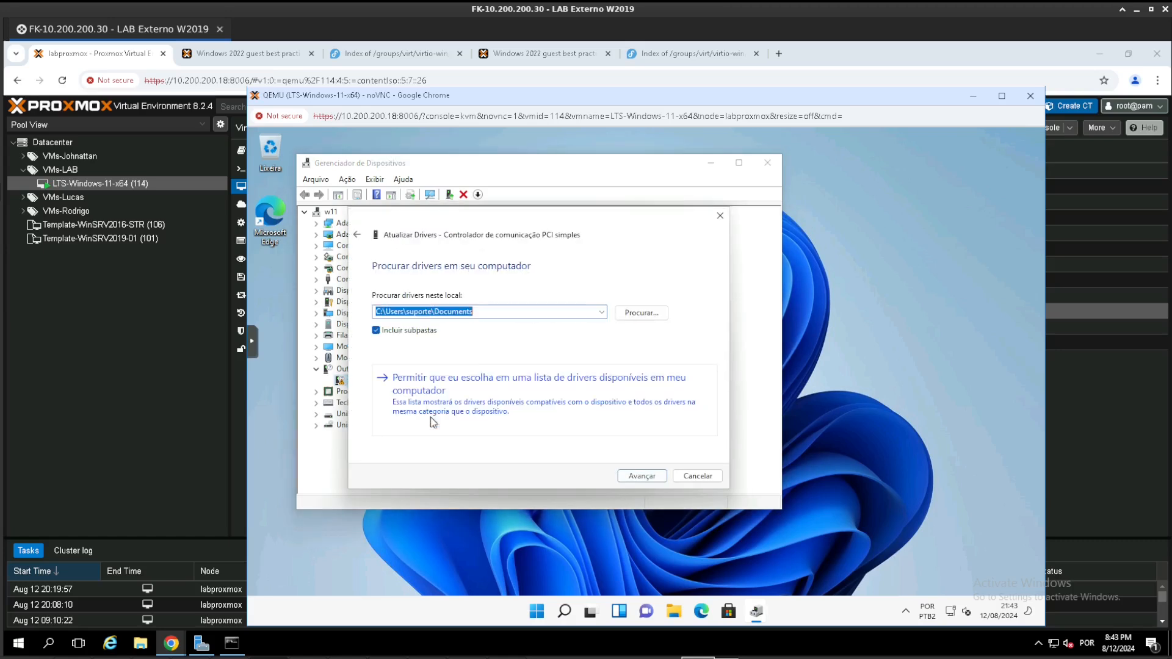
left_click(635, 312)
scroll(591, 361, "down", 4)
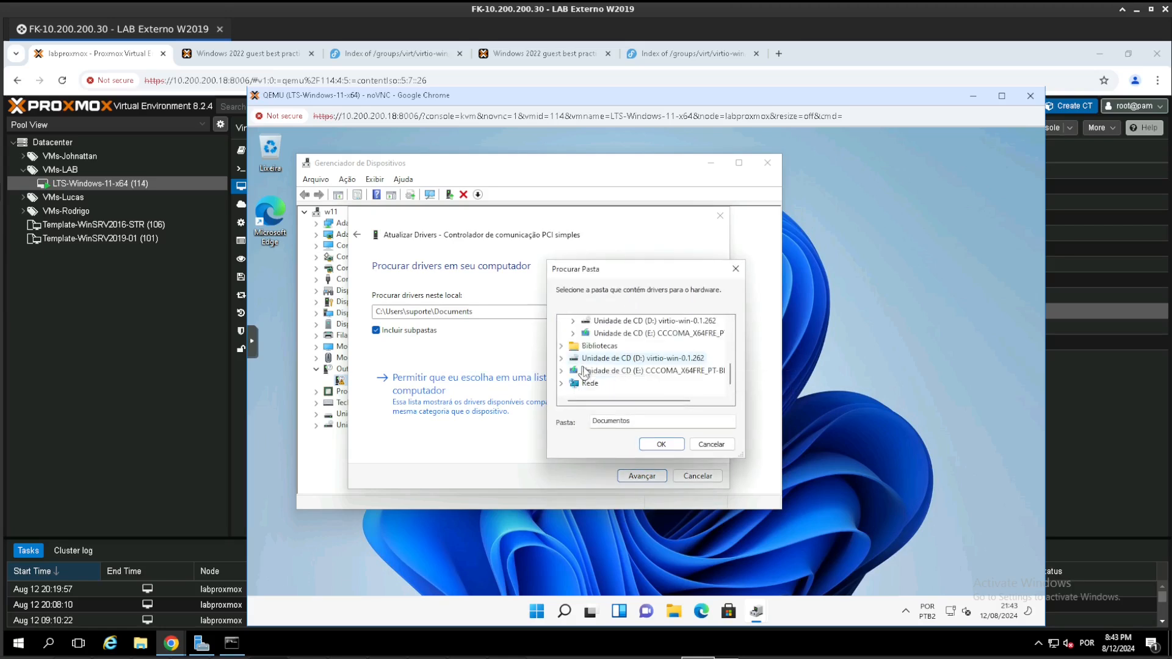
left_click(591, 362)
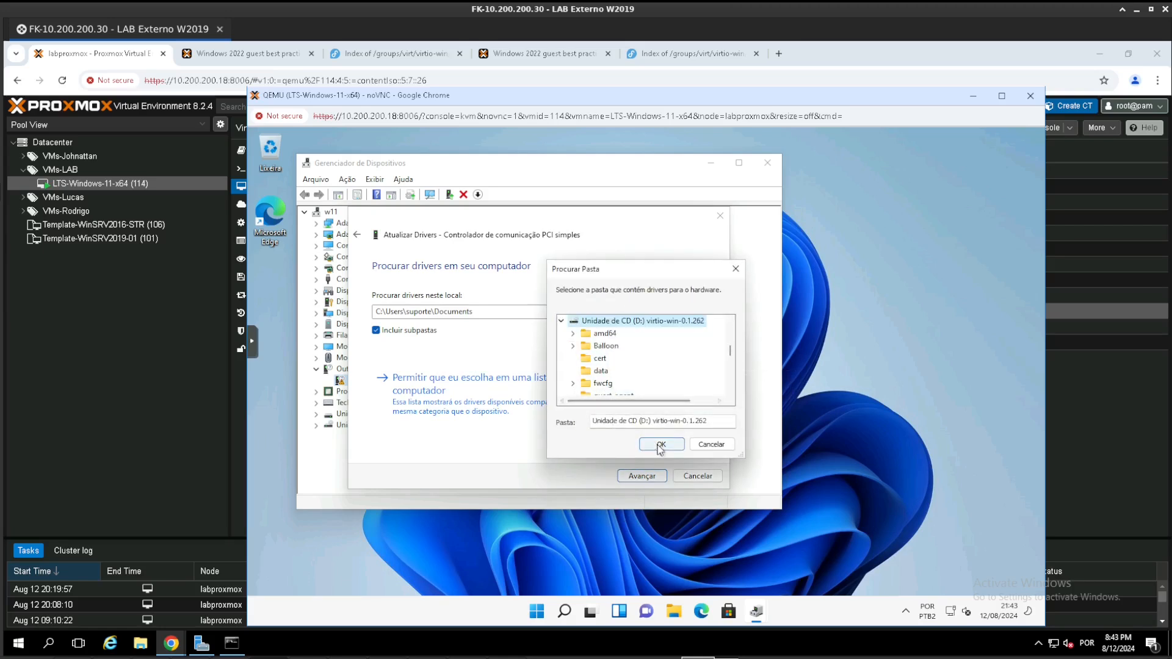
left_click(661, 444)
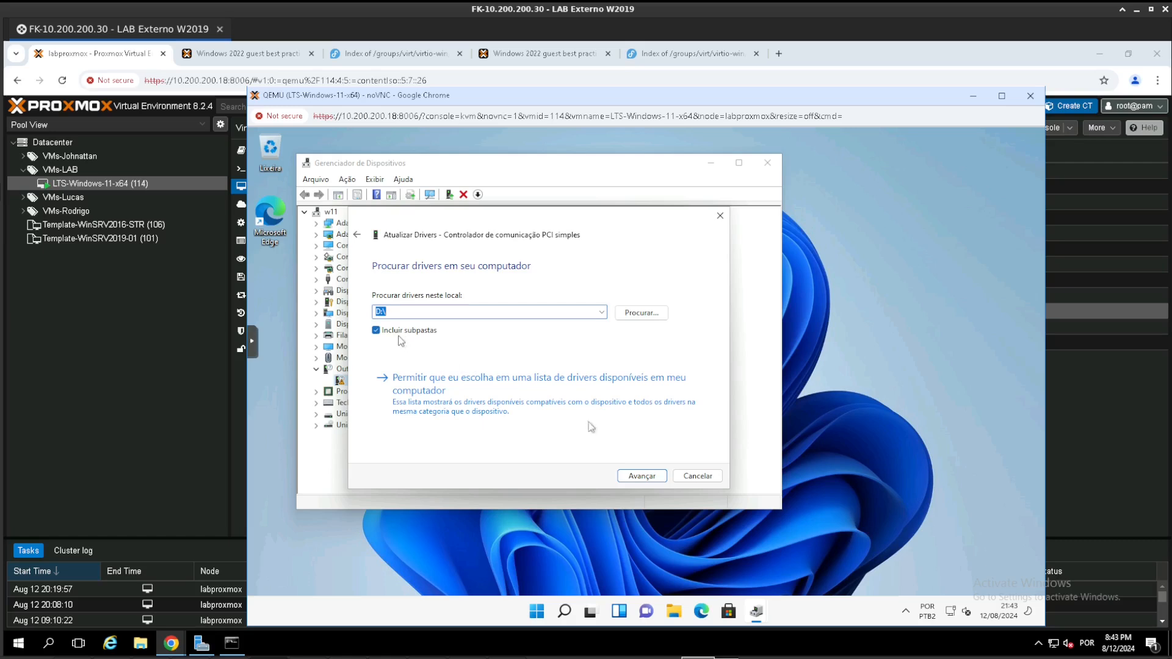
left_click(643, 476)
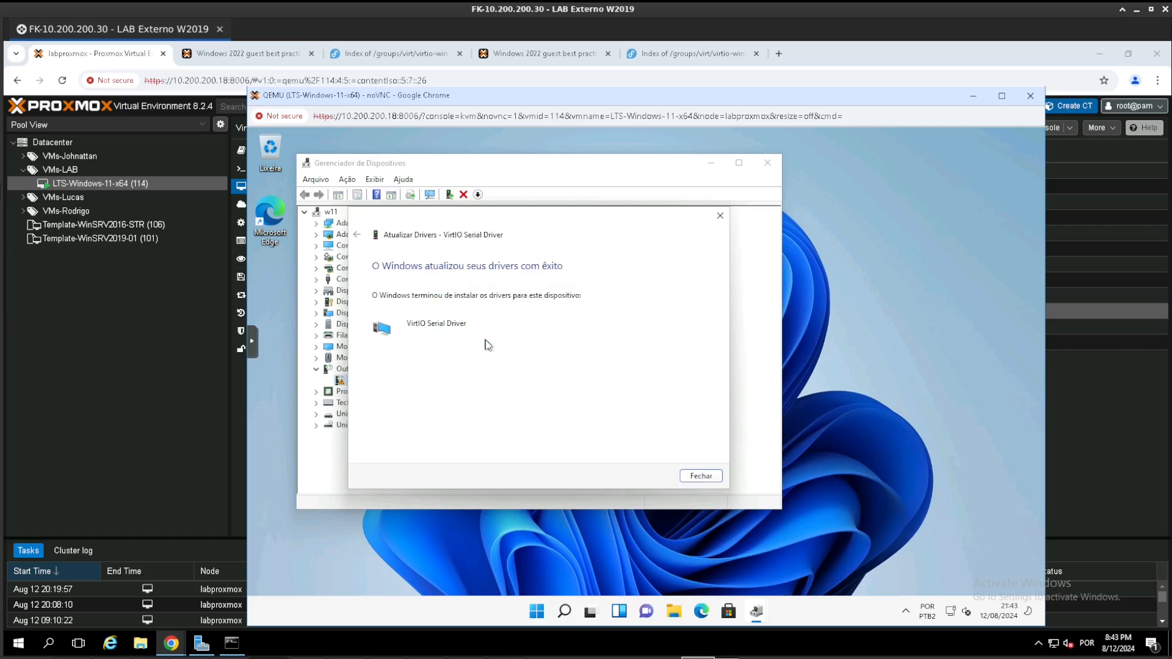
left_click(701, 476)
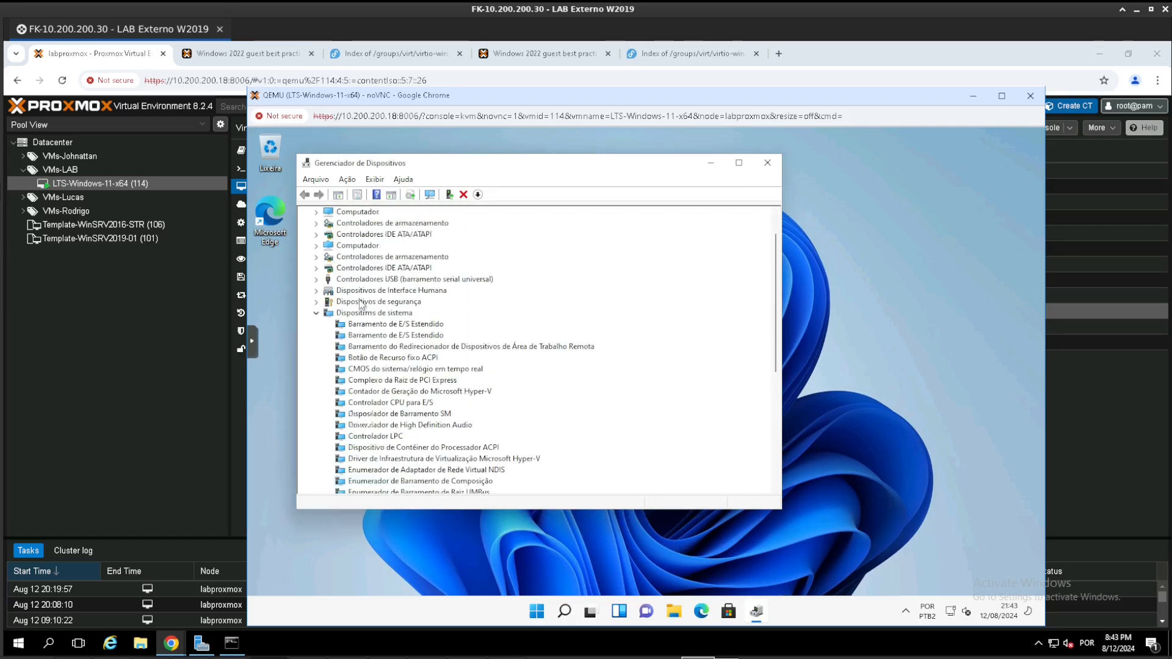
left_click(316, 313)
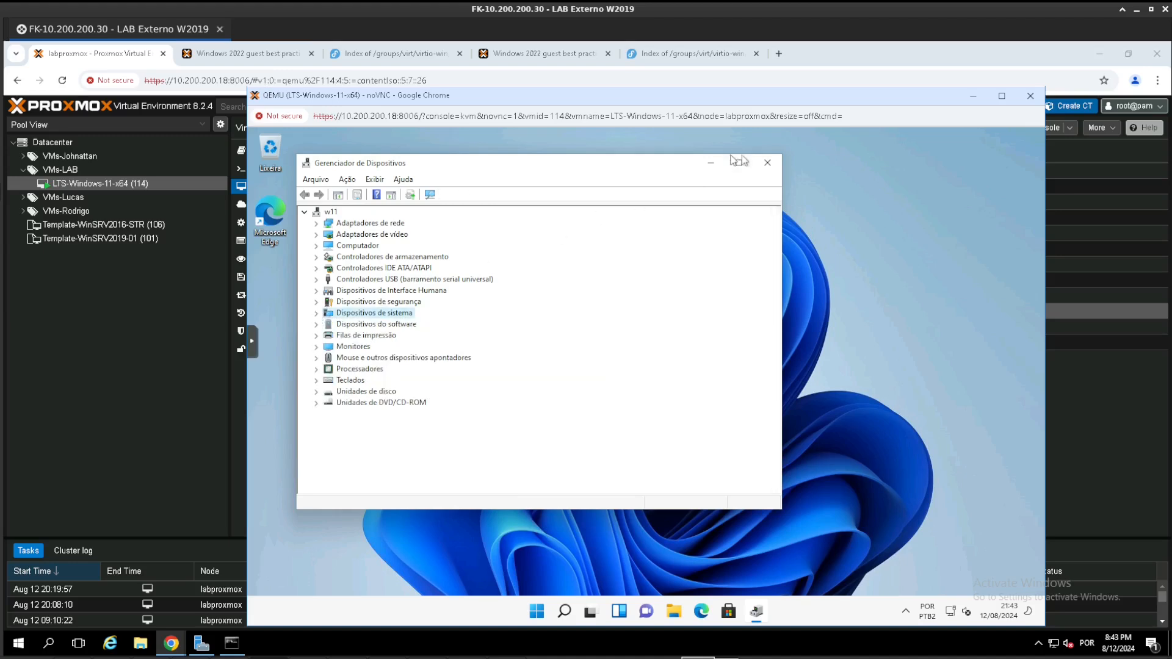
left_click(767, 163)
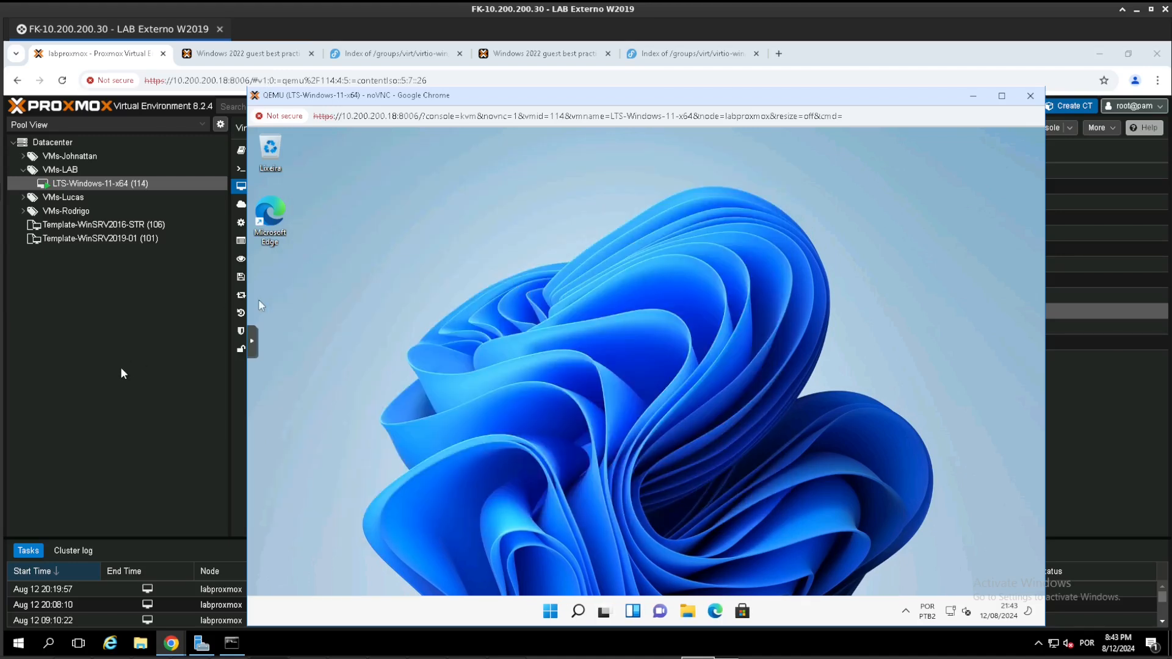
- Check the guest agent status in the Proxmox summary of LTS-Windows-11-x64
left_click(122, 373)
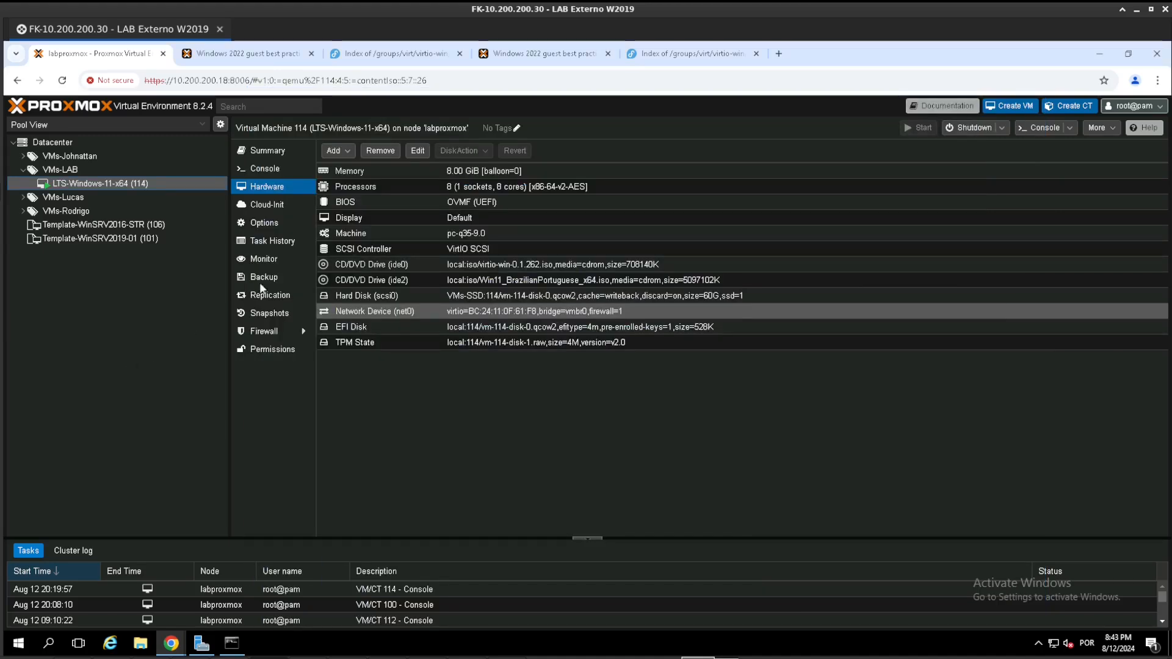
left_click(260, 153)
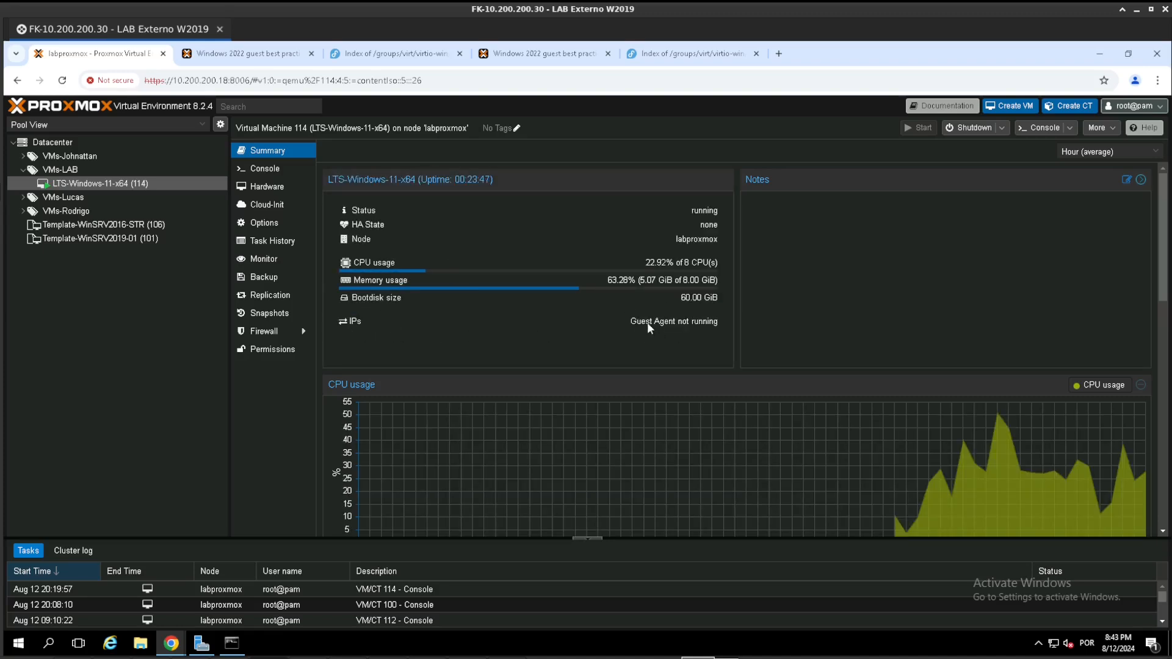
left_click_drag(631, 321, 716, 323)
- Return to the Windows 11 console and open the virtio-win-0.1.262 drive (D:) in a maximized file explorer window
mouse_move(171, 643)
left_click(899, 590)
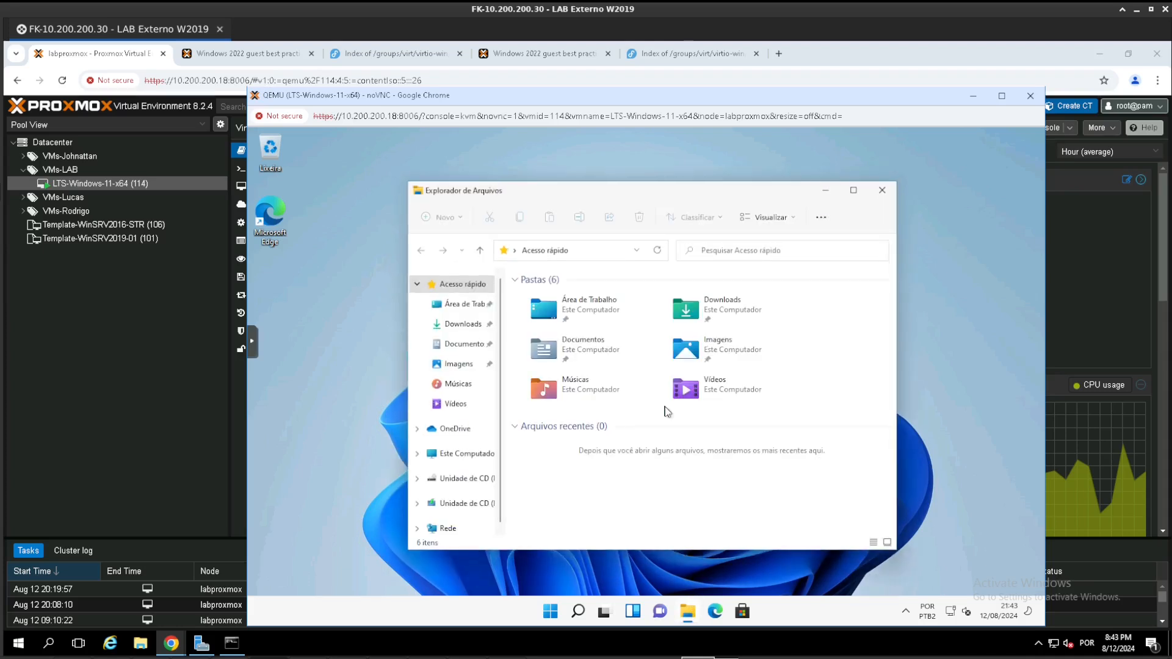
left_click(446, 479)
left_click(849, 194)
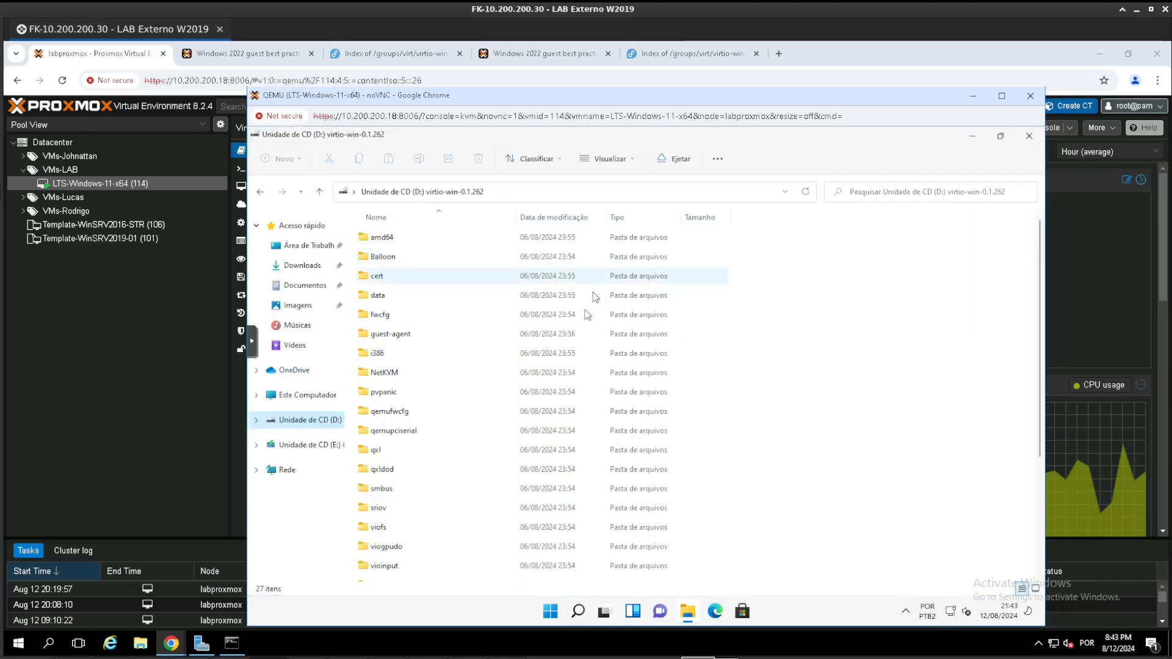
- Launch the virtio-win-gt-x64 installer from drive D: and accept its license agreement
scroll(479, 378, "down", 3)
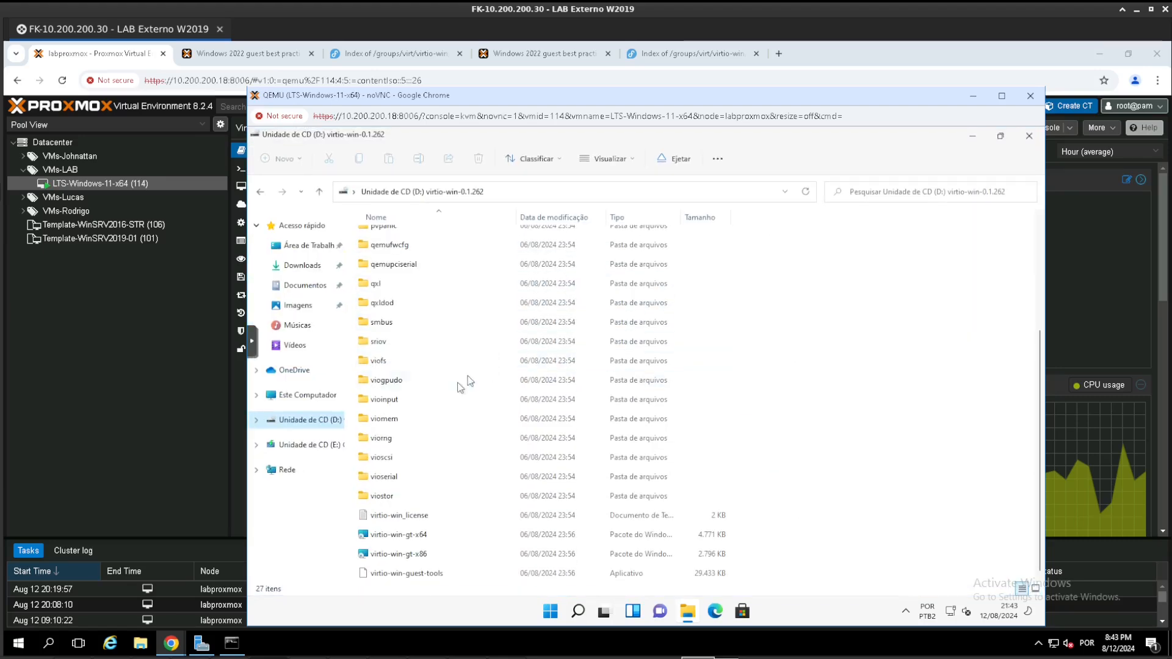
left_click(420, 536)
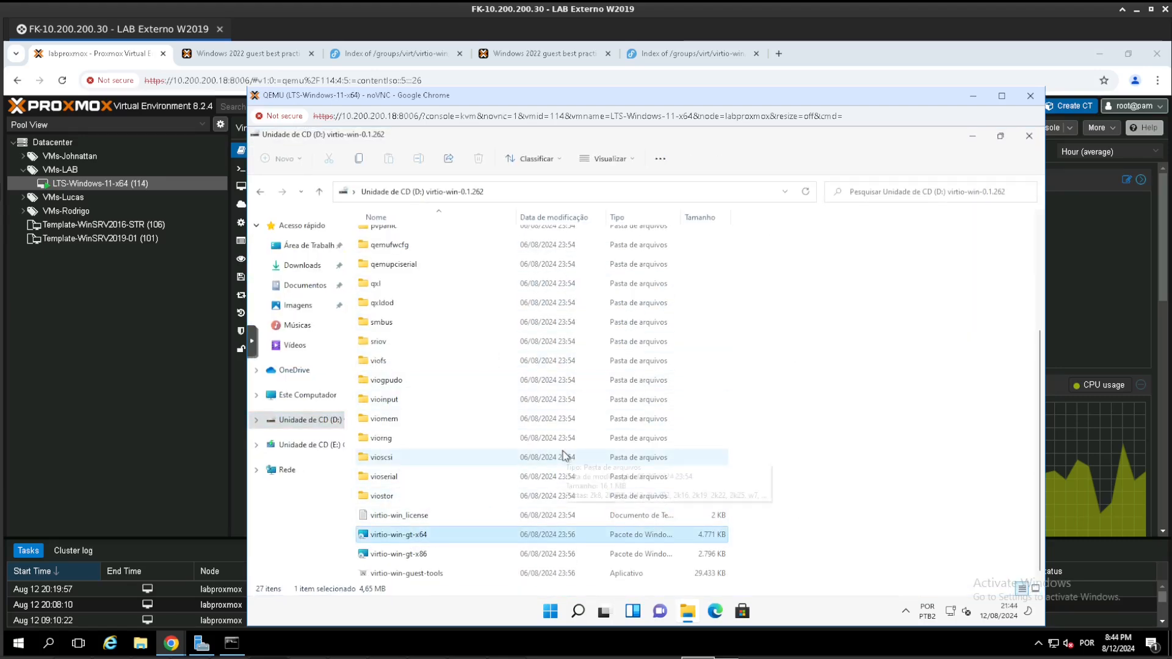
key("Return")
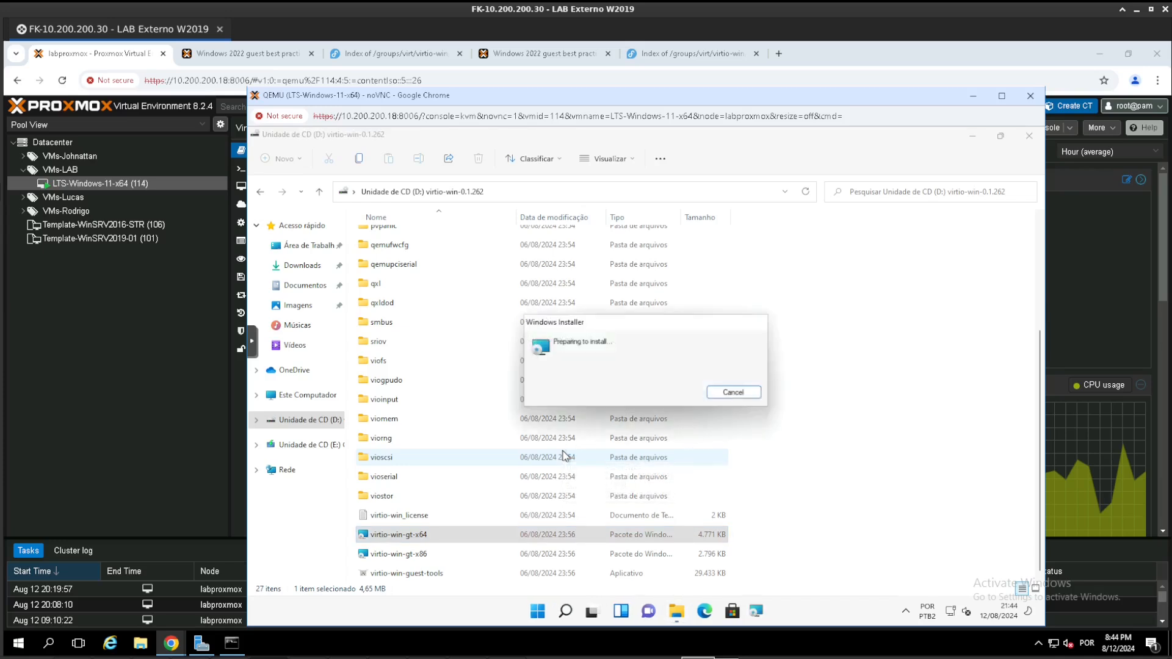
left_click(710, 465)
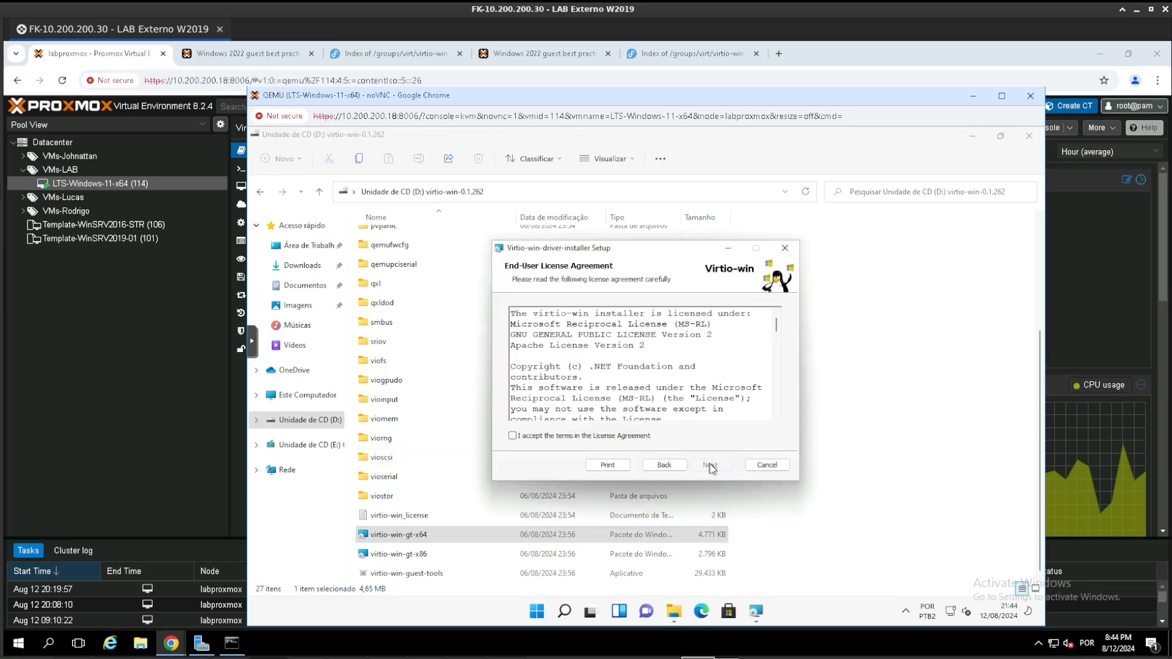
left_click(577, 437)
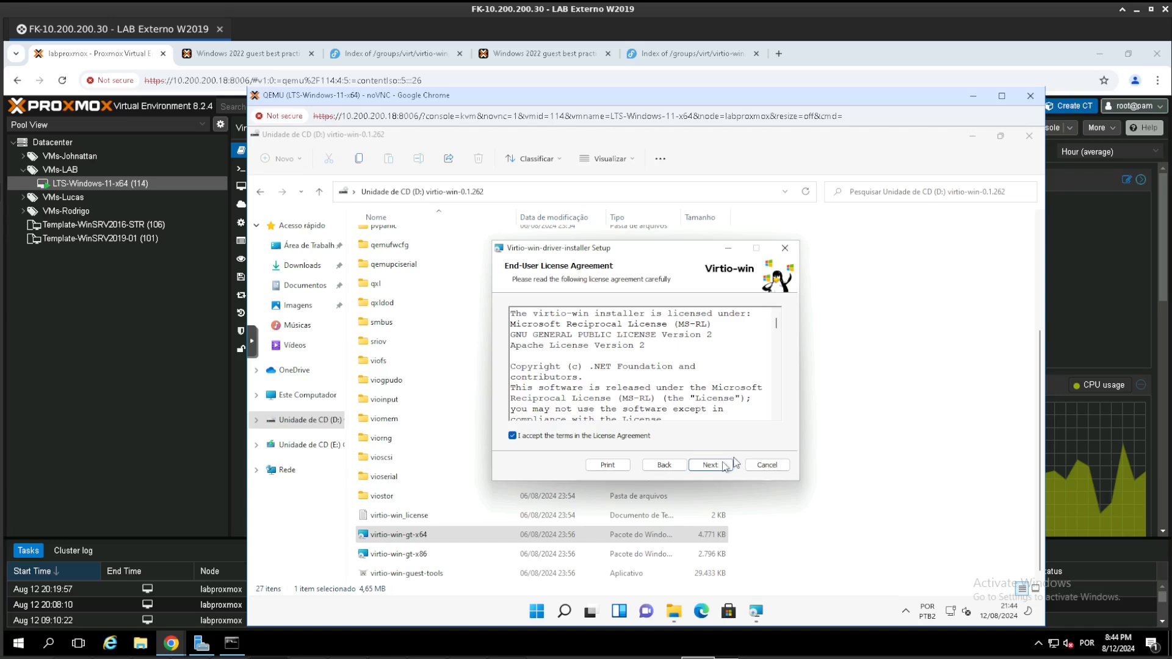
left_click(710, 465)
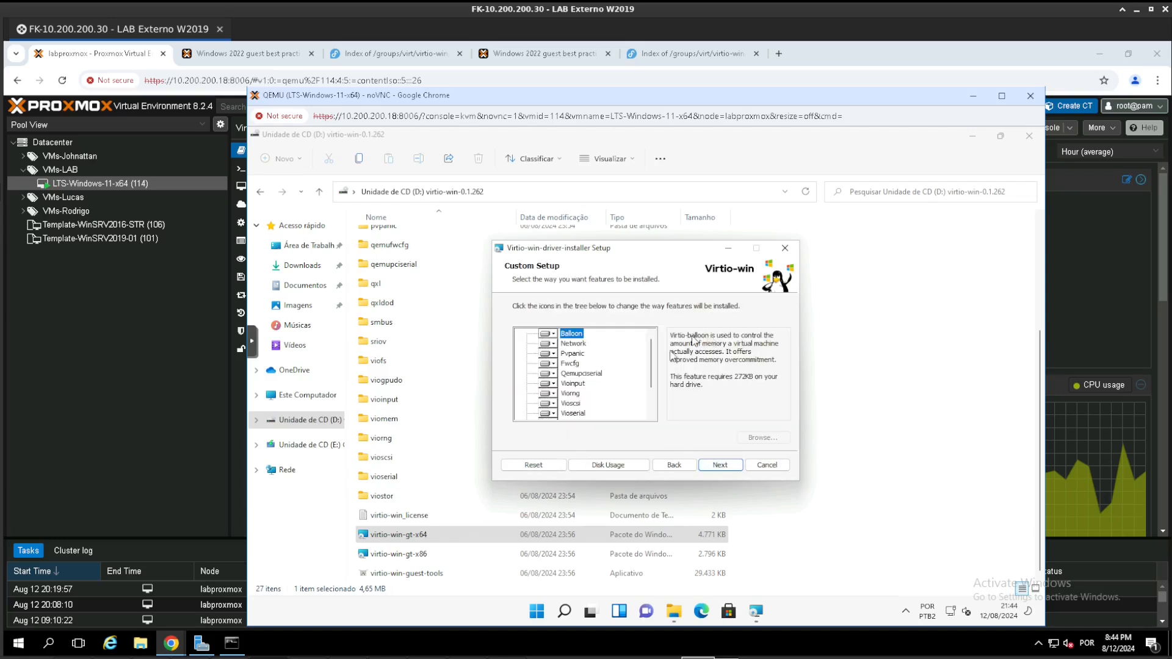
- Review the VirtIO feature list, install the default selection with administrator permission, and finish the setup wizard
left_click_drag(652, 377, 651, 432)
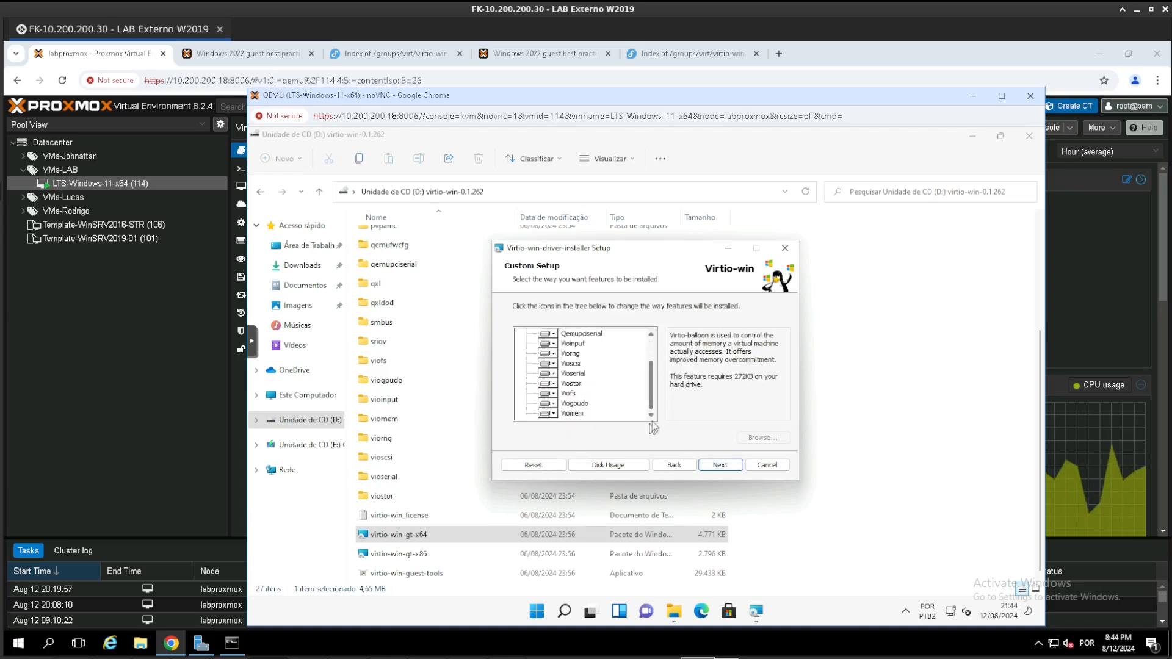
left_click(717, 466)
left_click(714, 467)
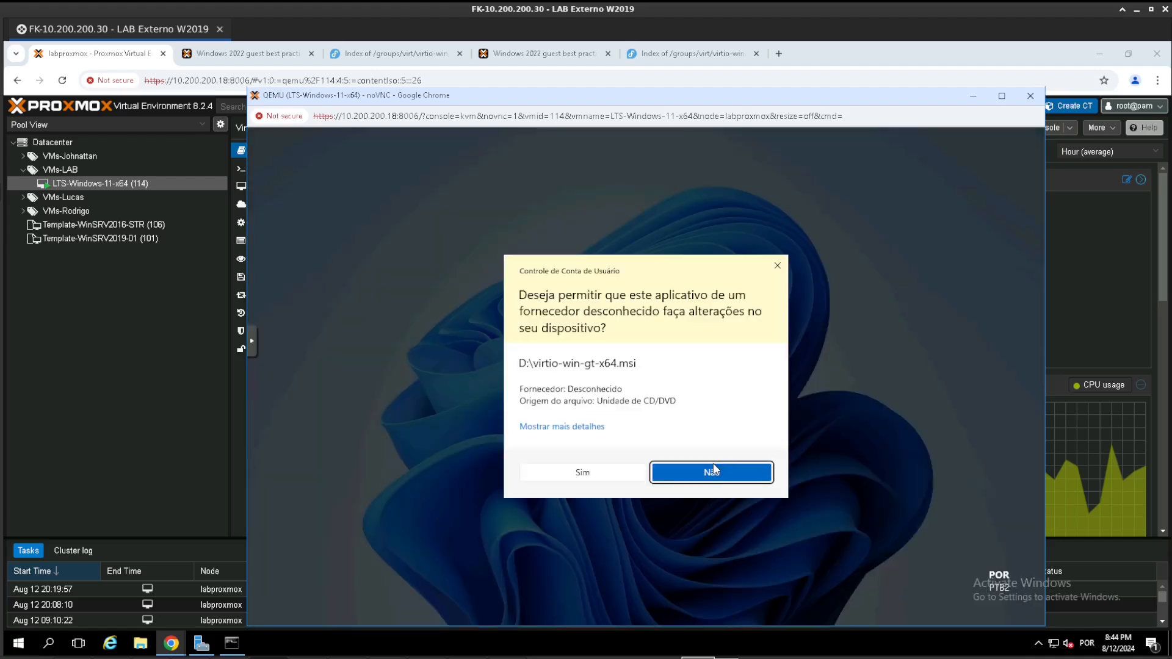
left_click(586, 473)
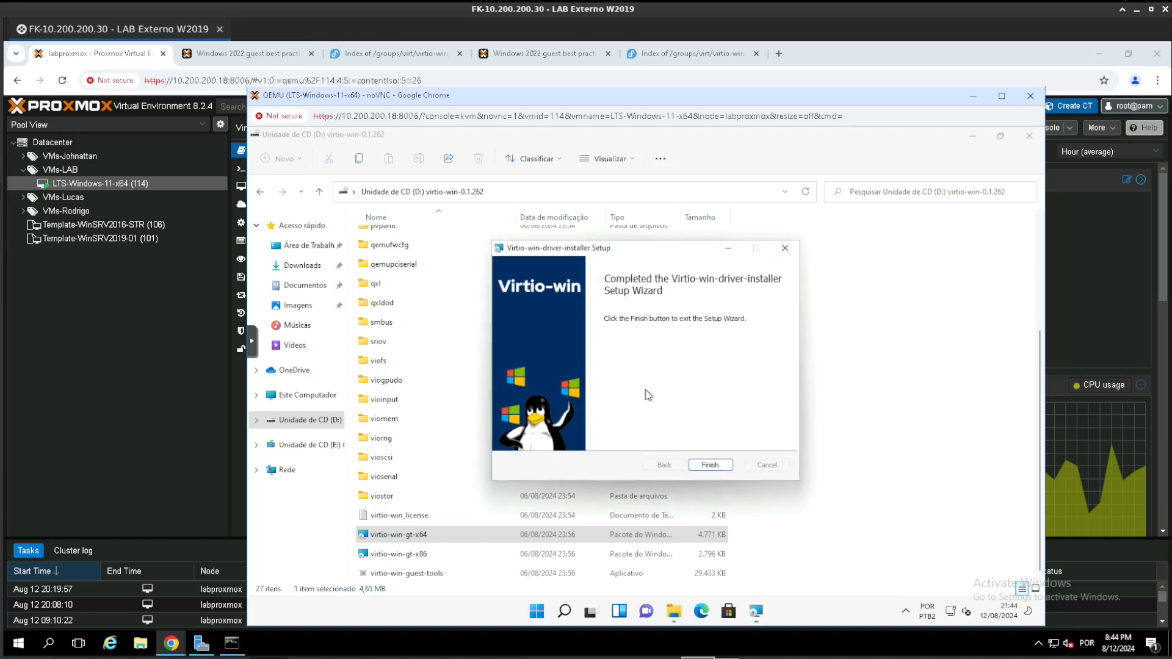
left_click(710, 464)
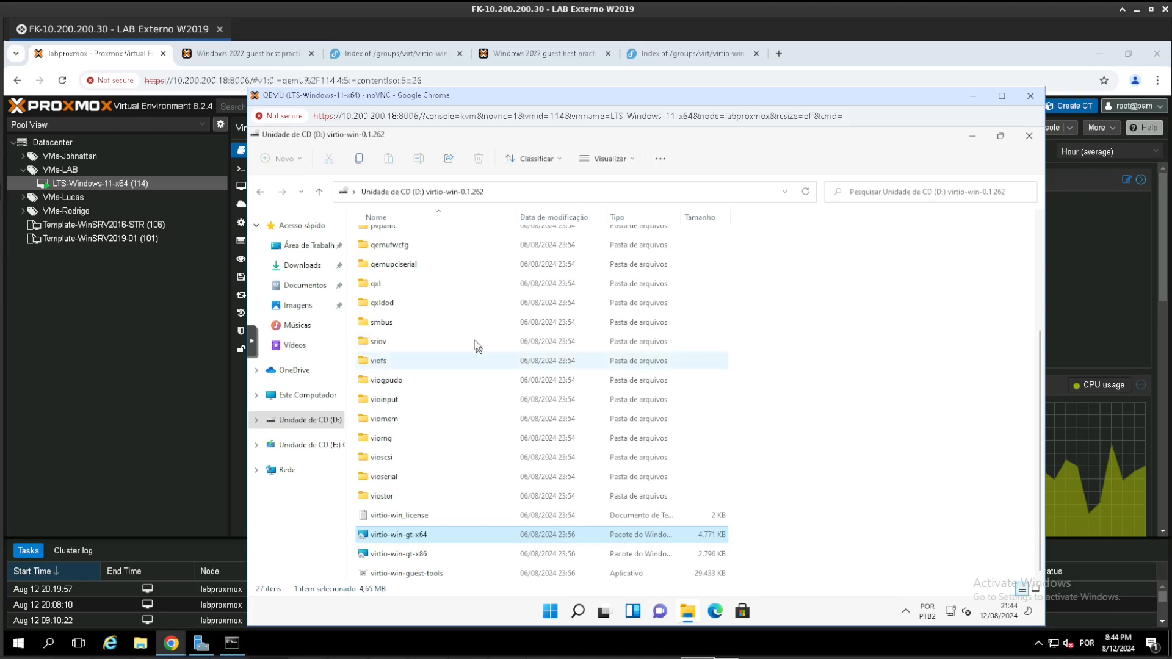
- Locate the guest-agent folder on the virtio-win drive and recheck the virtual machine's guest agent status in Proxmox
scroll(476, 341, "up", 3)
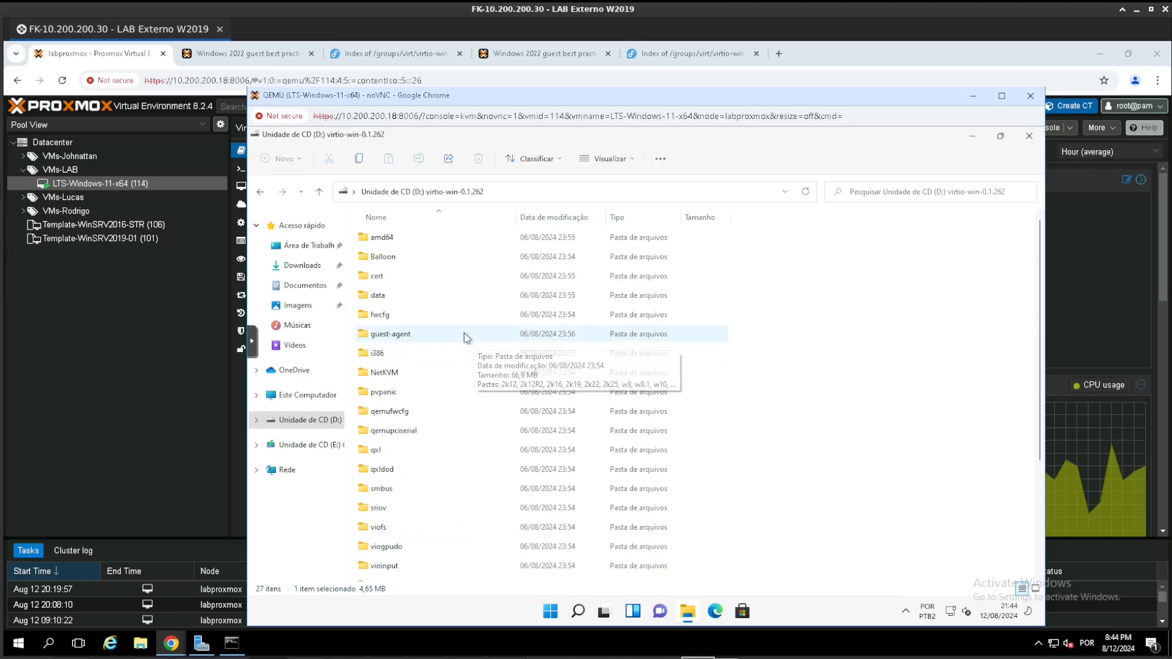
left_click(397, 336)
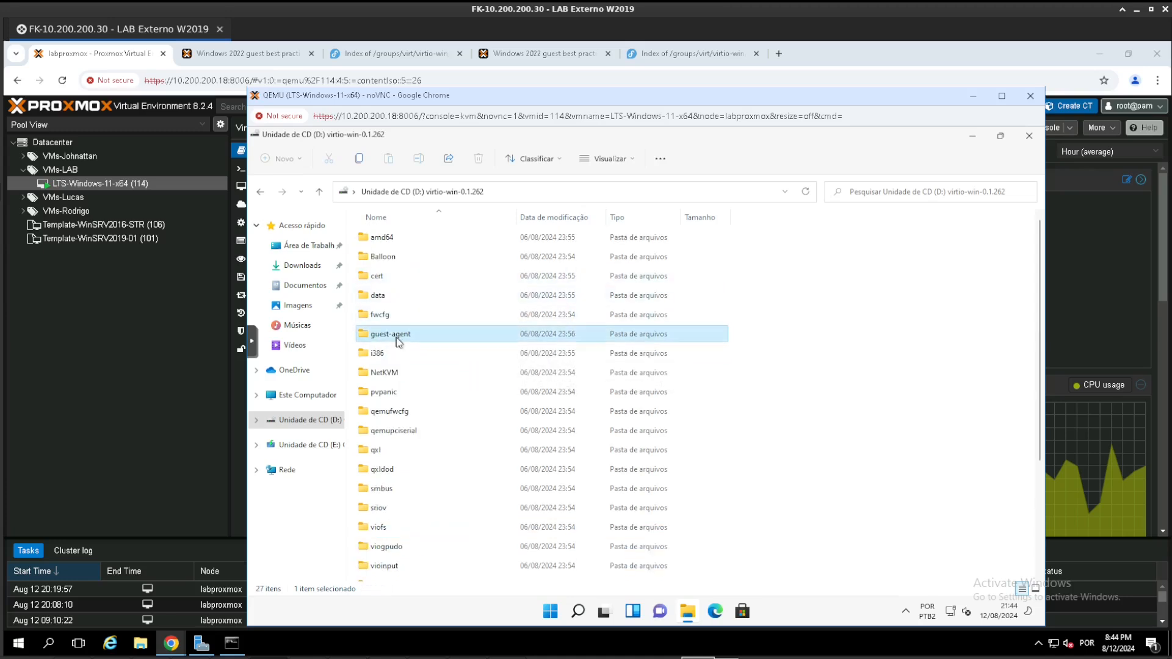
left_click(122, 340)
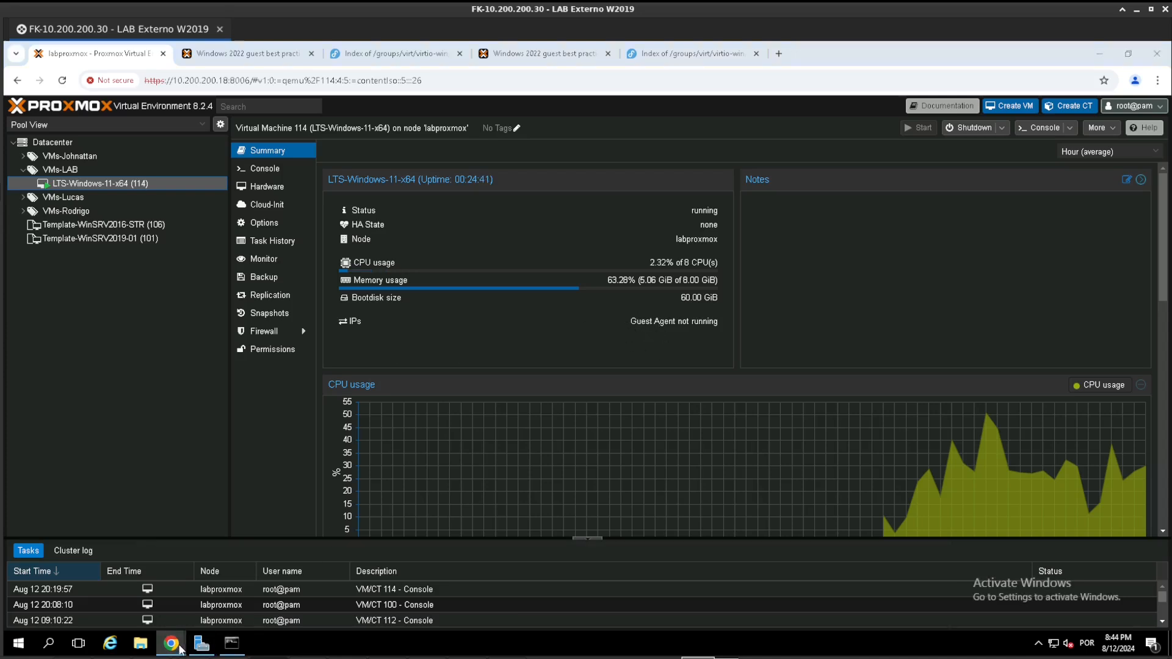
- Install the QEMU guest agent from qemu-ga-x86_64 with administrator permission and recheck the agent status in Proxmox
mouse_move(172, 643)
left_click(896, 607)
double_click(419, 256)
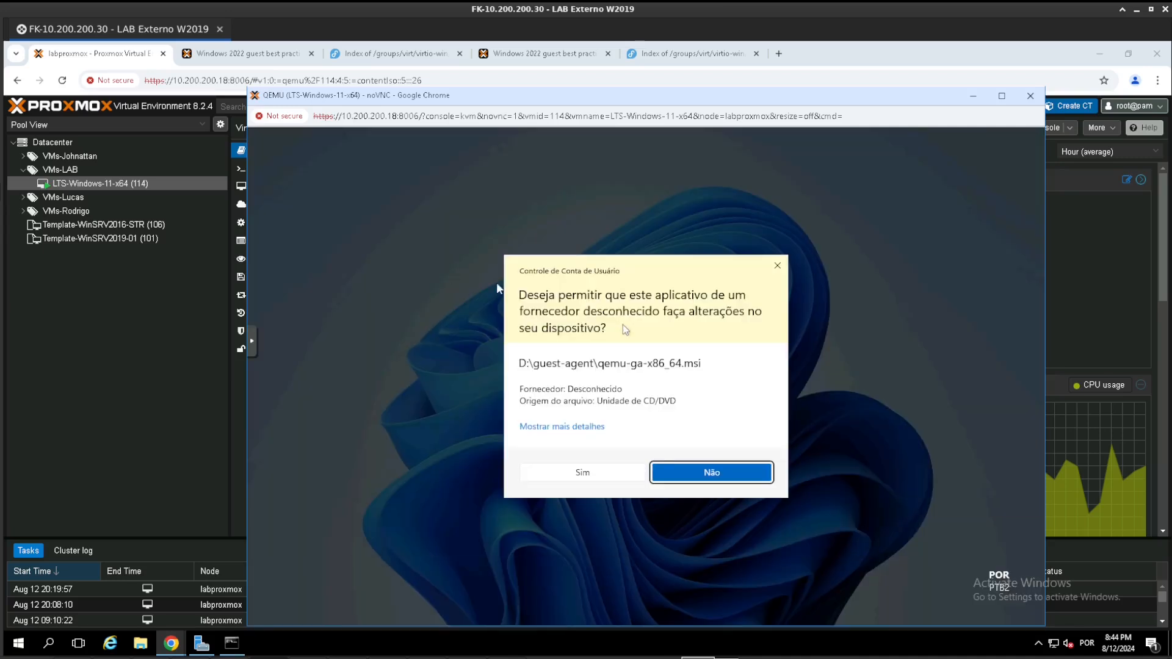
left_click(583, 473)
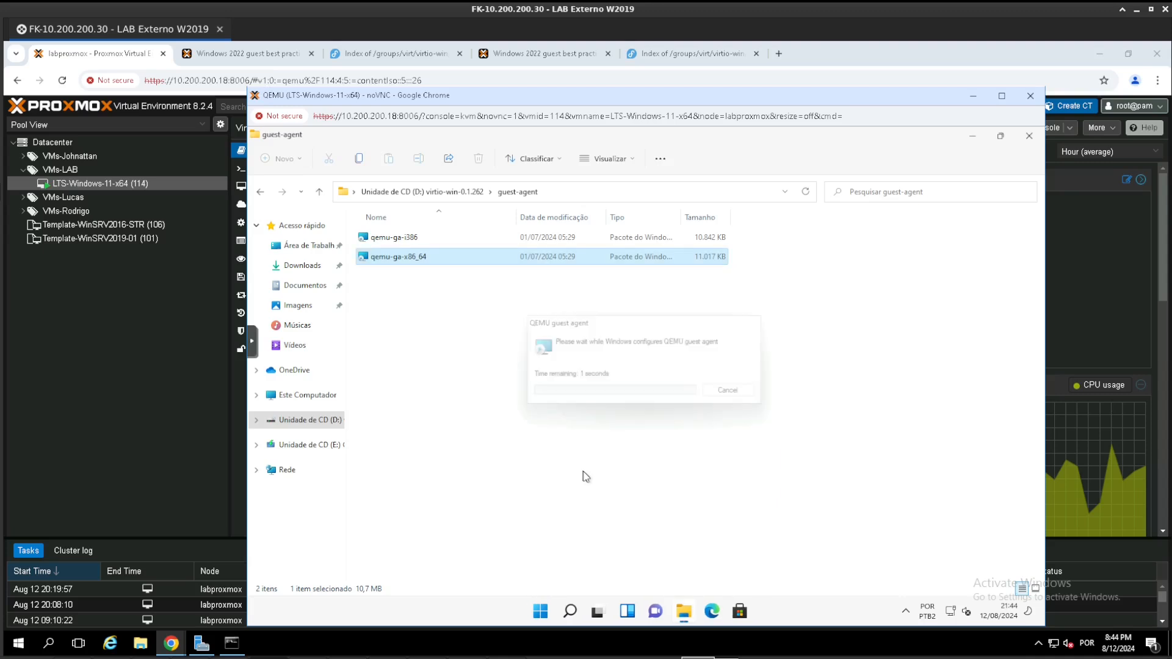
left_click(146, 375)
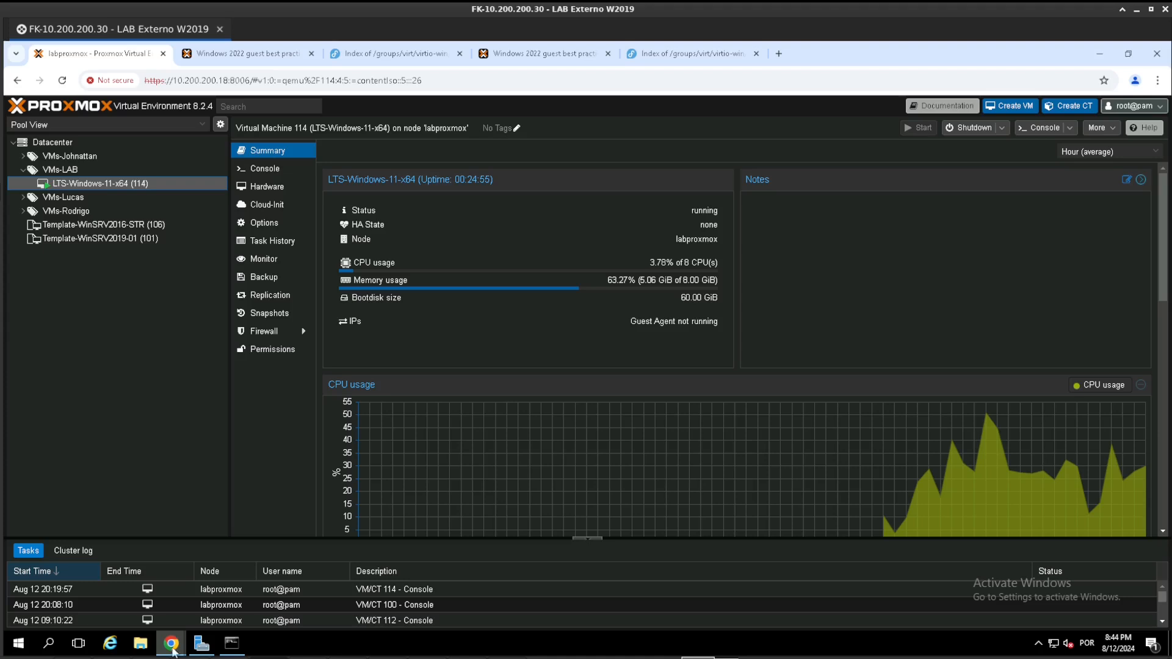
- Examine the Balloon driver files for w11 amd64 on the virtio-win drive, and minimize the file explorer
mouse_move(171, 642)
left_click(904, 580)
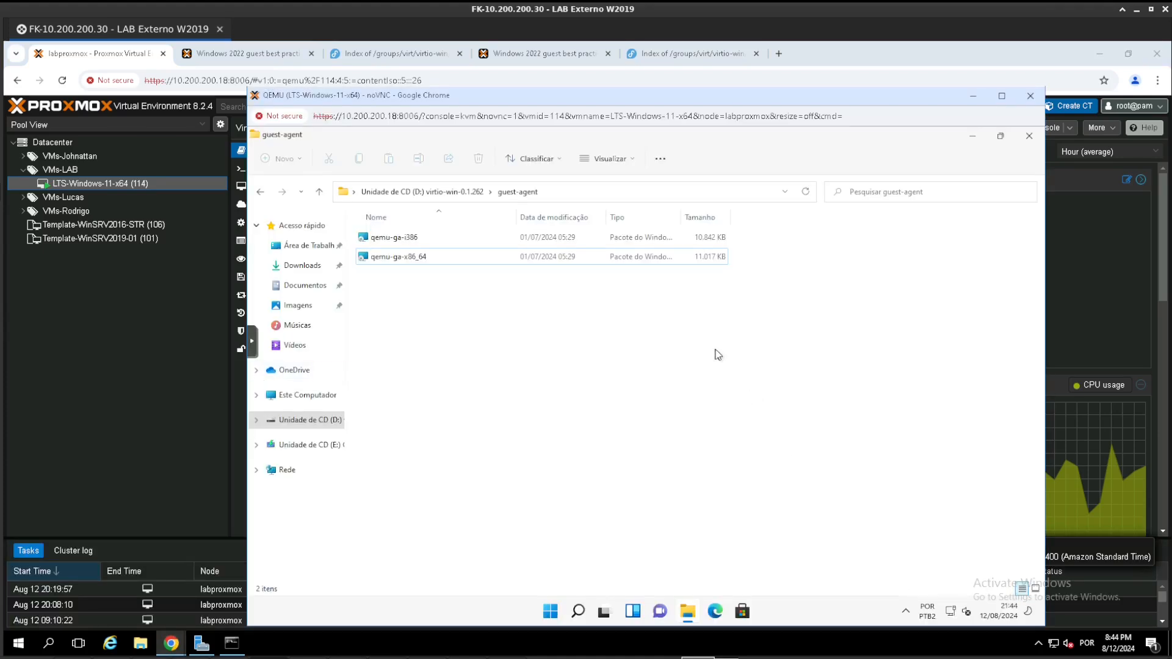
left_click(262, 191)
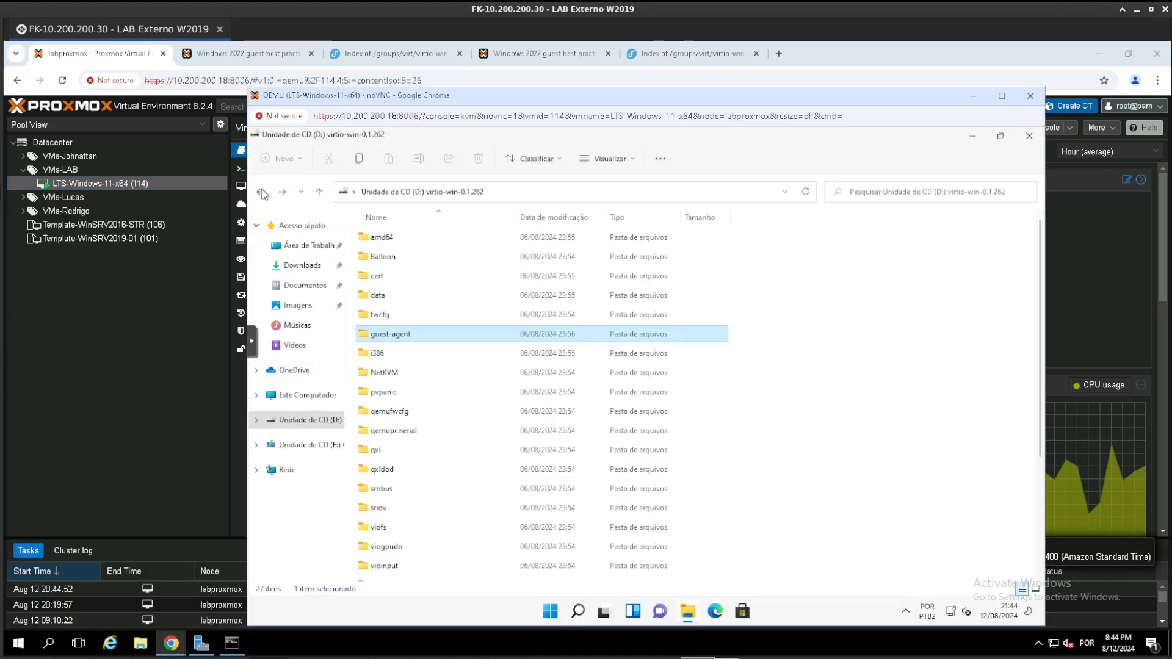
double_click(398, 261)
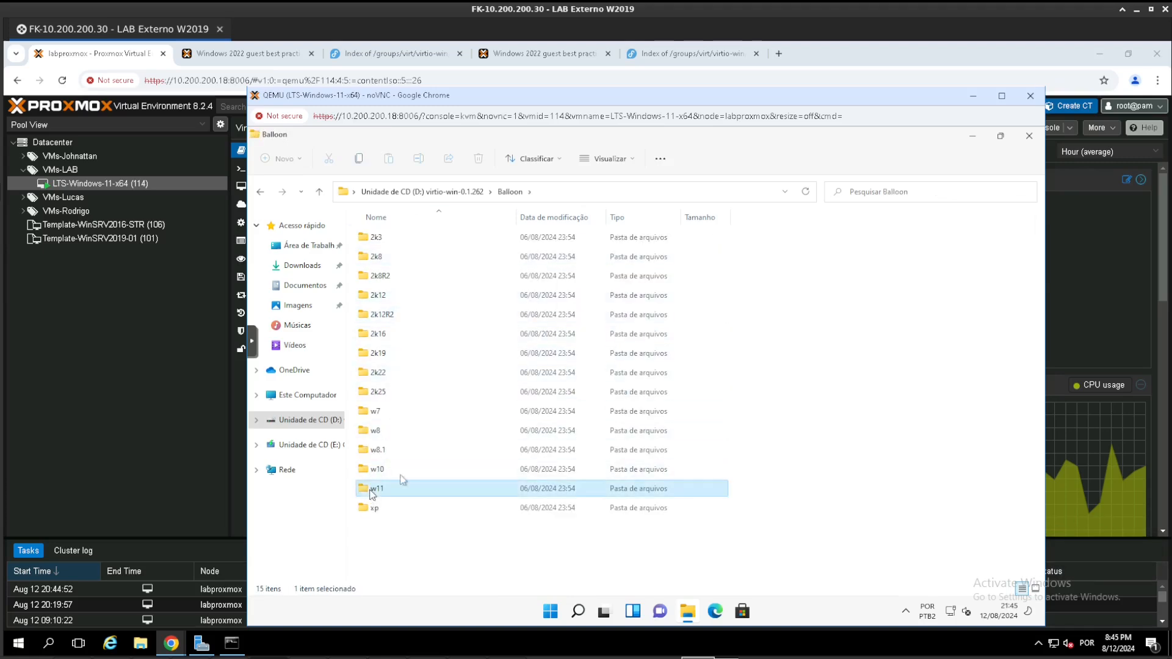
double_click(374, 490)
double_click(382, 238)
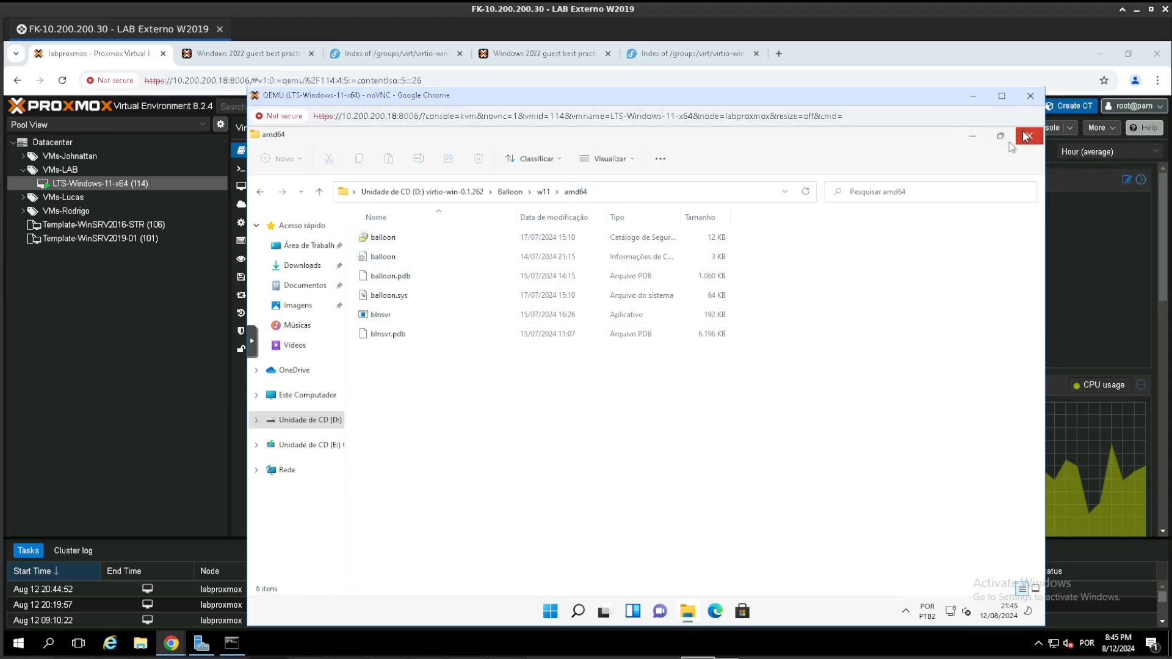
left_click(968, 136)
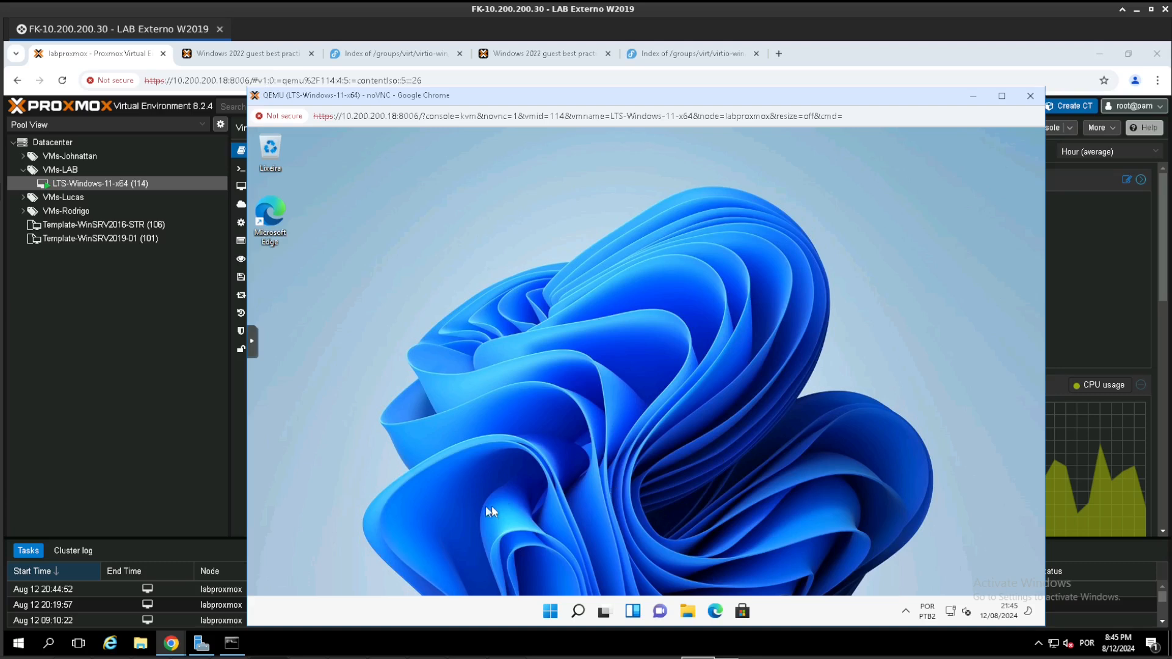
- Launch c:\windows\system32\Sysprep\sysprep.exe from the Run dialog in the Windows 11 guest
right_click(551, 613)
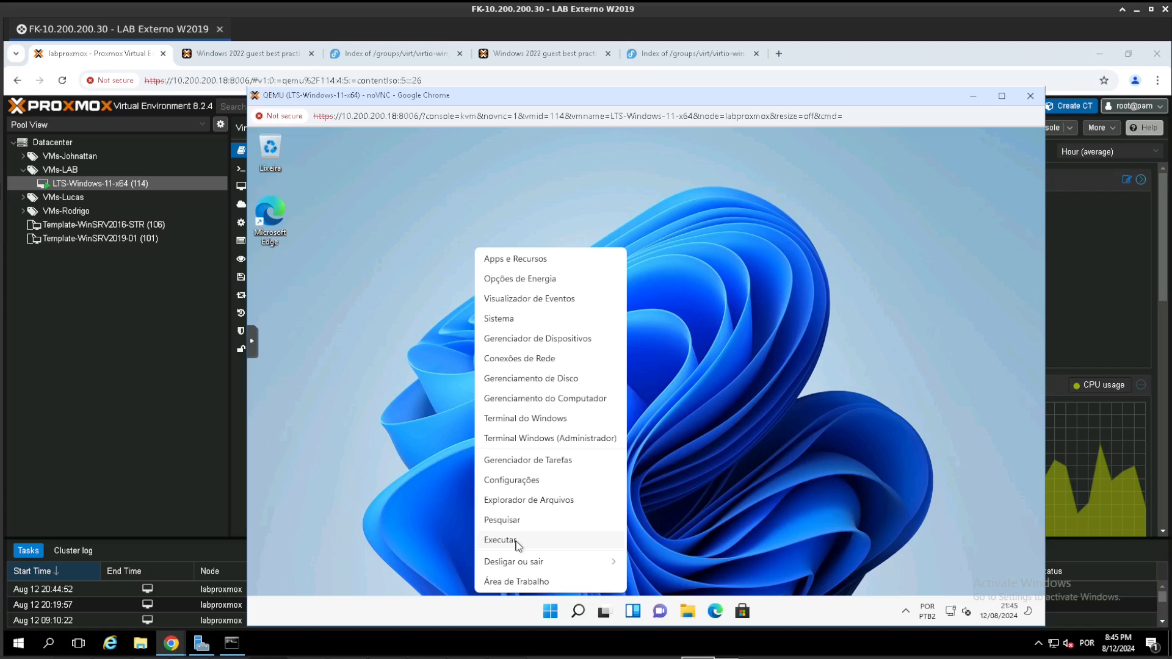
left_click(517, 543)
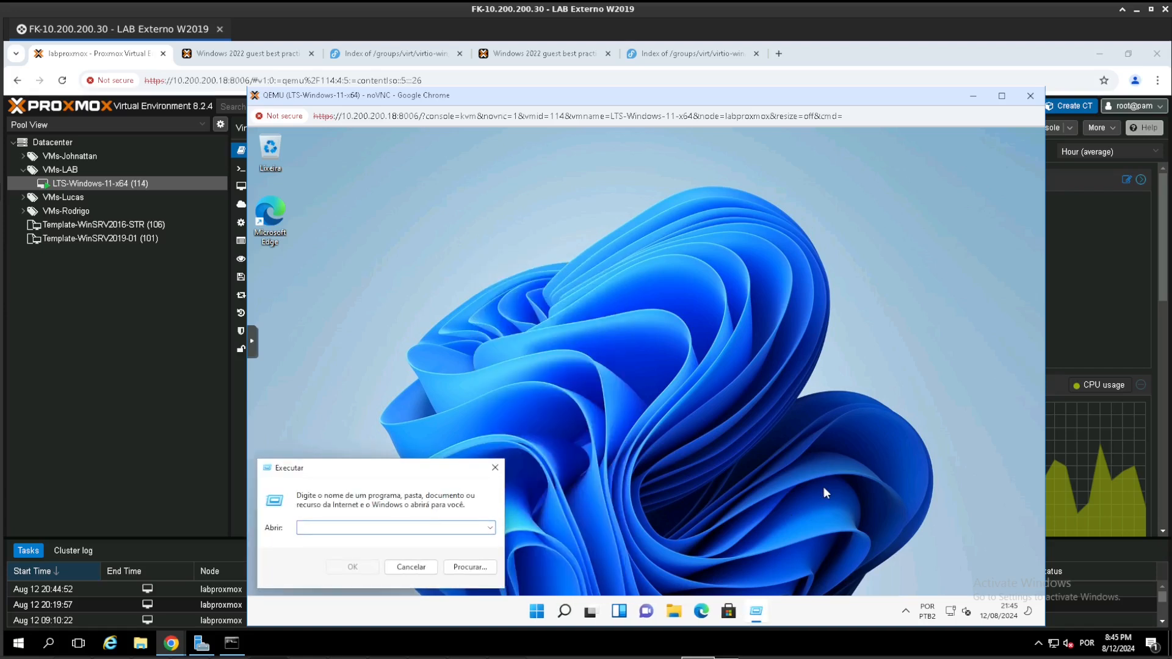
type("c:\\windows\\system")
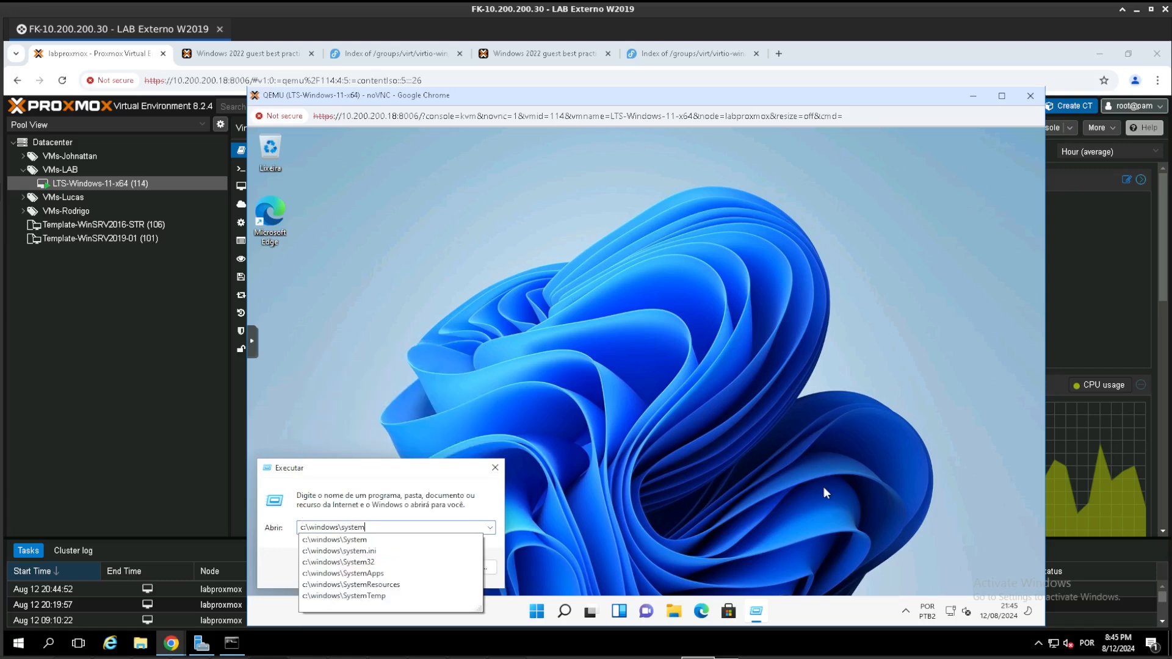
type("32\\")
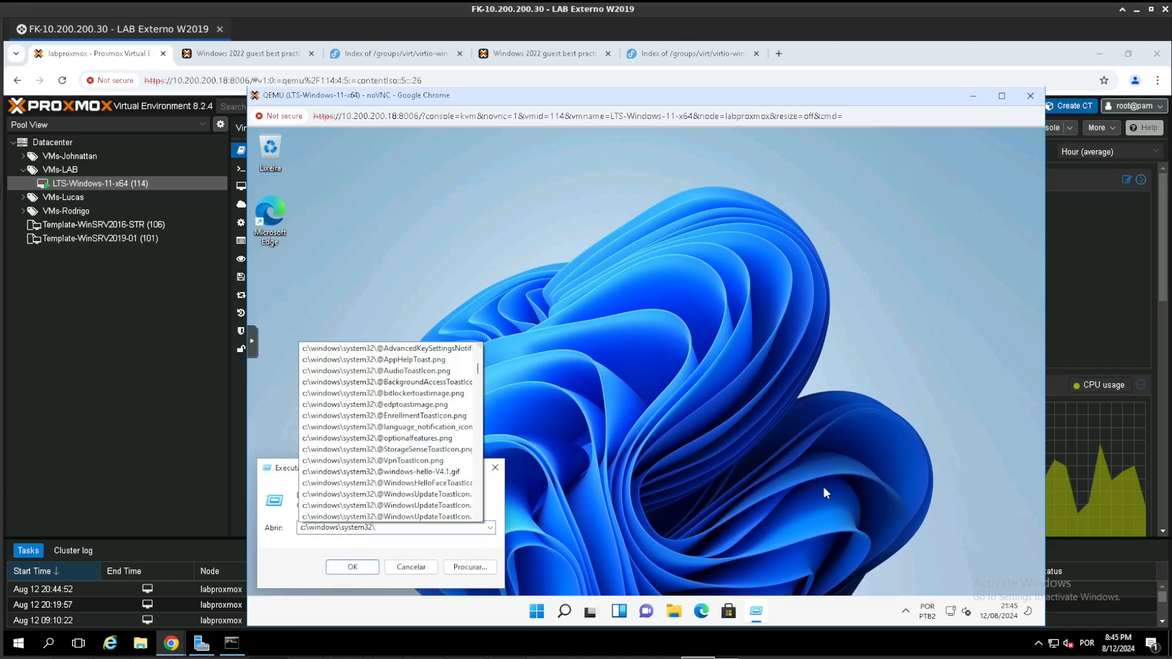
type("driv")
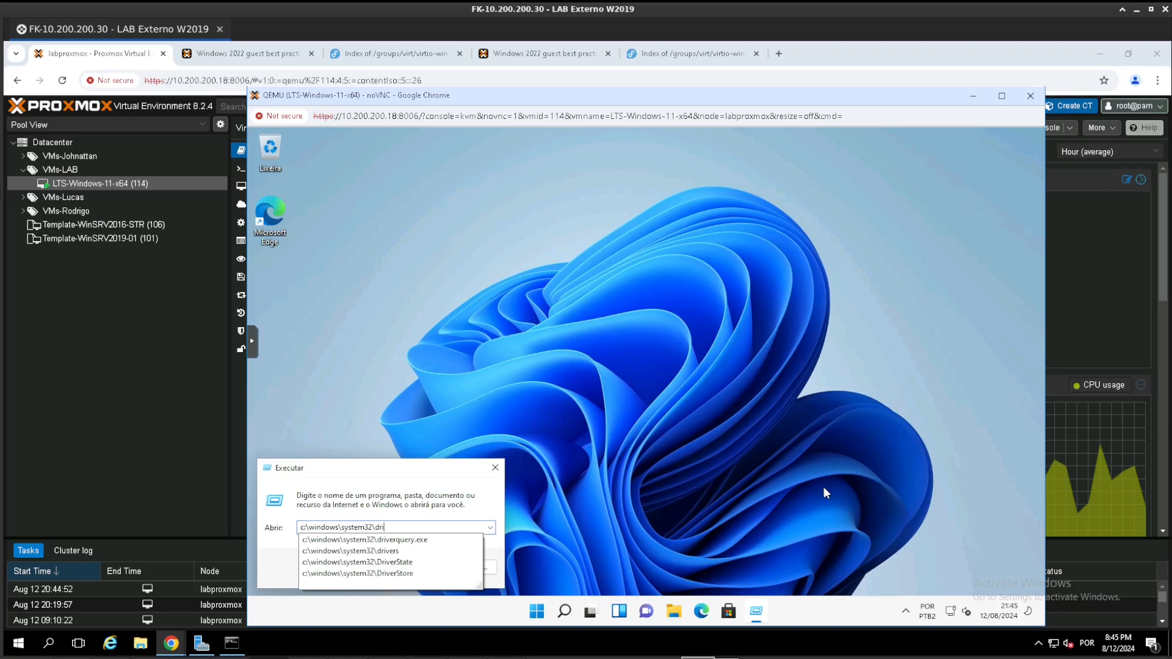
key("BackSpace")
key("BackSpace")
key("BackSpace")
type("sys")
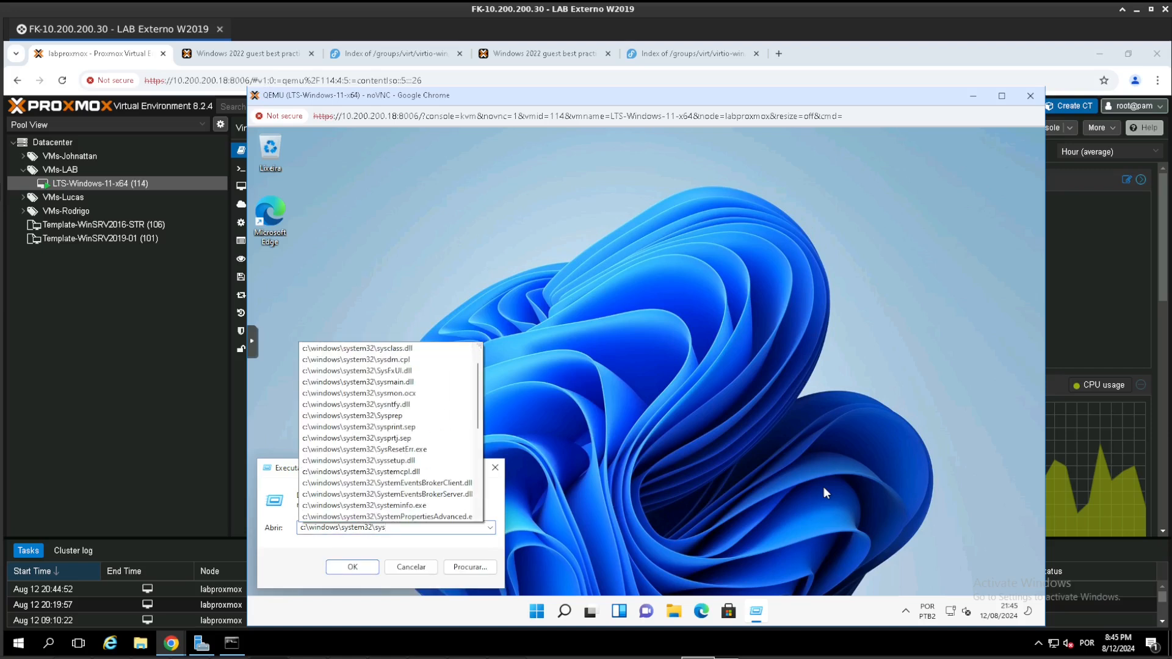
type("p")
key("Down")
type("\\")
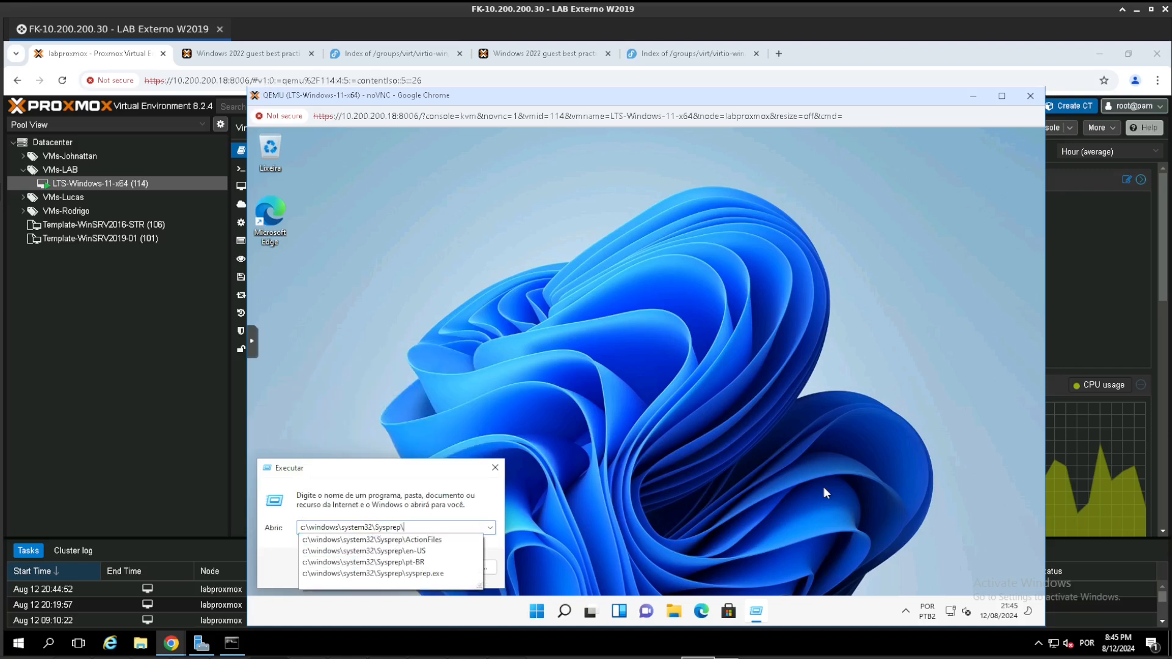
key("Down")
key("Down")
key("Down")
key("Down")
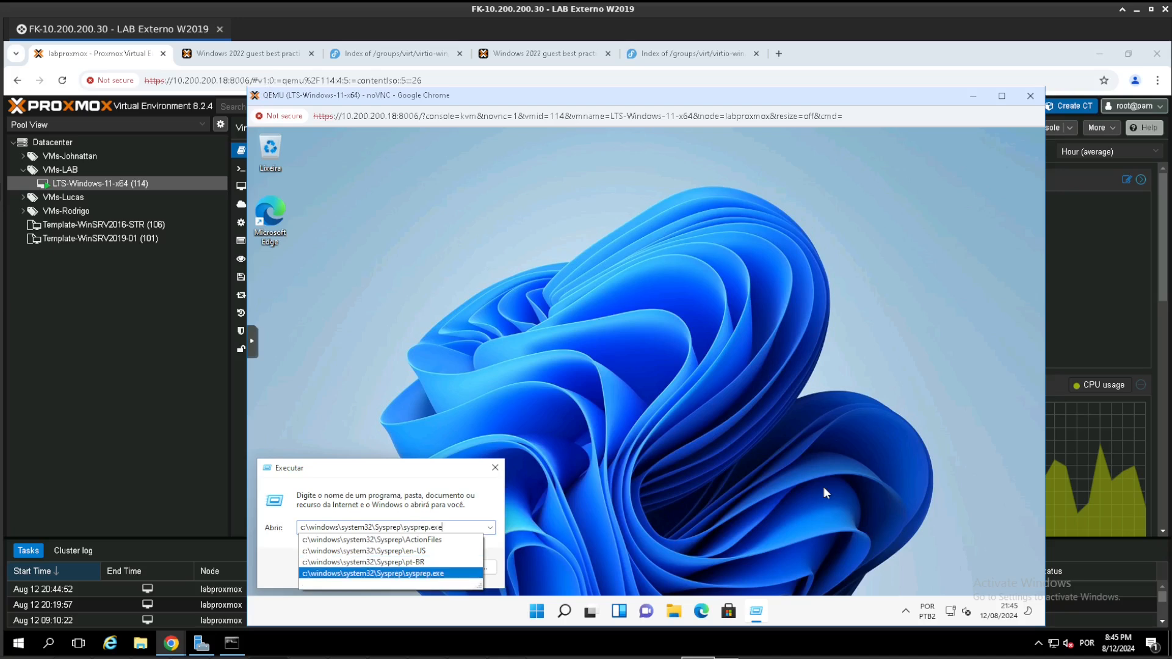
key("Return")
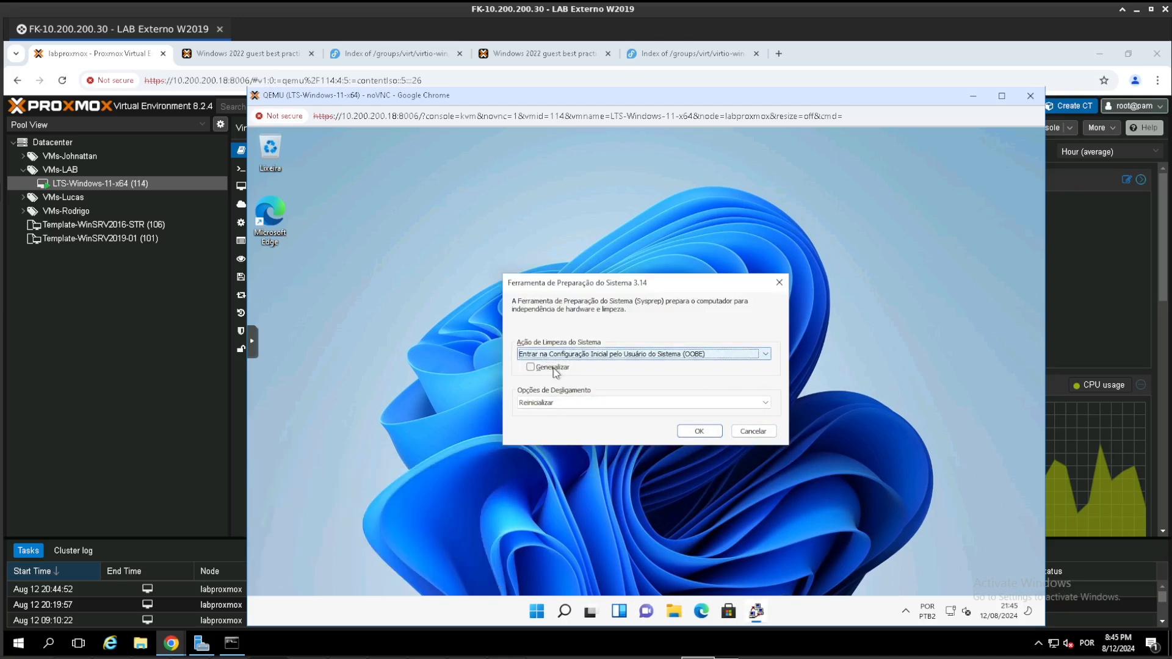
- Try to run Sysprep with Generalizar enabled and the shutdown option set to Desligar
left_click(553, 368)
left_click(576, 402)
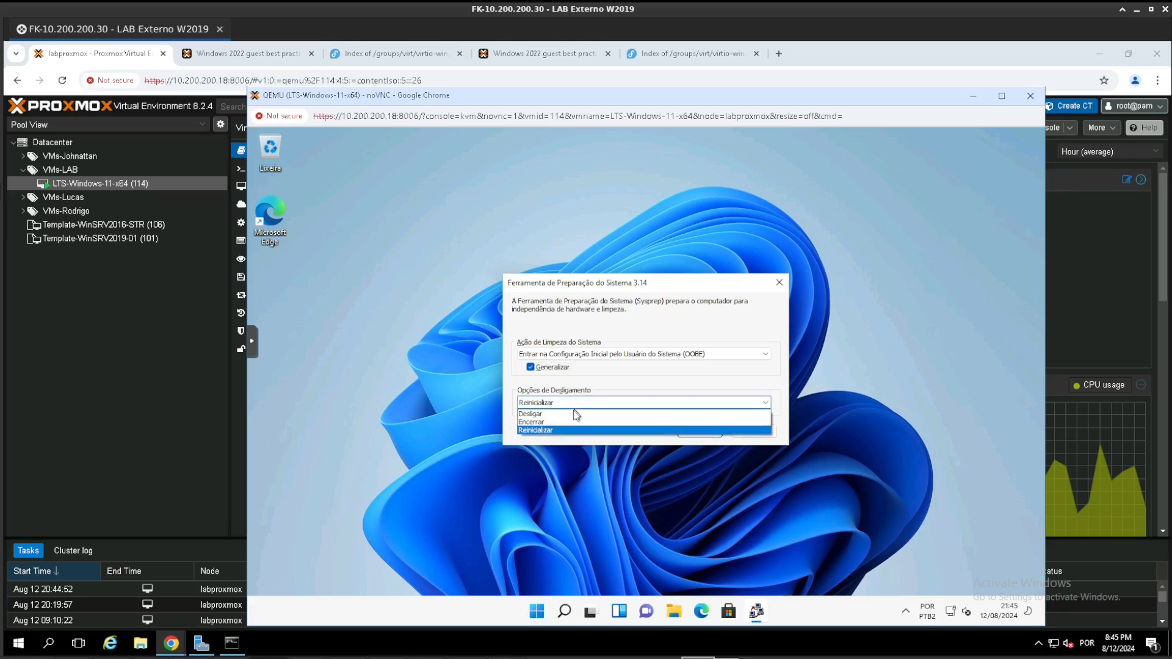
left_click(575, 414)
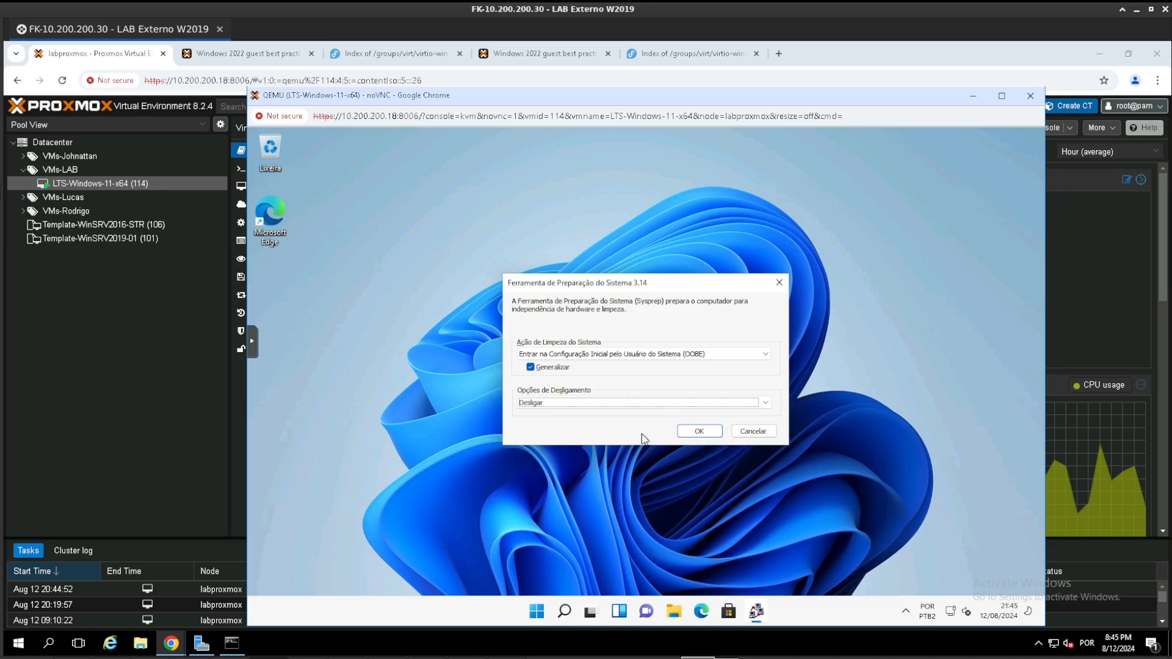
left_click(702, 431)
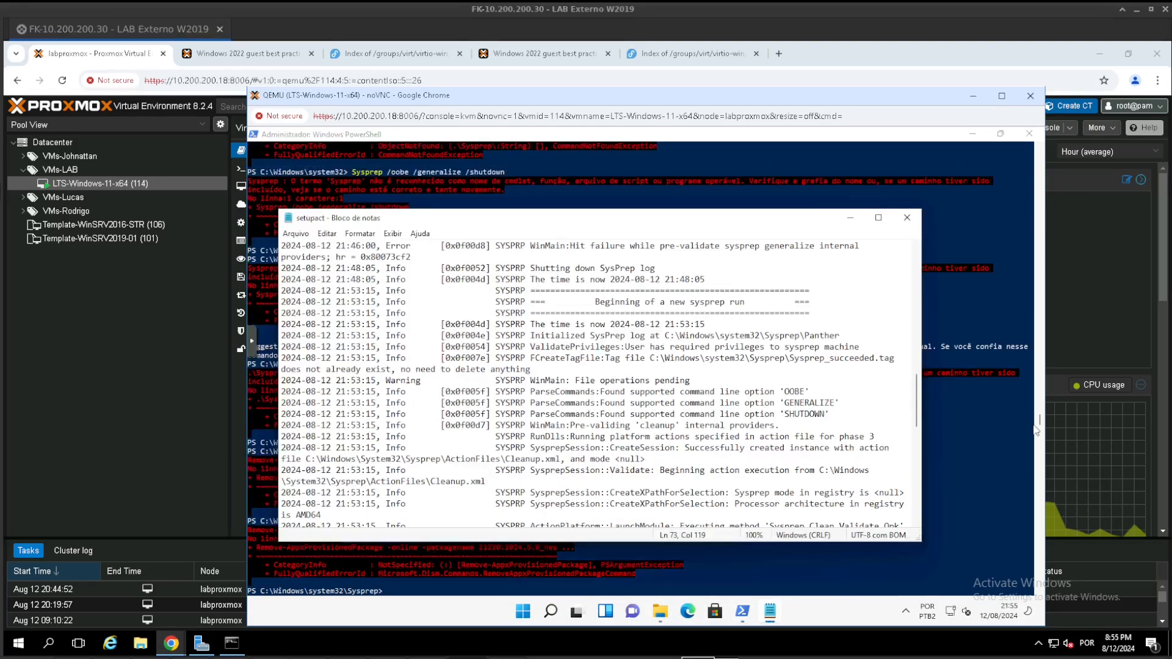
- Remove the Appx packages for all users in PowerShell with Get-AppxPackage -AllUsers | Remove-AppxPackage
type("get-appxp")
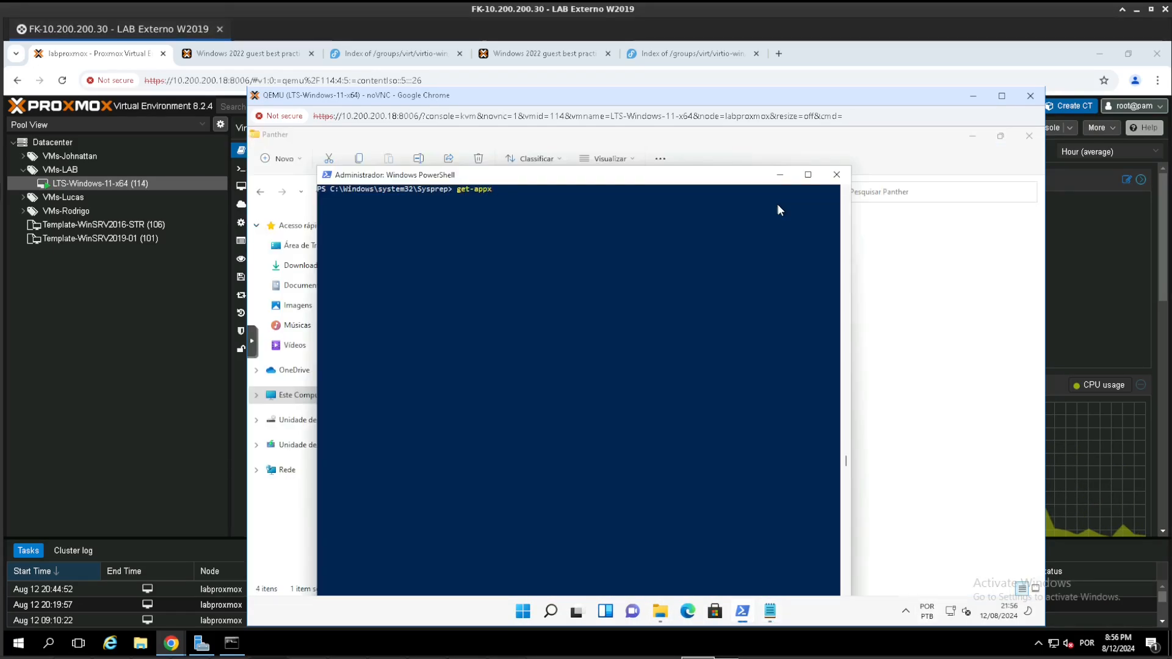
key("Tab")
type("-allu")
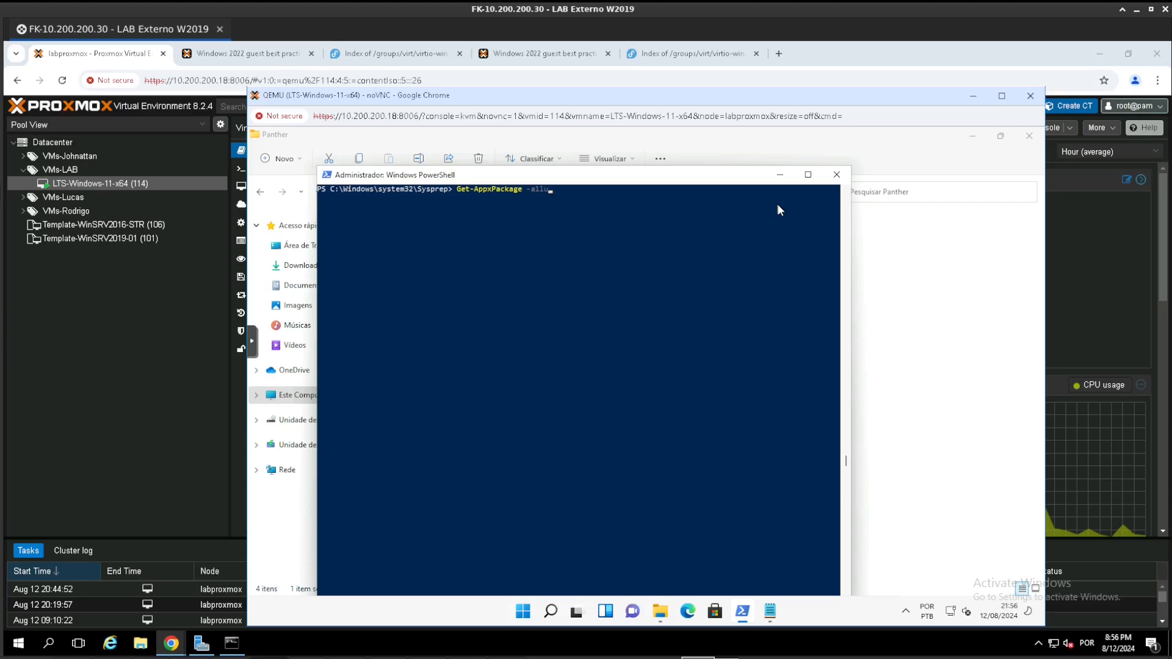
key("Tab")
type("| remove-appx")
key("Tab")
key("Return")
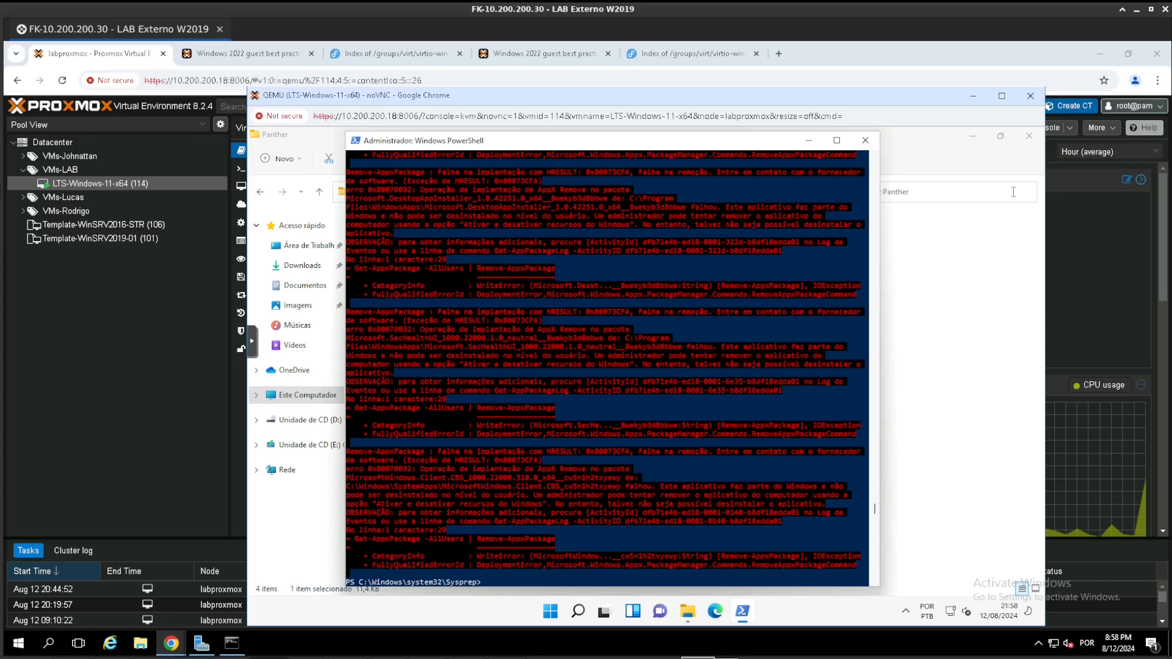
- Run .\sysprep.exe from the Sysprep folder in the administrator PowerShell window
left_click(569, 344)
key("Up")
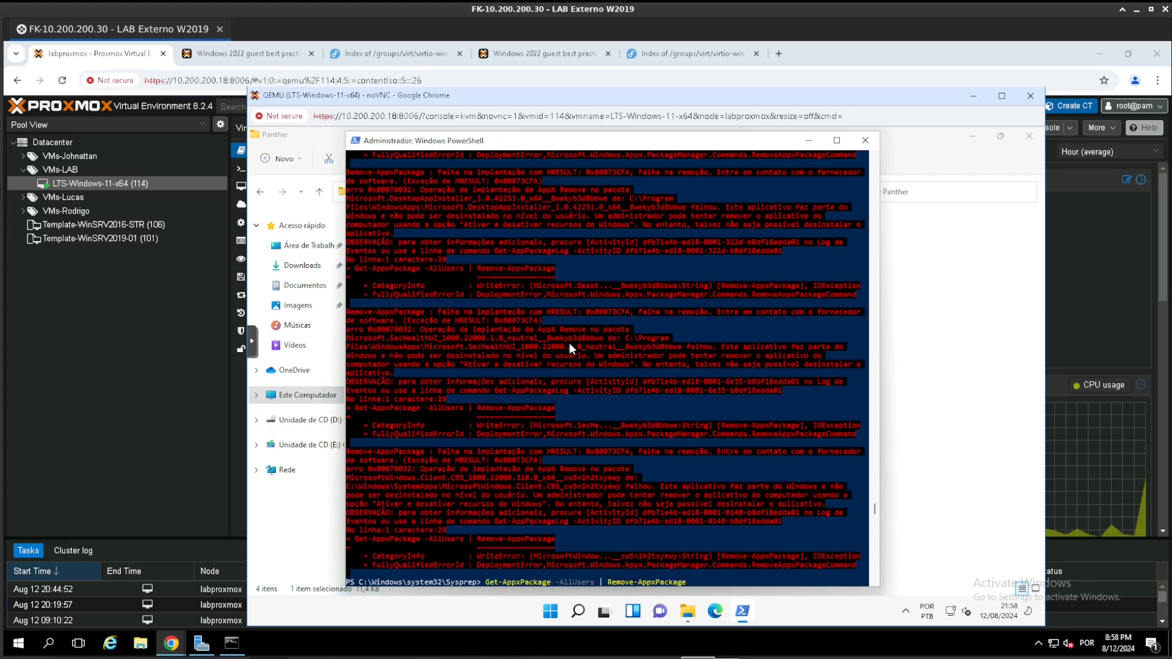
key("Escape")
type("cld")
key("BackSpace")
key("BackSpace")
key("BackSpace")
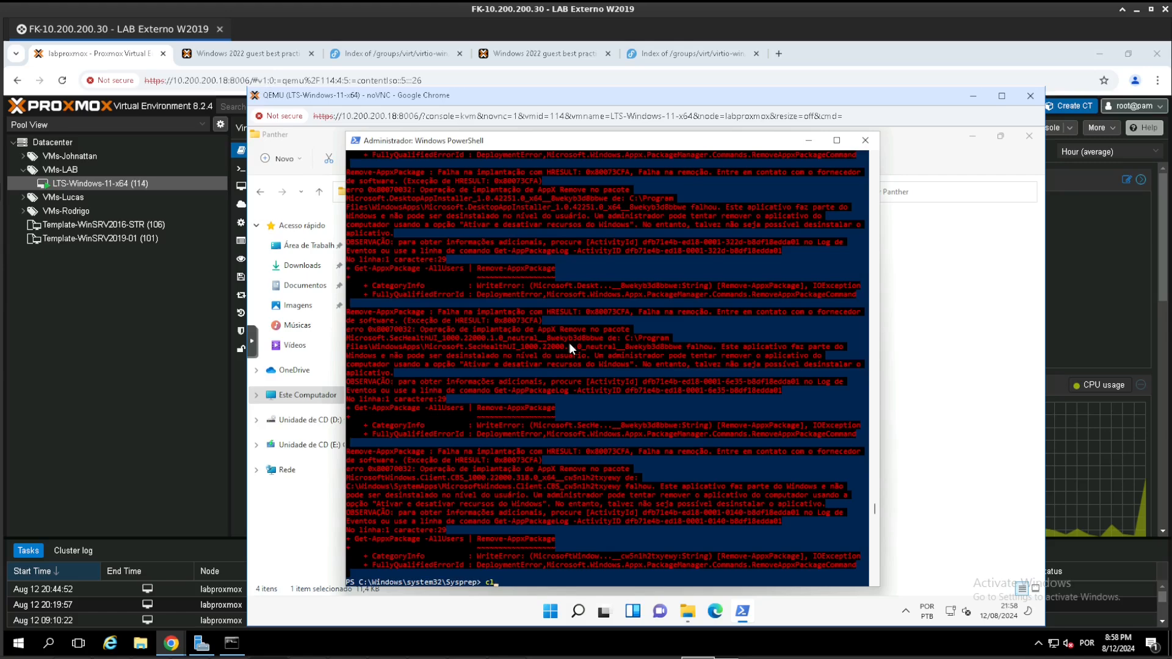
type("sysp")
key("Tab")
key("Return")
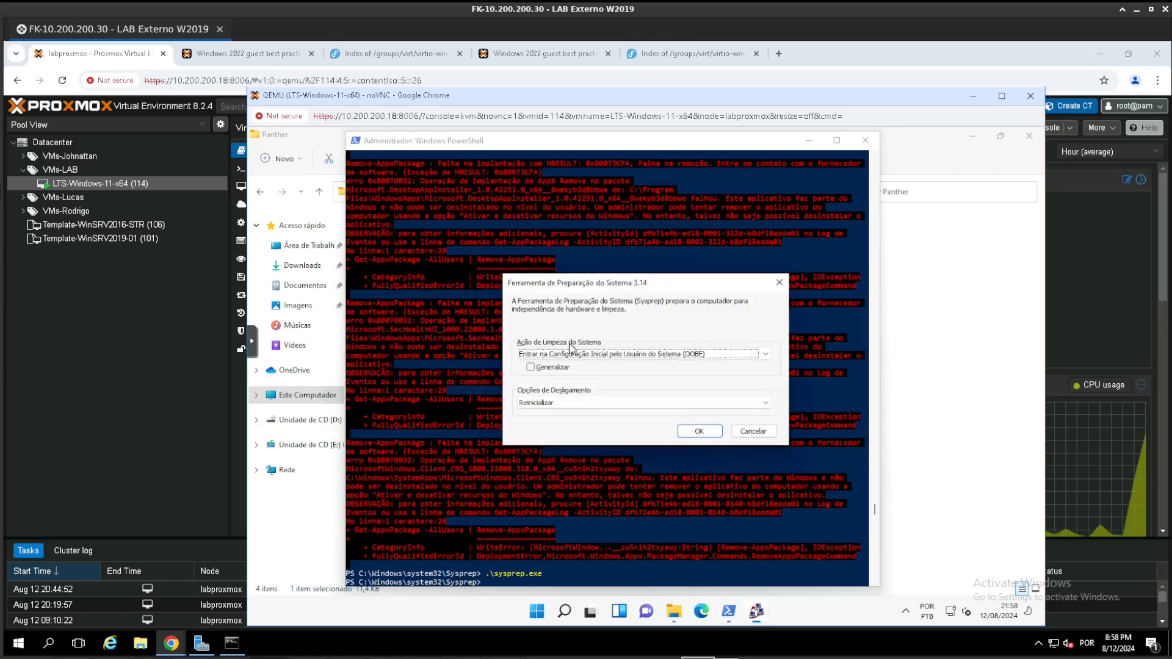
- Enable Generalizar in the System Preparation Tool and set its shutdown option to Desligar
left_click(548, 367)
left_click(556, 403)
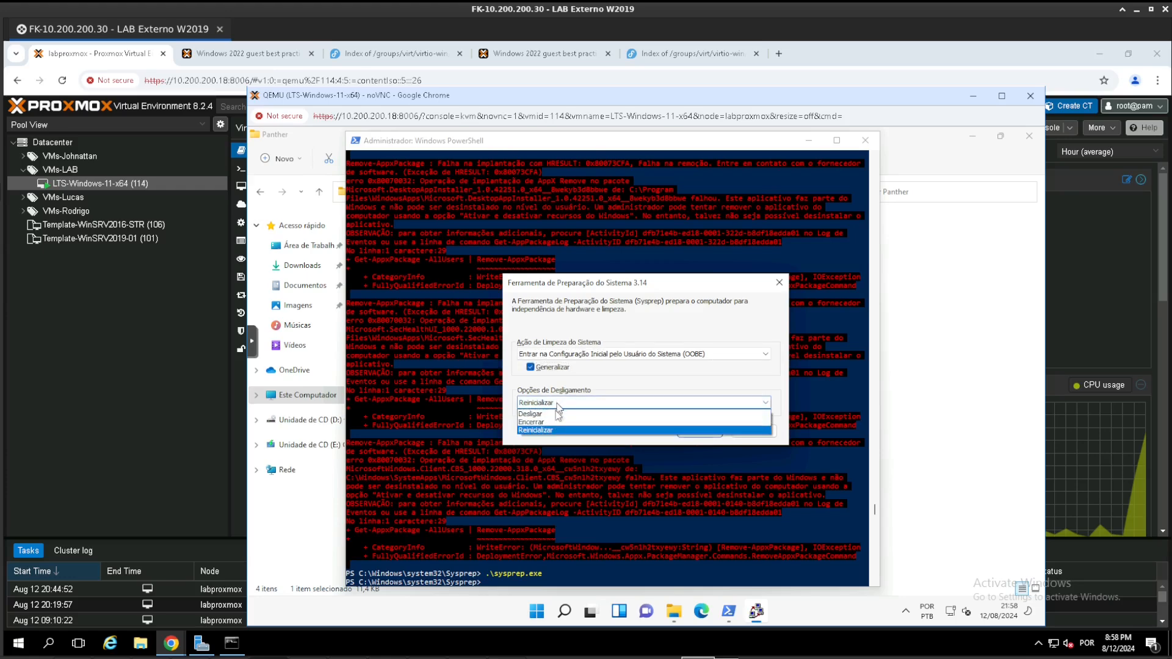
left_click(554, 415)
- Recall the Appx removal command in PowerShell without running it, and start Sysprep with the chosen options
left_click(425, 381)
key("Up")
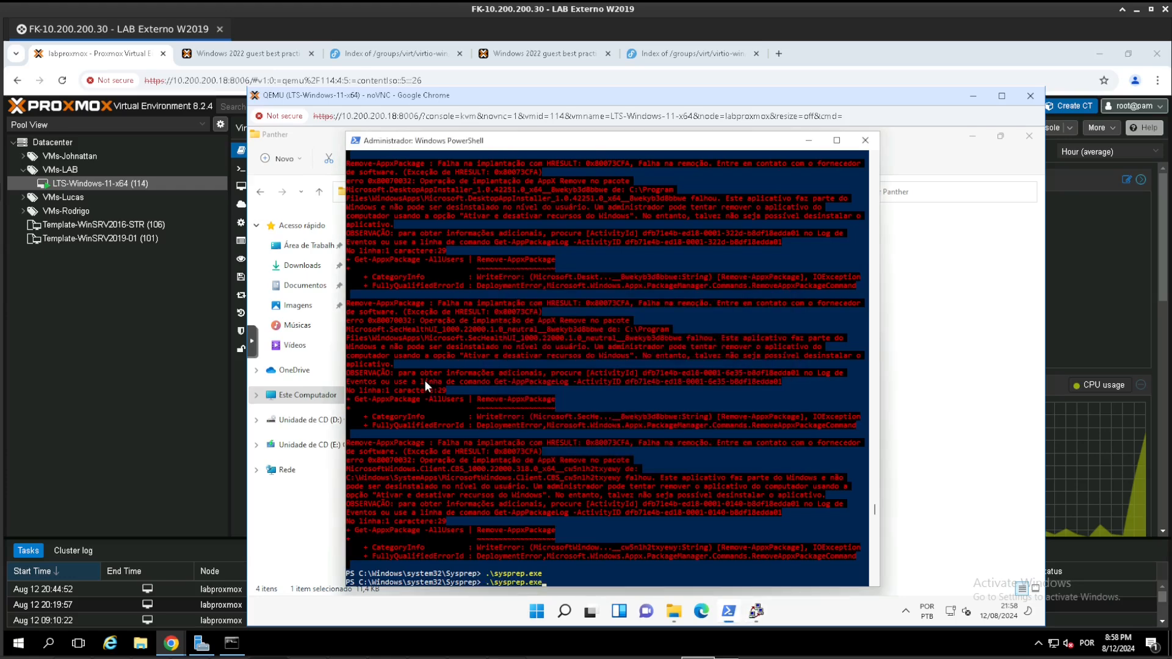
key("Up")
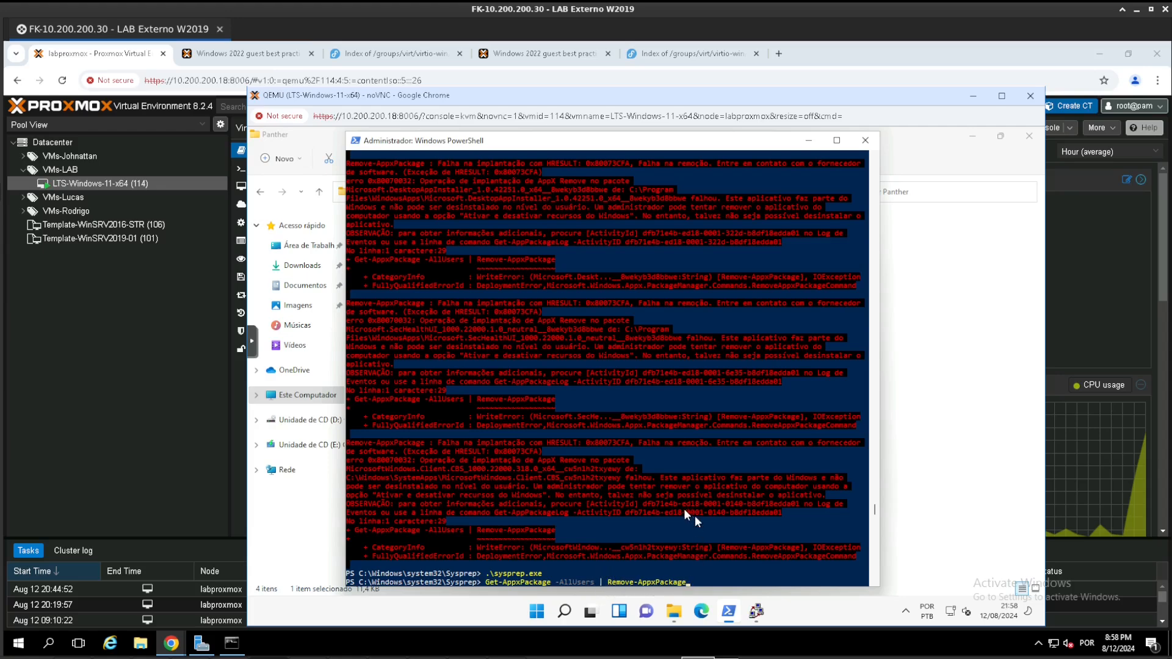
left_click(756, 611)
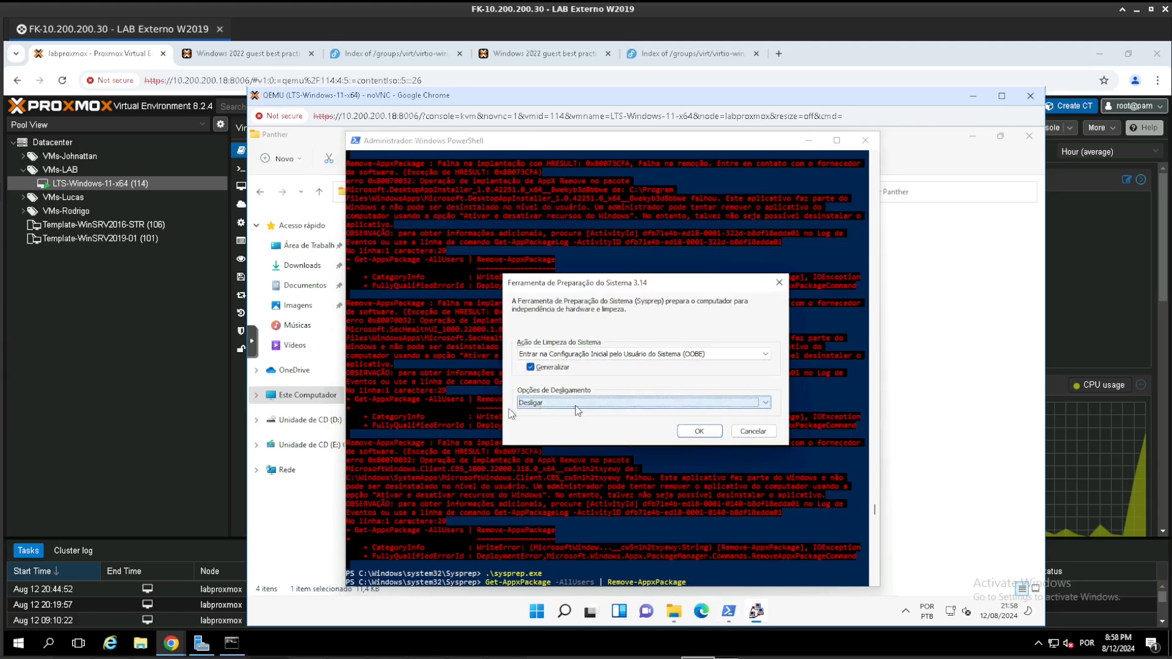
left_click(703, 431)
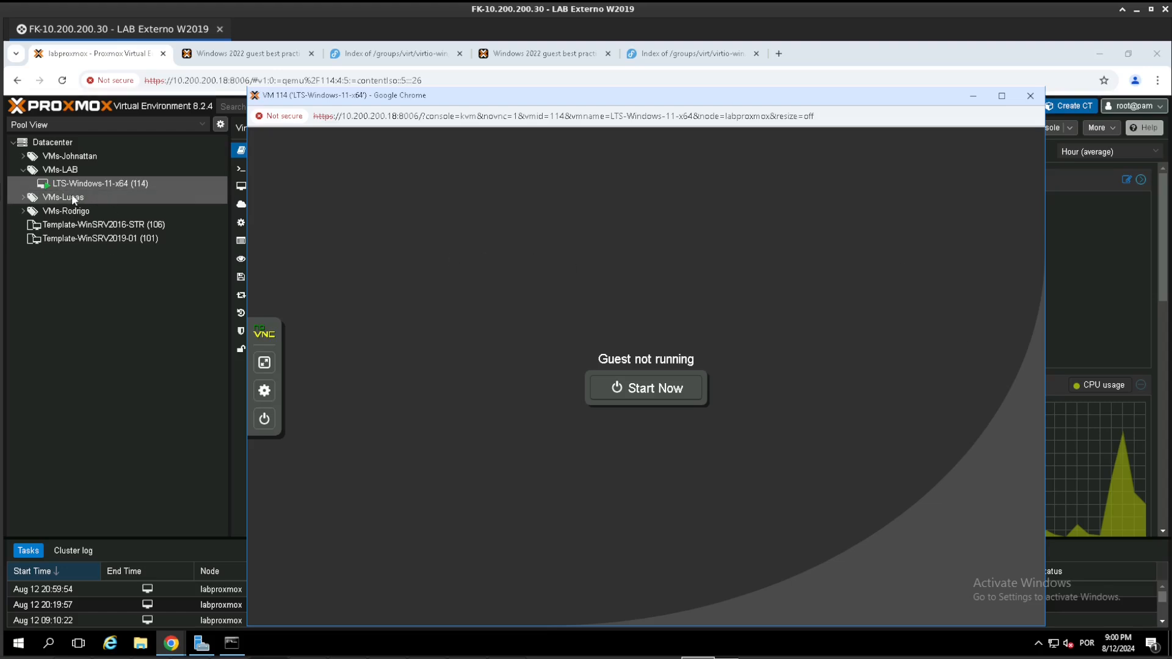
- Close the guest console and convert VM 114 (LTS-Windows-11-x64) to a template
left_click(1031, 96)
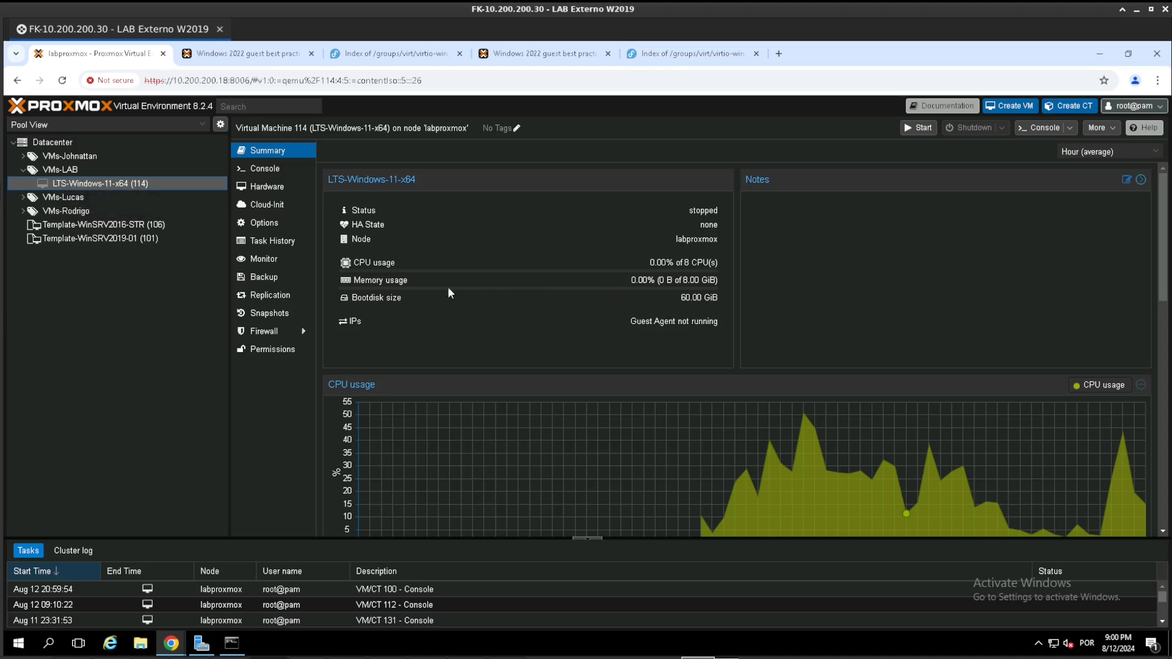
right_click(115, 184)
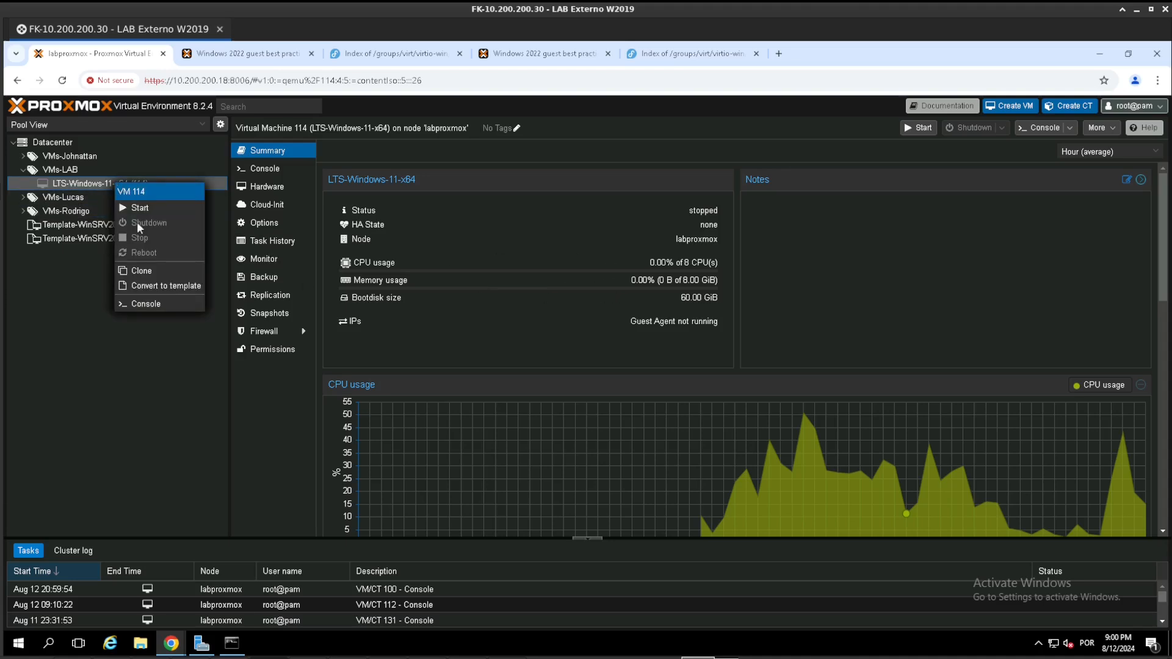
left_click(144, 286)
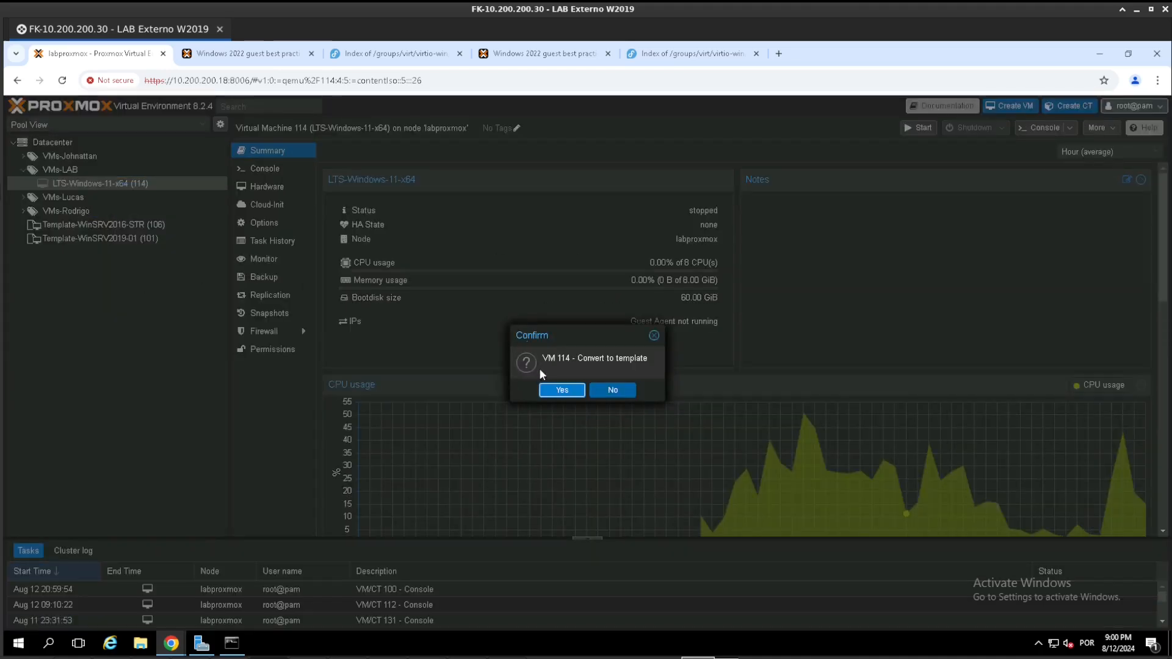
left_click(573, 393)
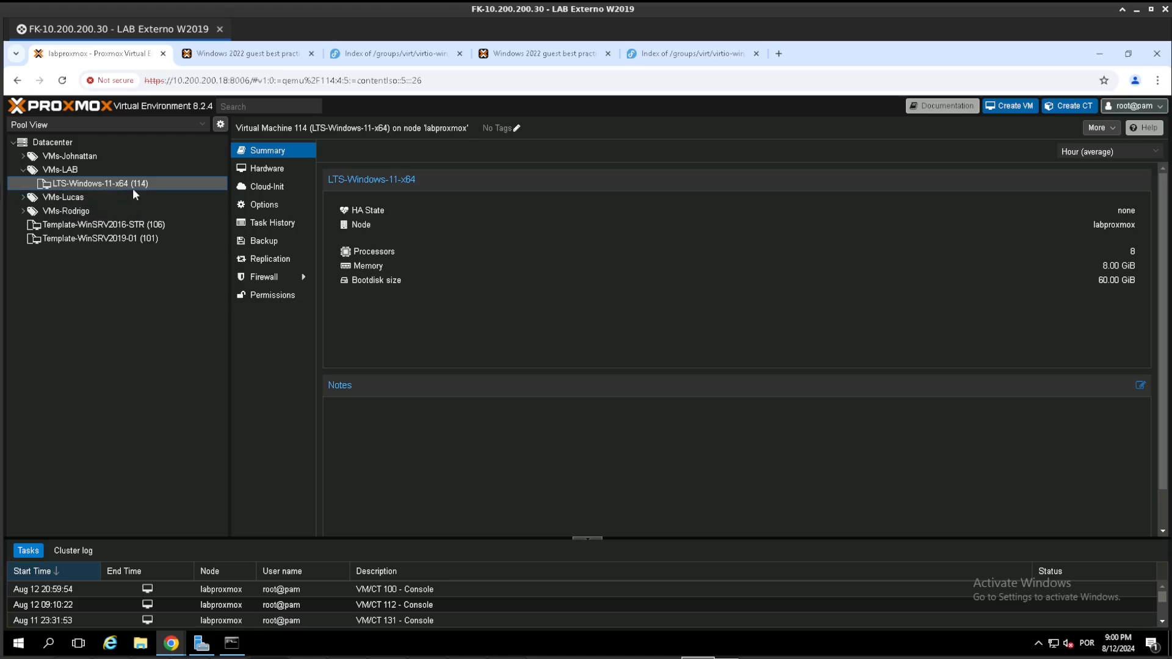
- Create a resource pool under Datacenter named VM-Templates, with VM-Templates as its comment
left_click(66, 145)
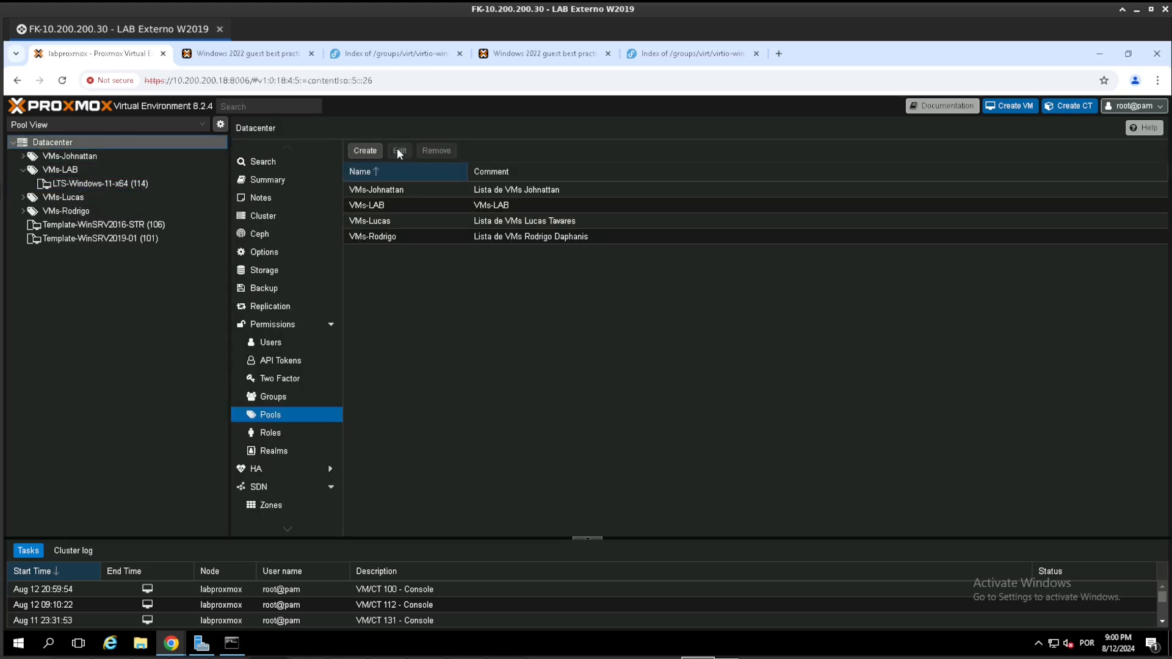
left_click(365, 151)
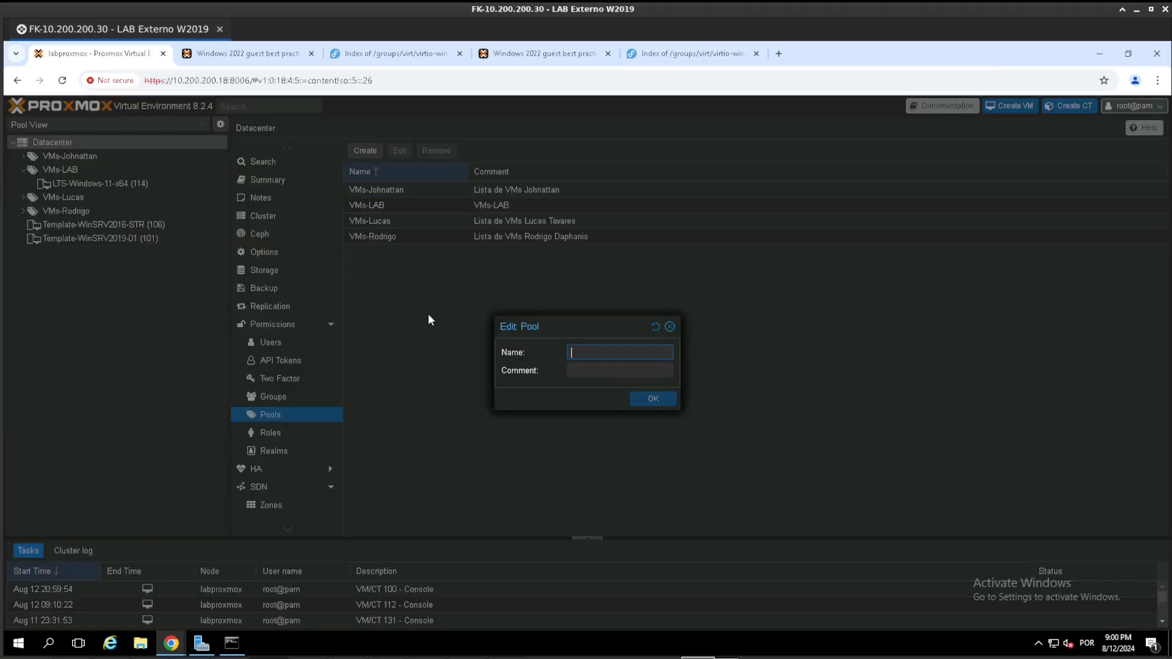
type("VM")
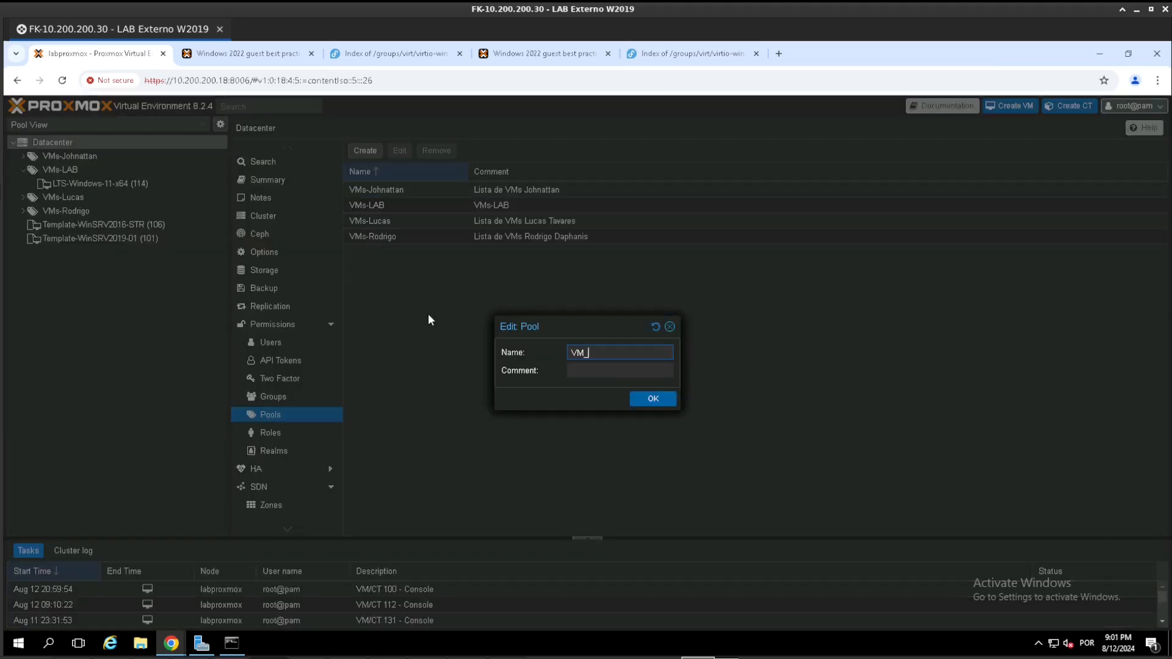
type("-Templates")
key("ctrl+a")
key("ctrl+c")
left_click(572, 369)
key("ctrl+v")
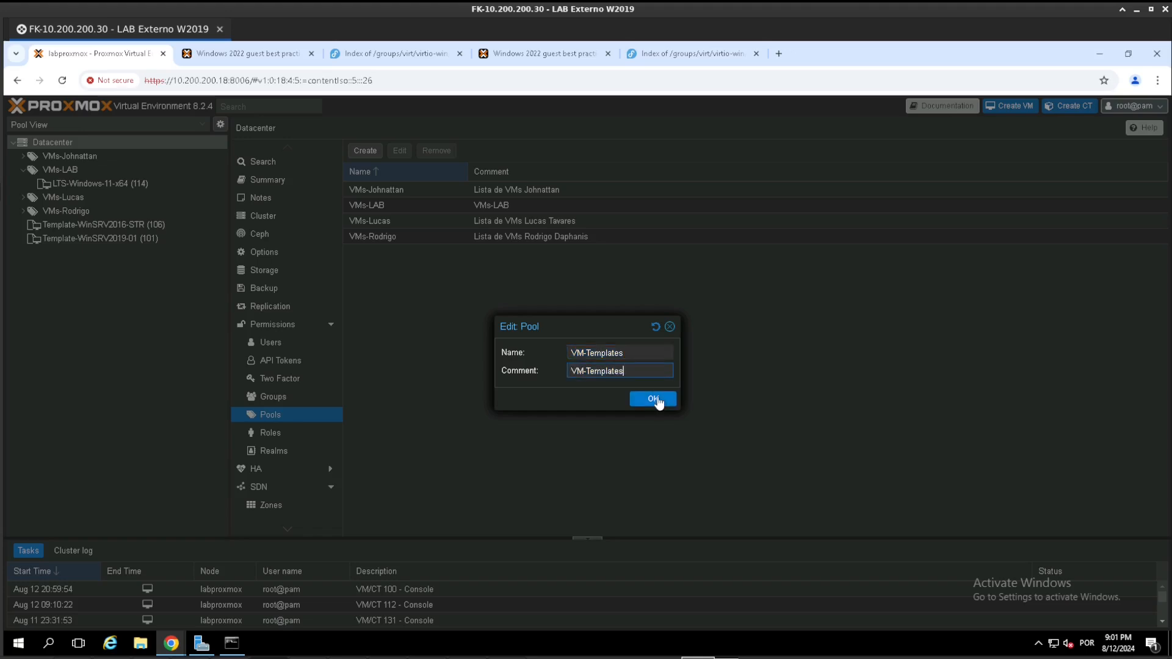
left_click(652, 398)
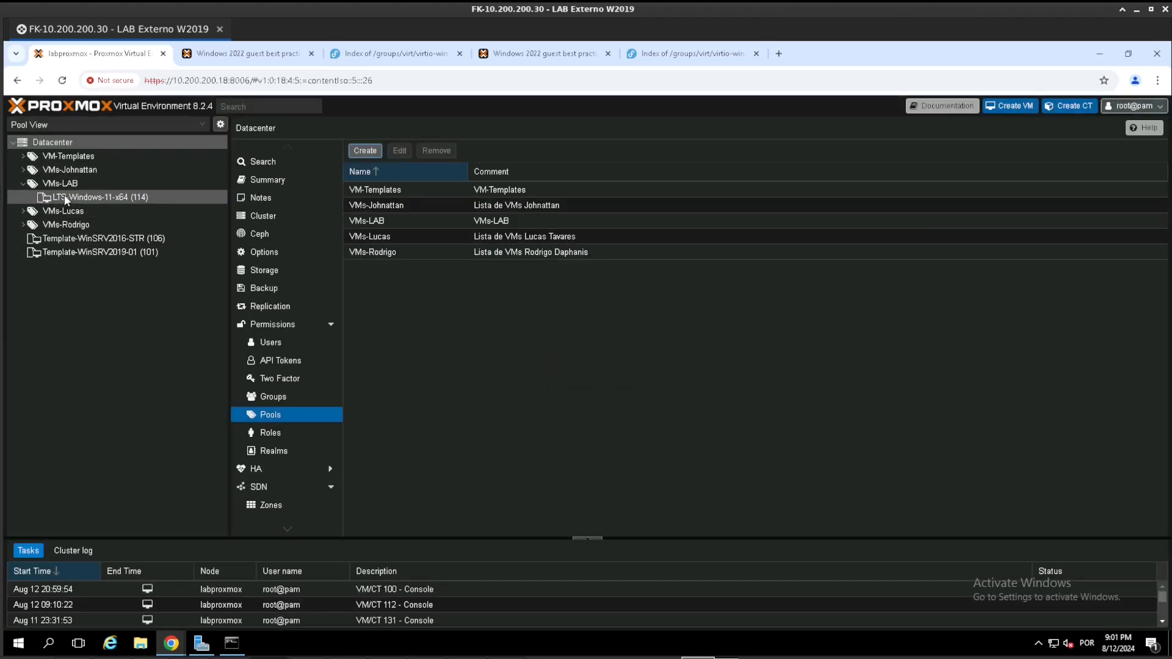
- Start adding a virtual machine to the members of the VM-Templates pool, widen the Name column, and sort the list by name
left_click(72, 155)
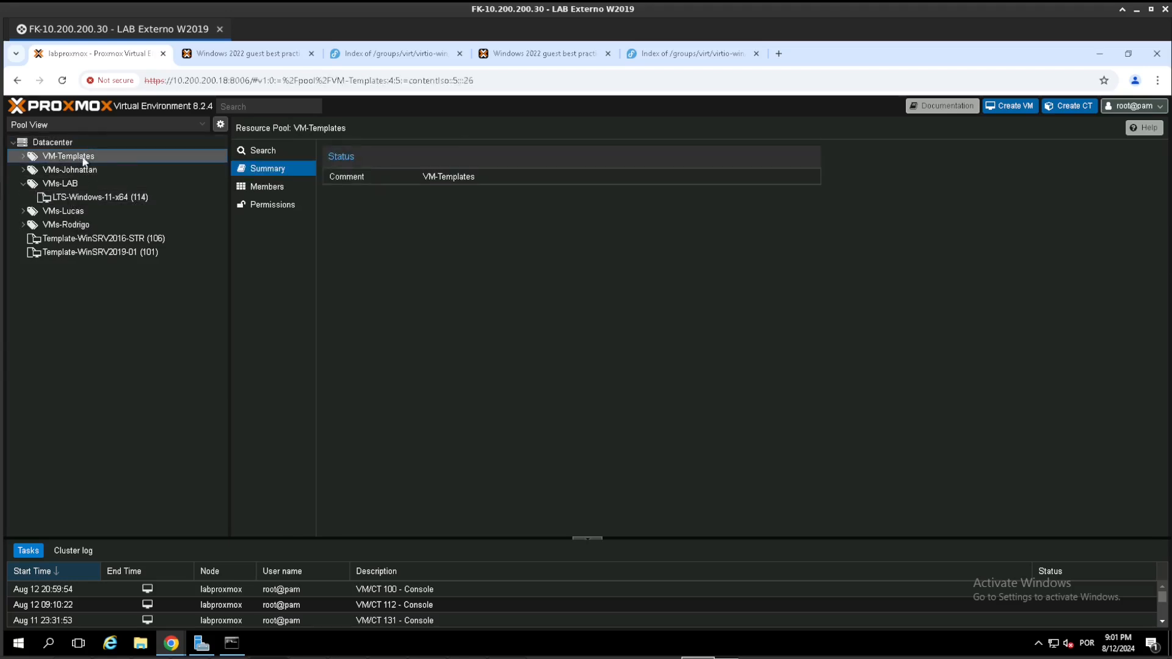
left_click(260, 186)
left_click(334, 153)
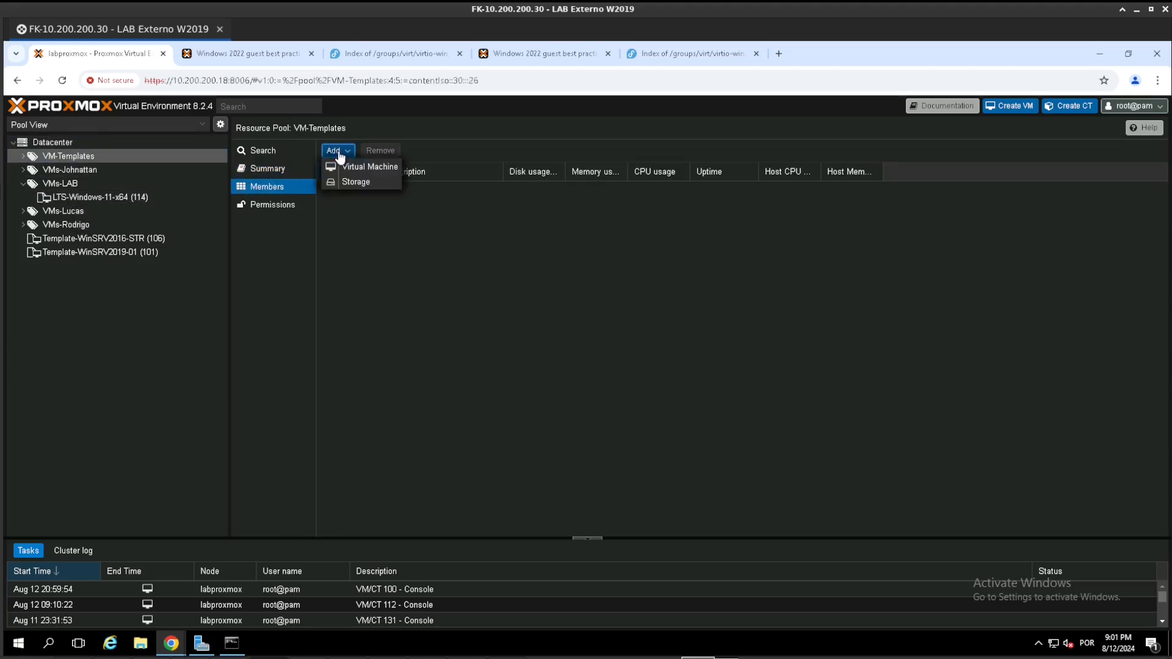
left_click(357, 167)
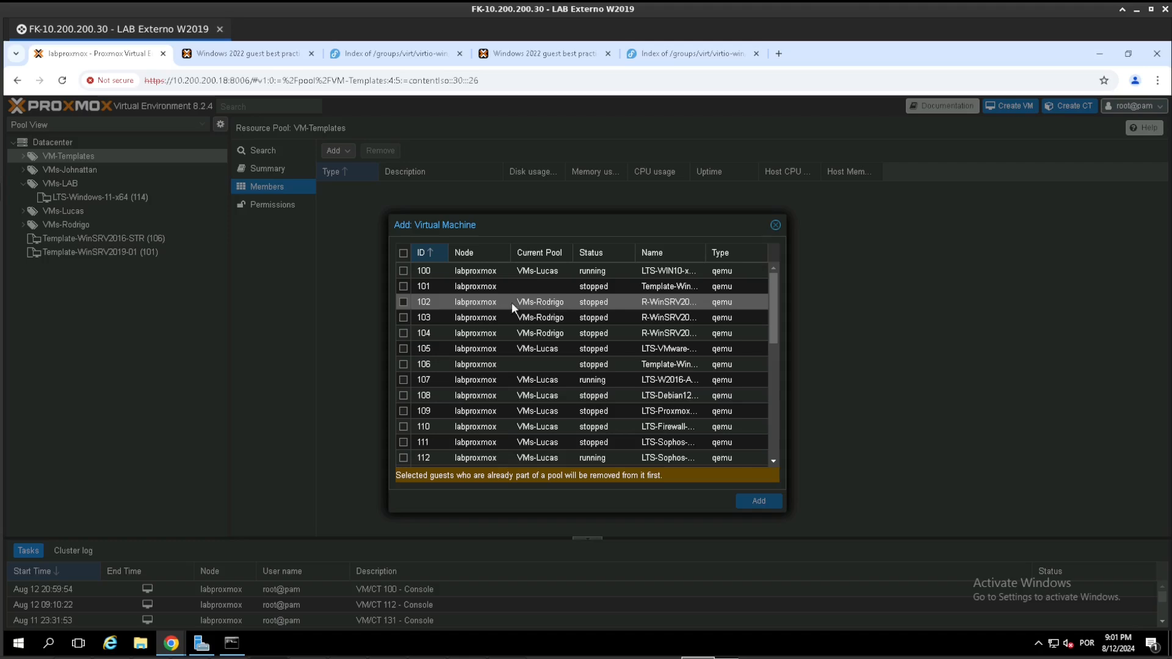
scroll(529, 328, "down", 5)
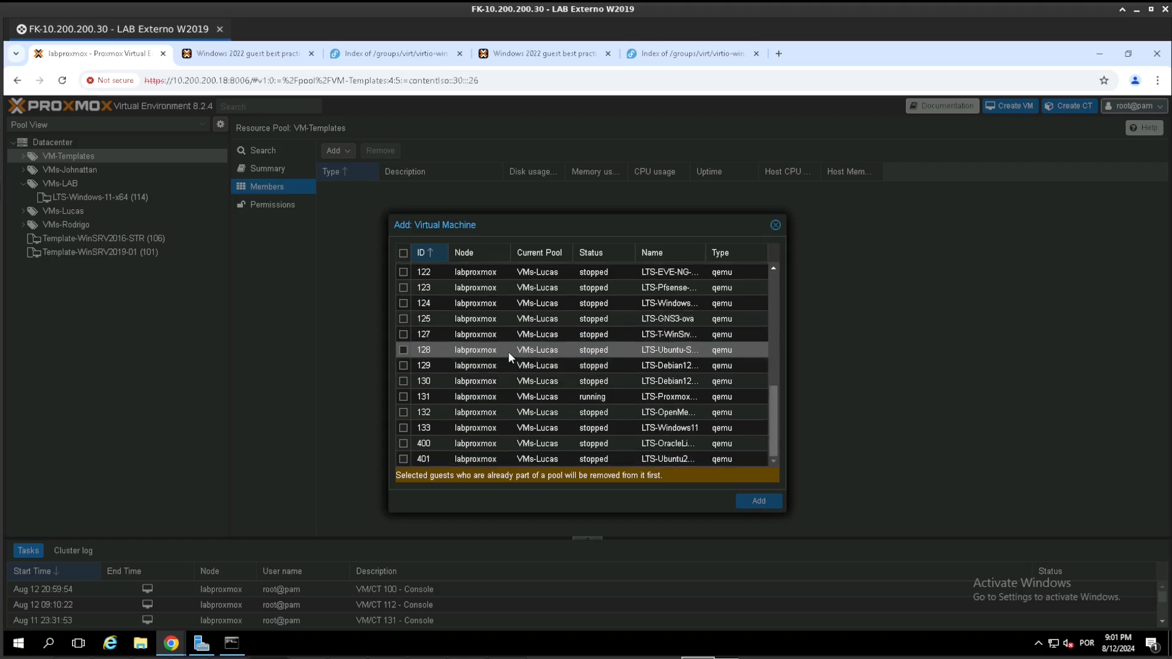
scroll(508, 351, "up", 5)
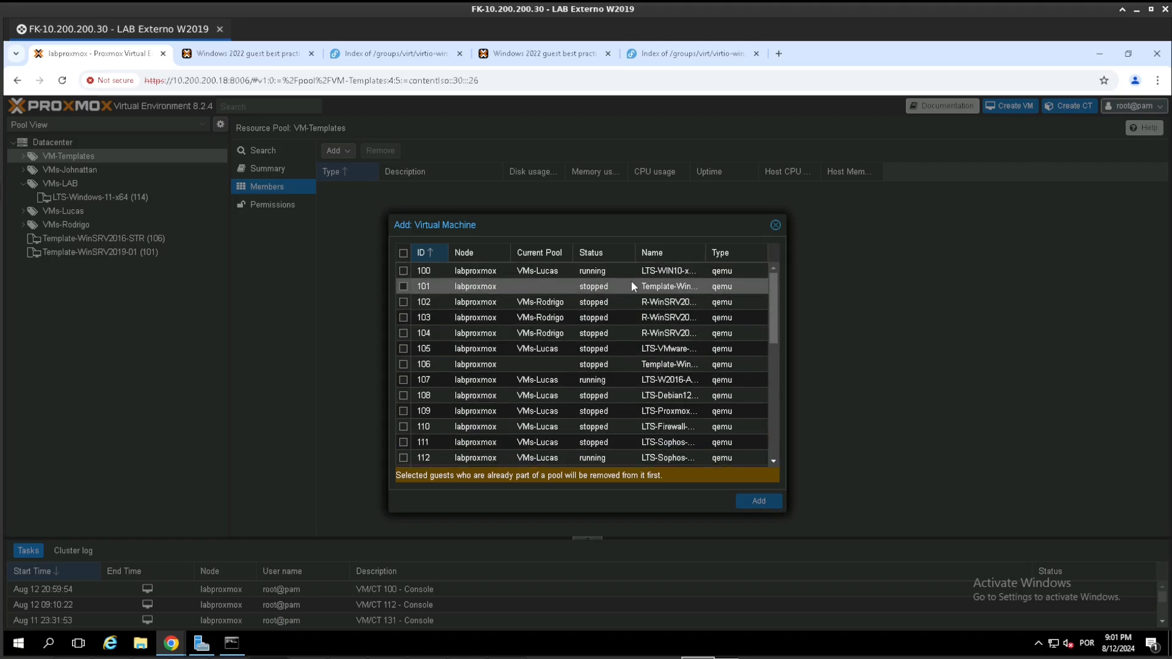
left_click_drag(705, 252, 719, 252)
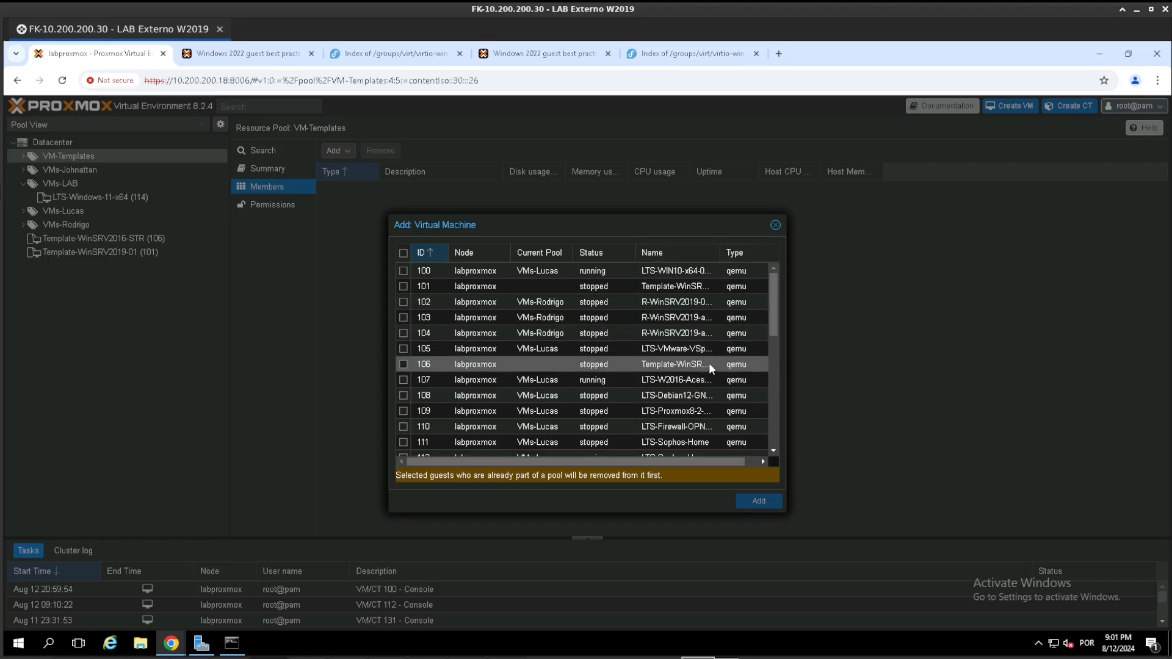
left_click(684, 252)
scroll(667, 293, "down", 1)
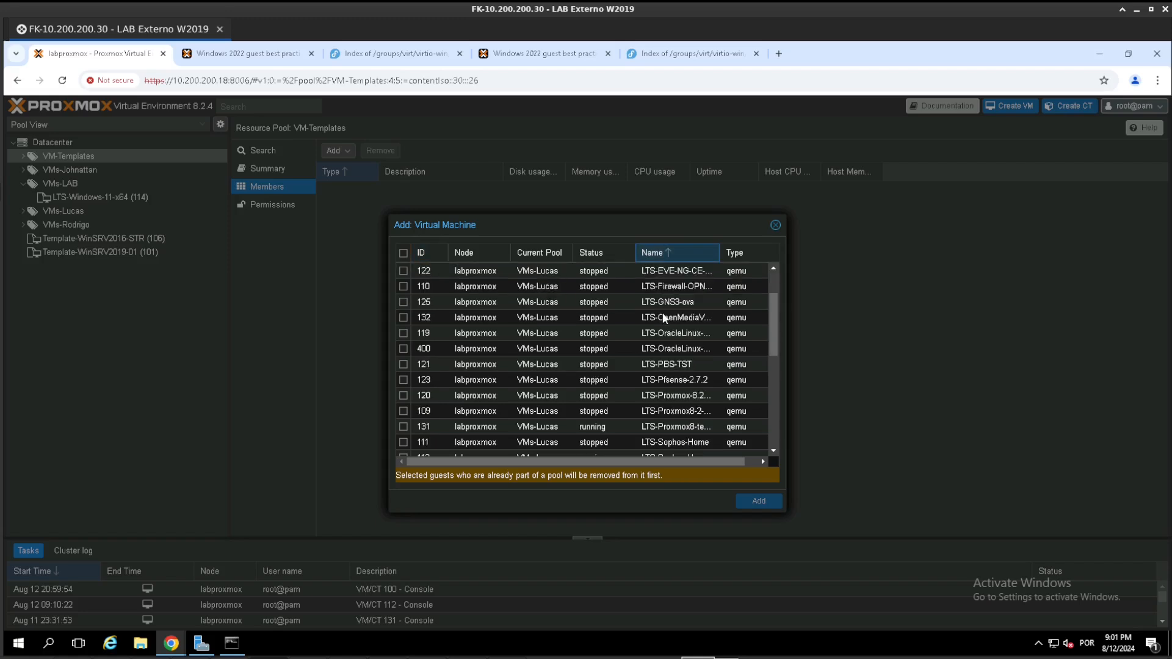
scroll(664, 335, "down", 3)
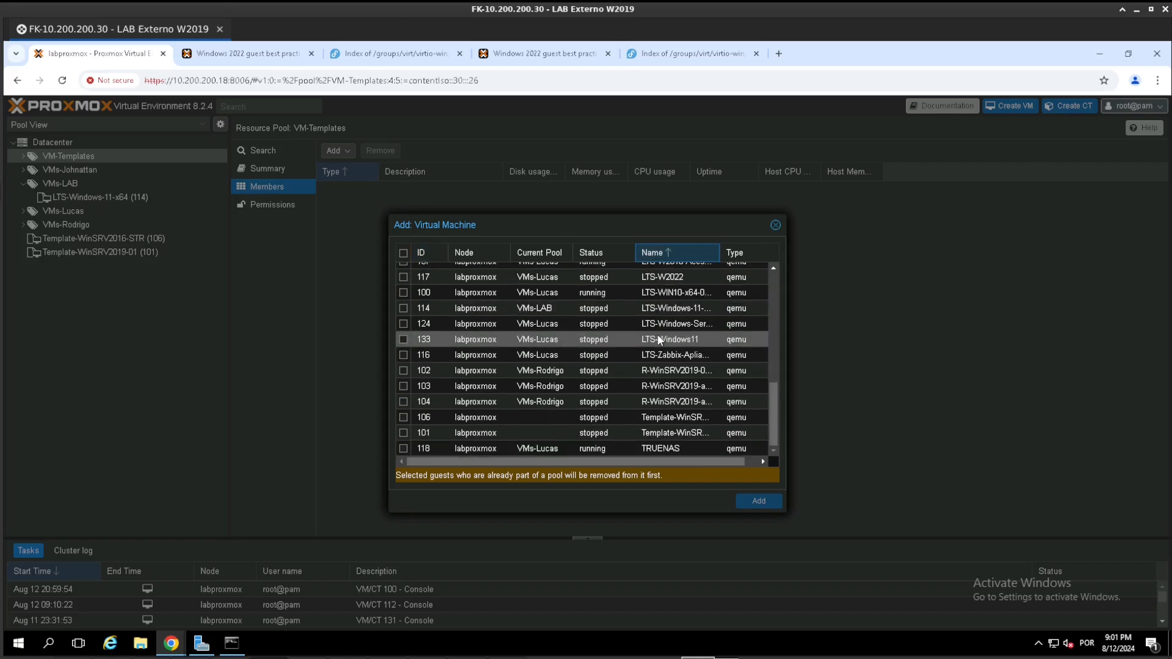
- Select only VM 114 (LTS-Windows-11-x64) and add it to the VM-Templates pool
left_click(668, 342)
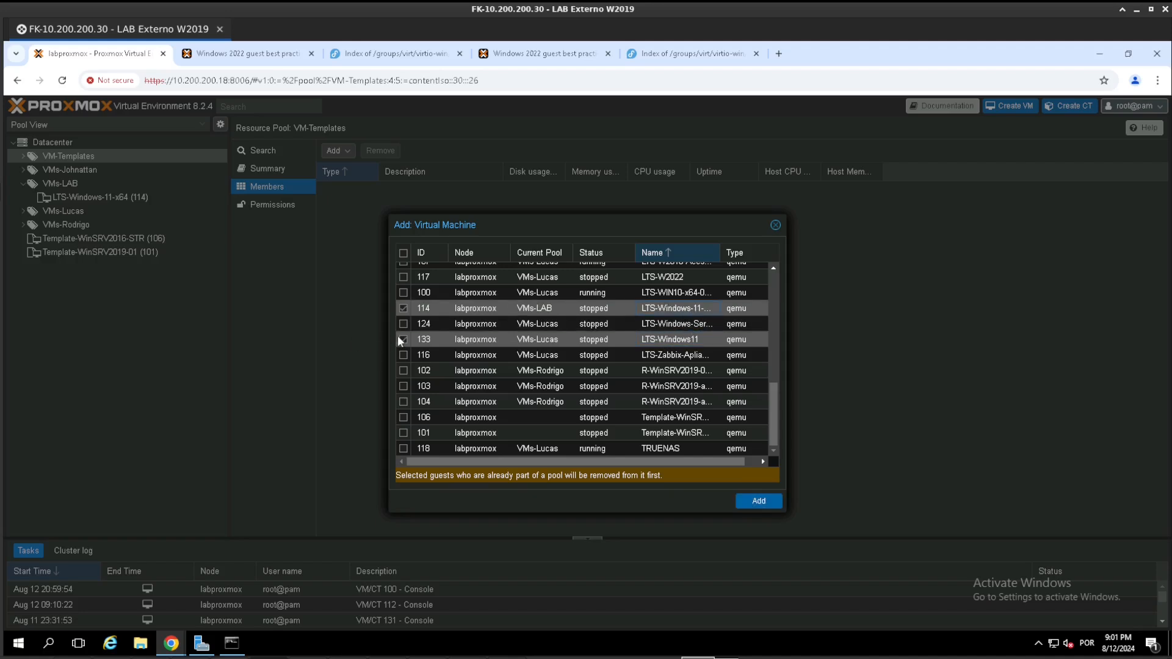
scroll(574, 351, "up", 5)
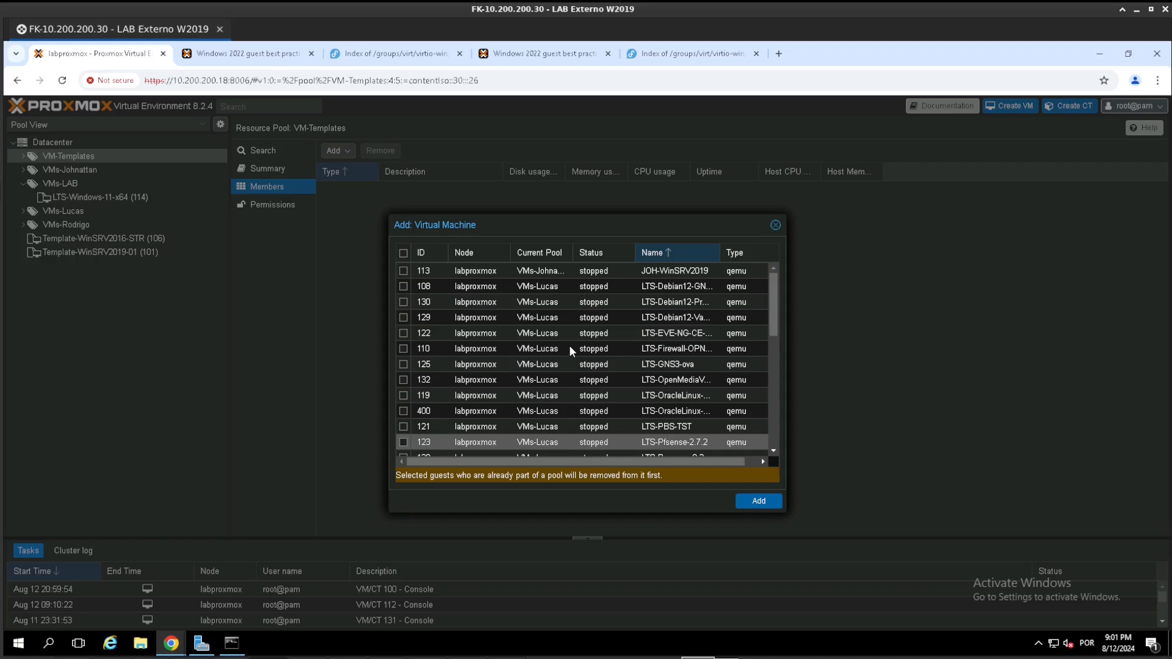
scroll(569, 314, "down", 5)
left_click(569, 314)
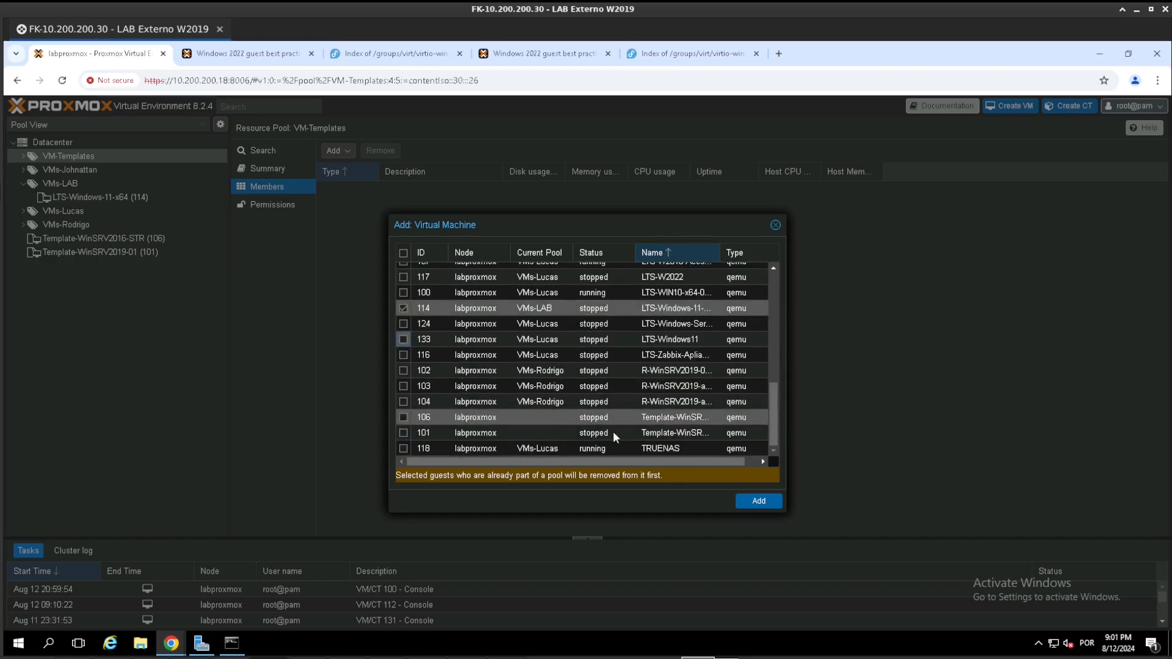
left_click(755, 499)
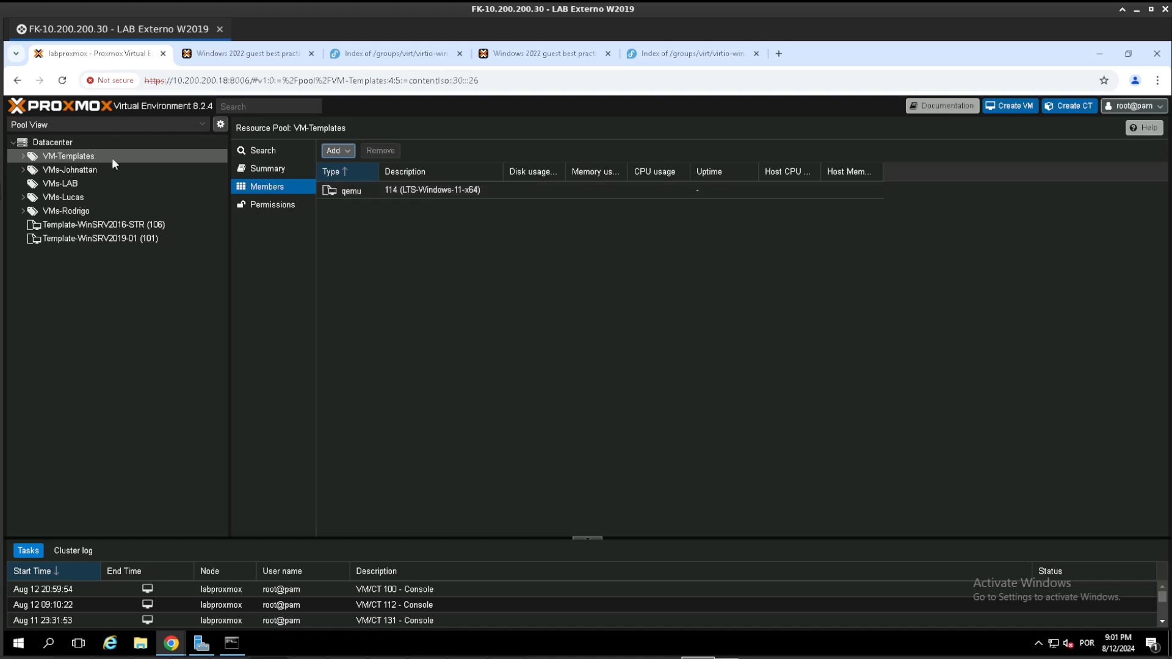
- Start cloning template 114 from the VM-Templates pool and set the clone mode to Full Clone
left_click(24, 157)
left_click(66, 170)
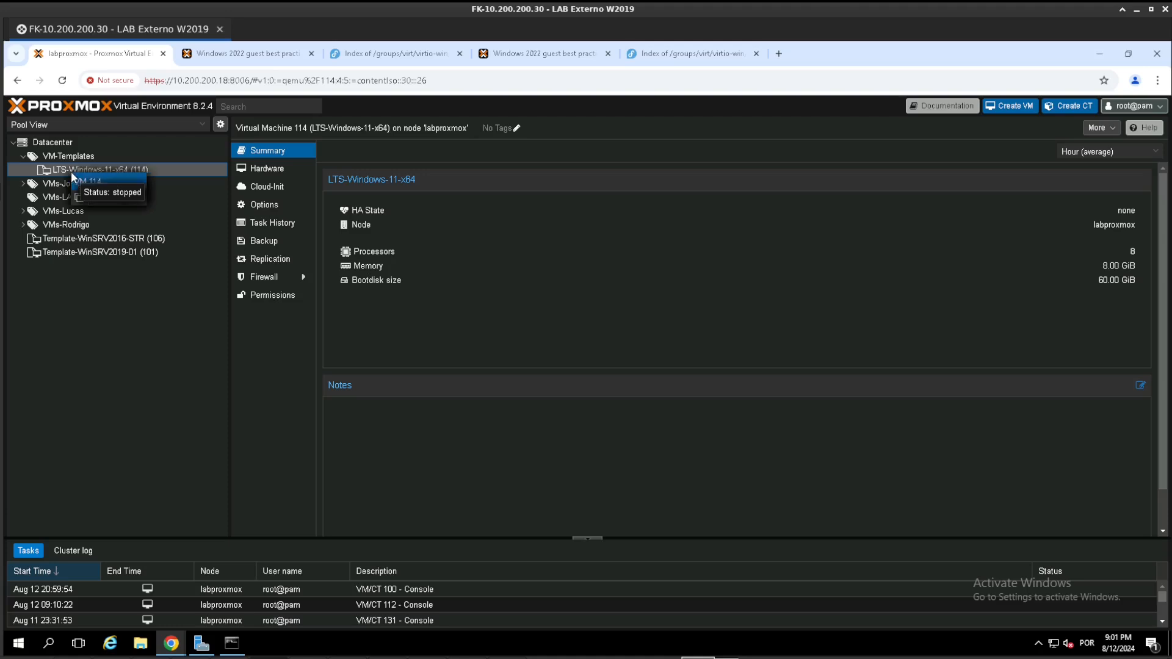
right_click(72, 175)
left_click(98, 198)
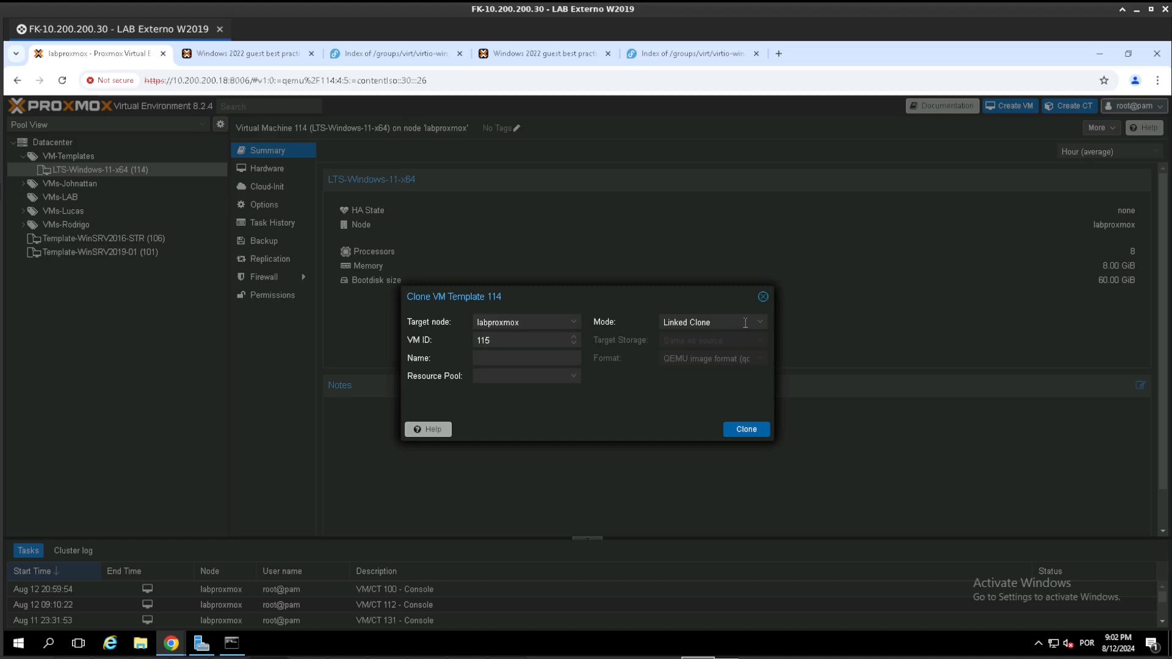
left_click(746, 323)
left_click(735, 342)
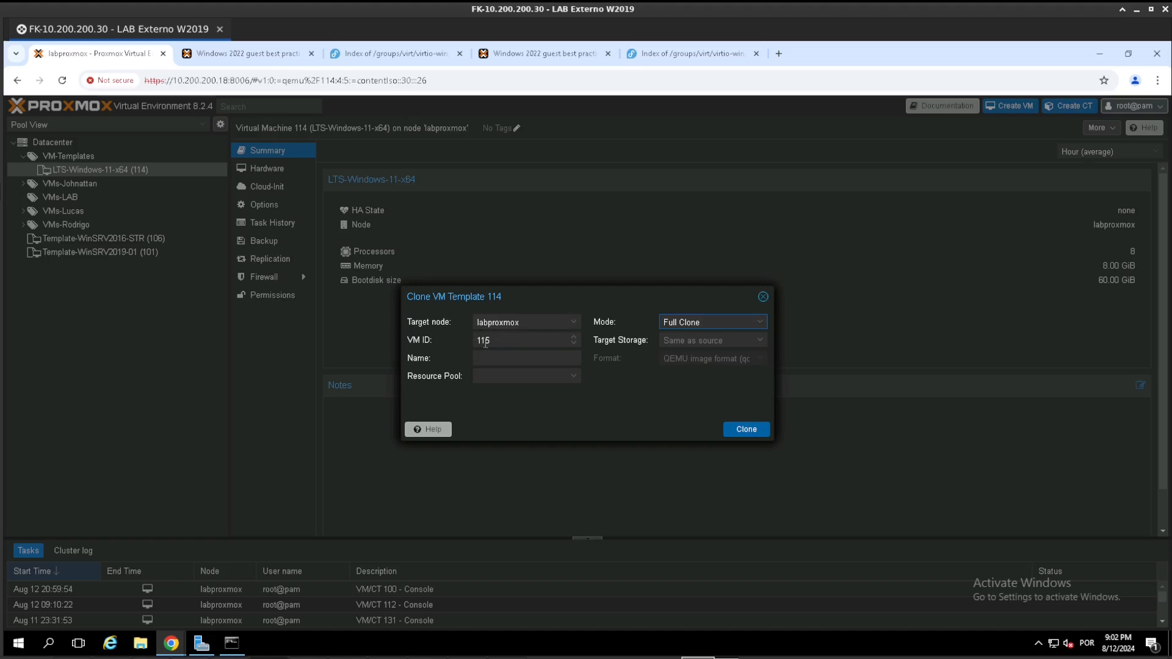
- Name the clone LTS-P-Windows-11-X64 and assign it to the resource pool listed directly after VMs-LAB
left_click(486, 359)
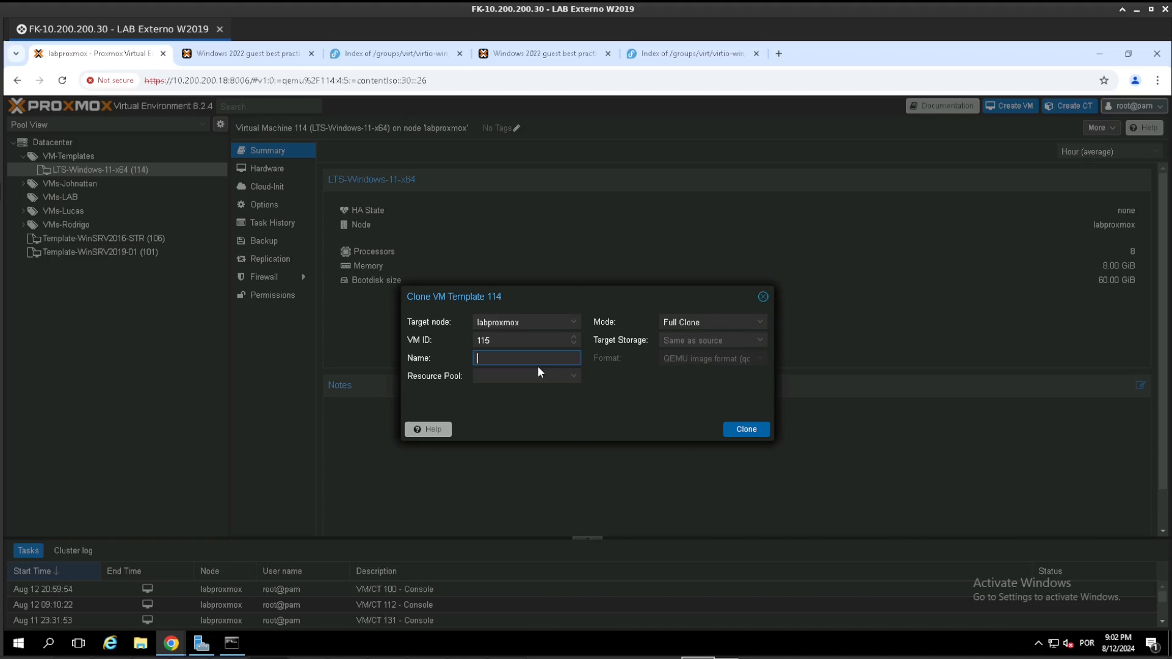
type("P-")
key("BackSpace")
key("BackSpace")
type("LTS-P-Windows-11-")
left_click(542, 376)
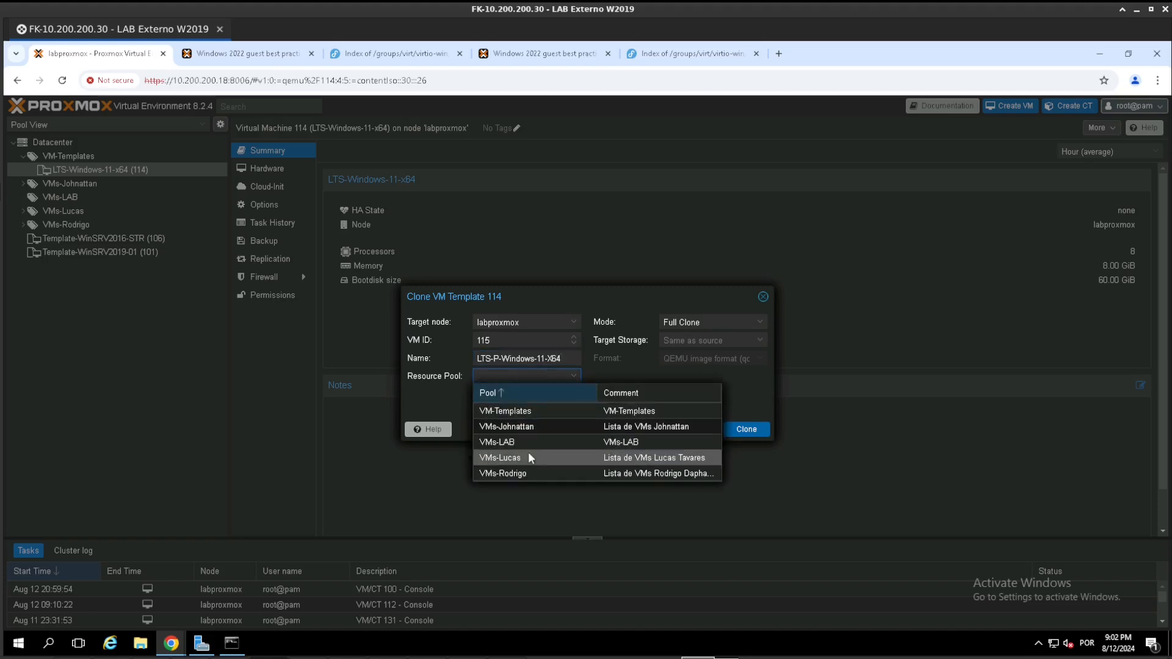
left_click(529, 453)
- Clone the template to the VMs-SSD storage in QEMU image format (qcow2) and view the clone task's output
left_click(690, 340)
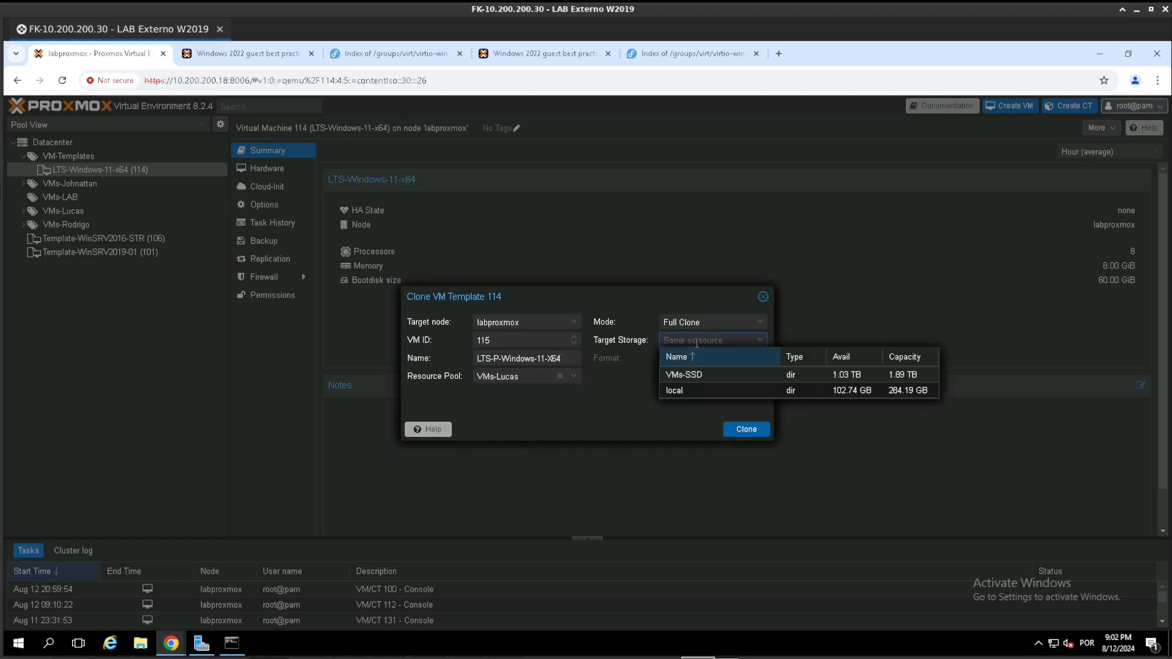
left_click(705, 375)
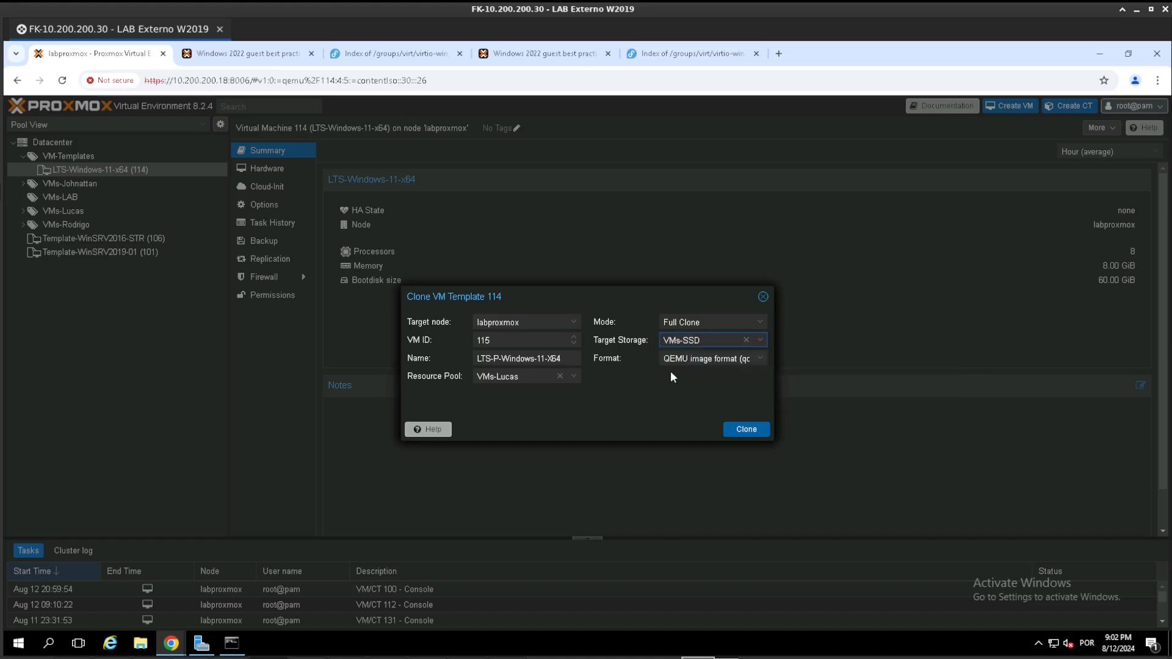
left_click(692, 357)
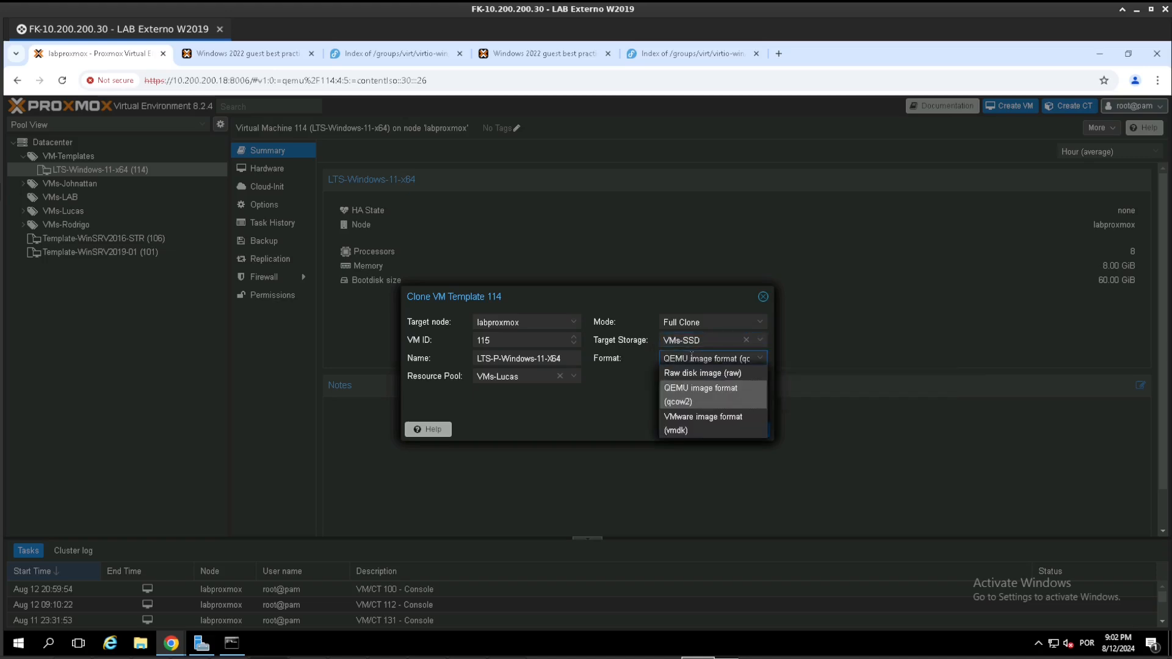
left_click(702, 395)
left_click(744, 430)
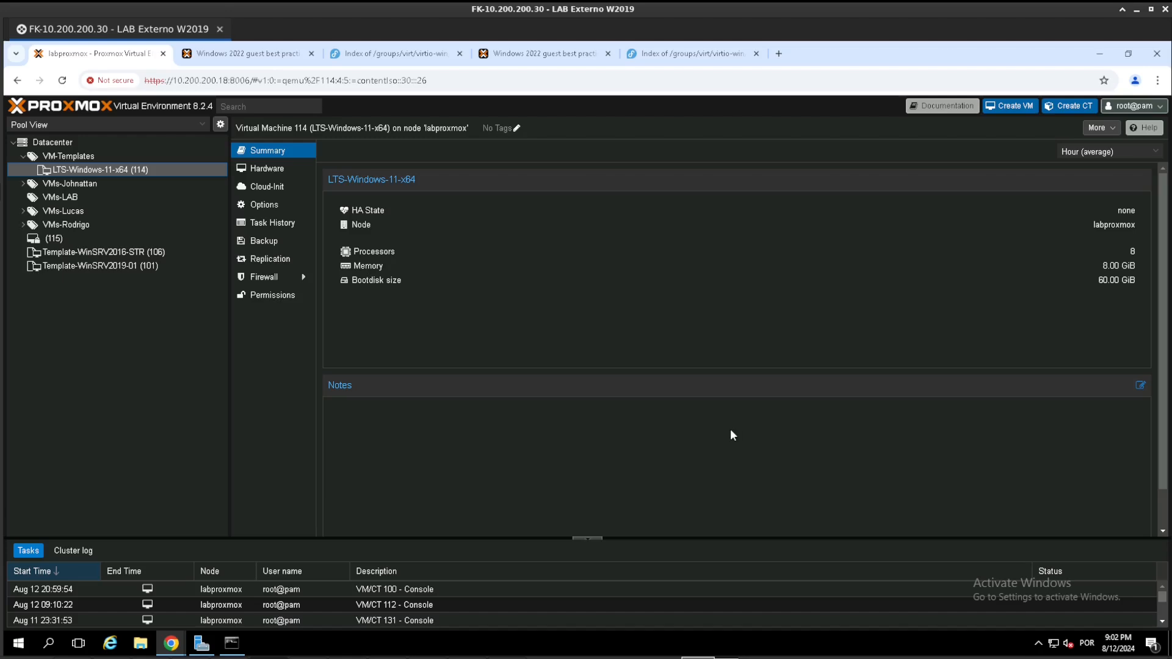
double_click(254, 588)
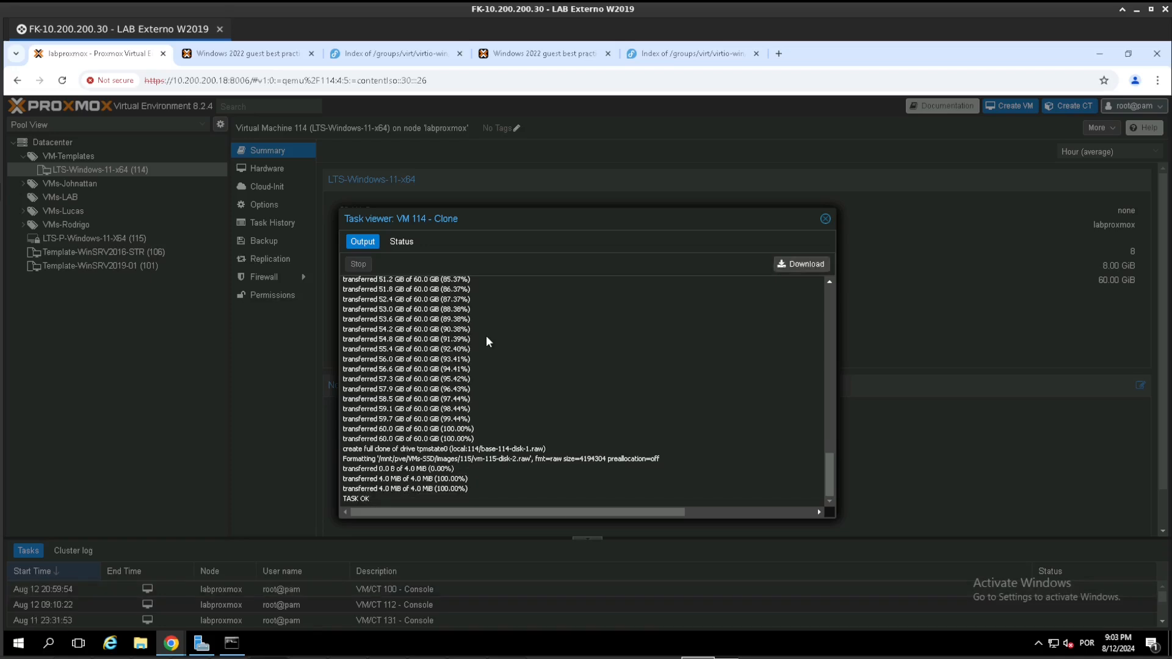
left_click(825, 219)
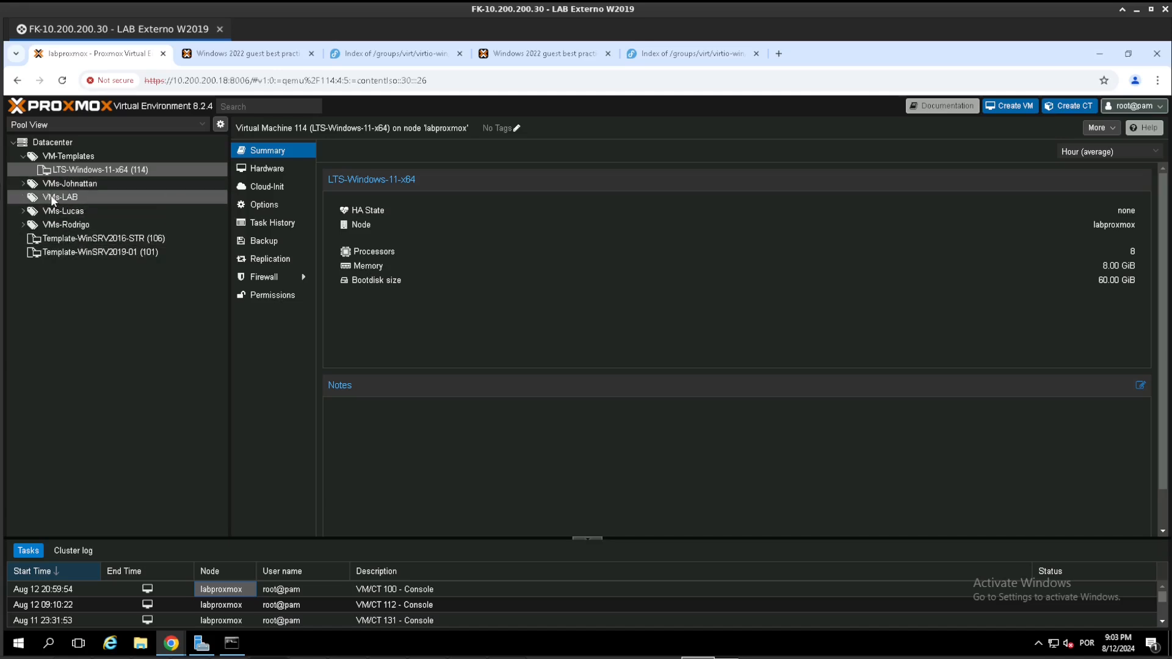
- Expand the resource pool directly after VMs-LAB and start the cloned VM 115 (LTS-P-Windows-11-X64)
left_click(23, 210)
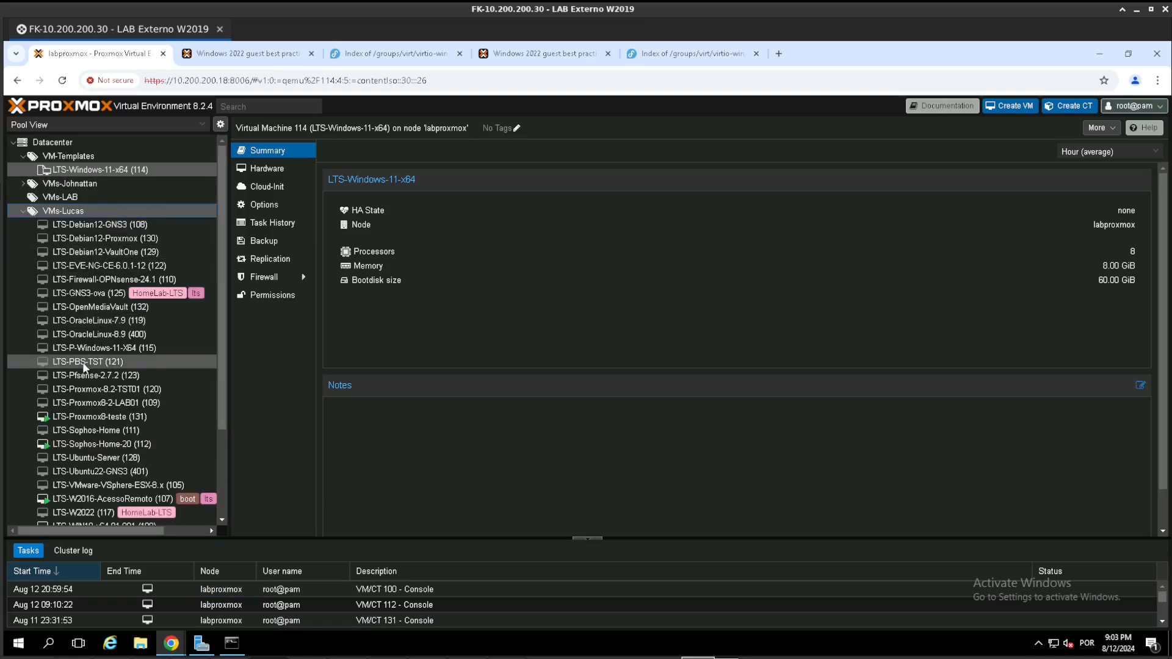
scroll(82, 362, "down", 3)
left_click(89, 437)
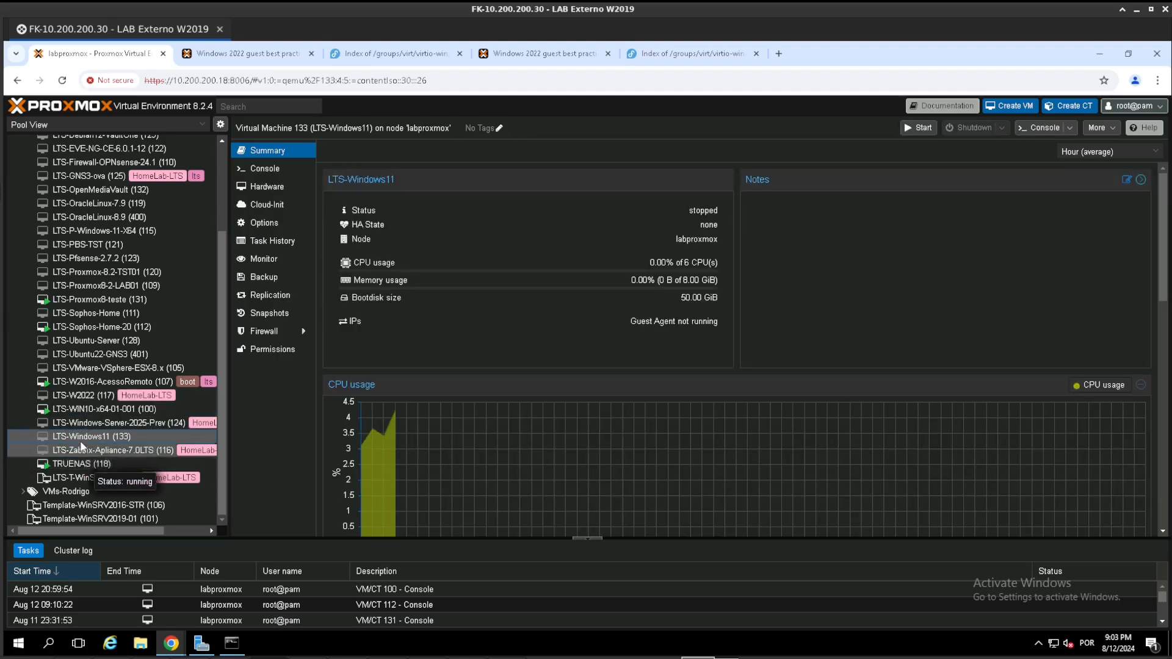
scroll(81, 358, "up", 2)
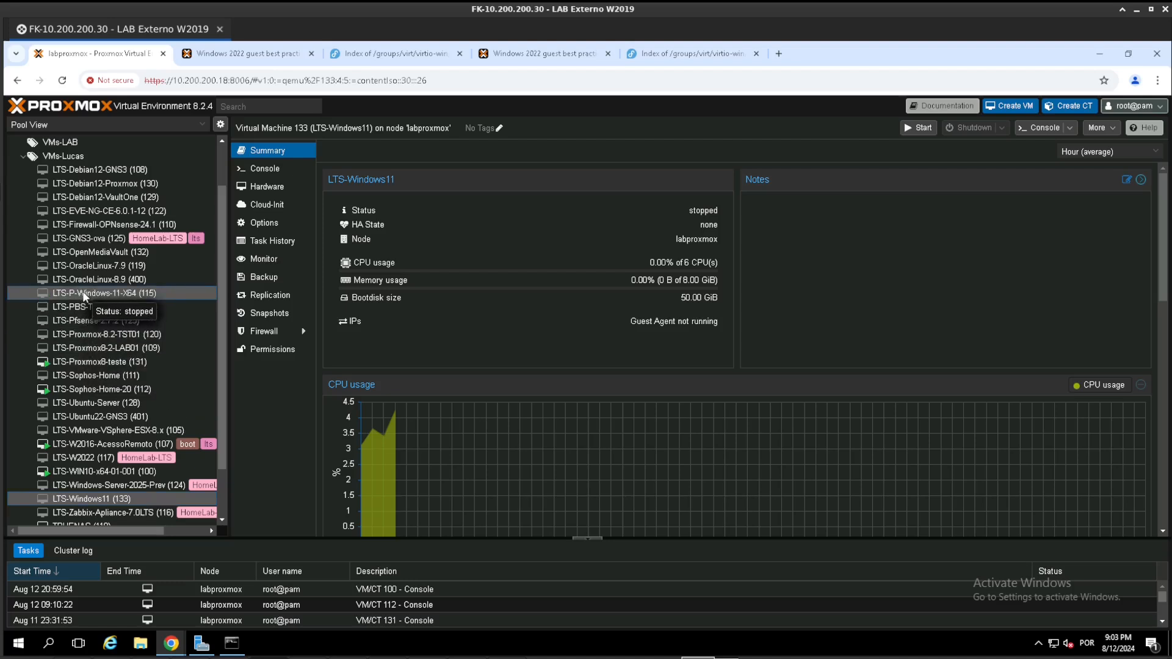
right_click(126, 293)
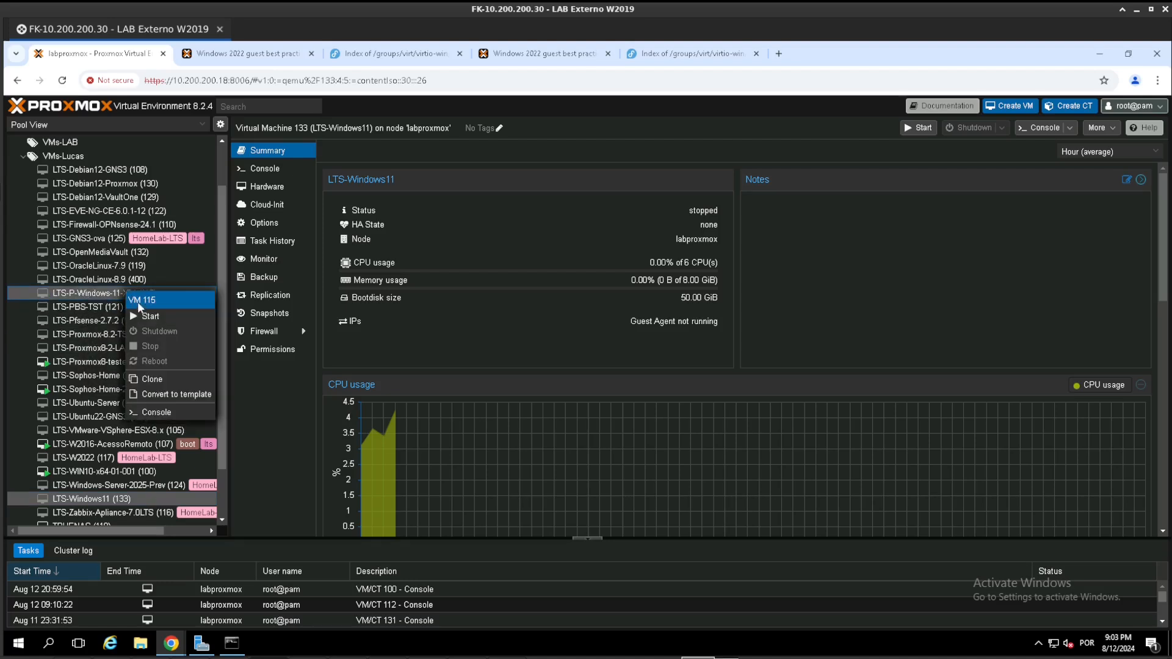
left_click(148, 316)
- Open the console of VM 115 and move its window away from the resource tree
right_click(130, 295)
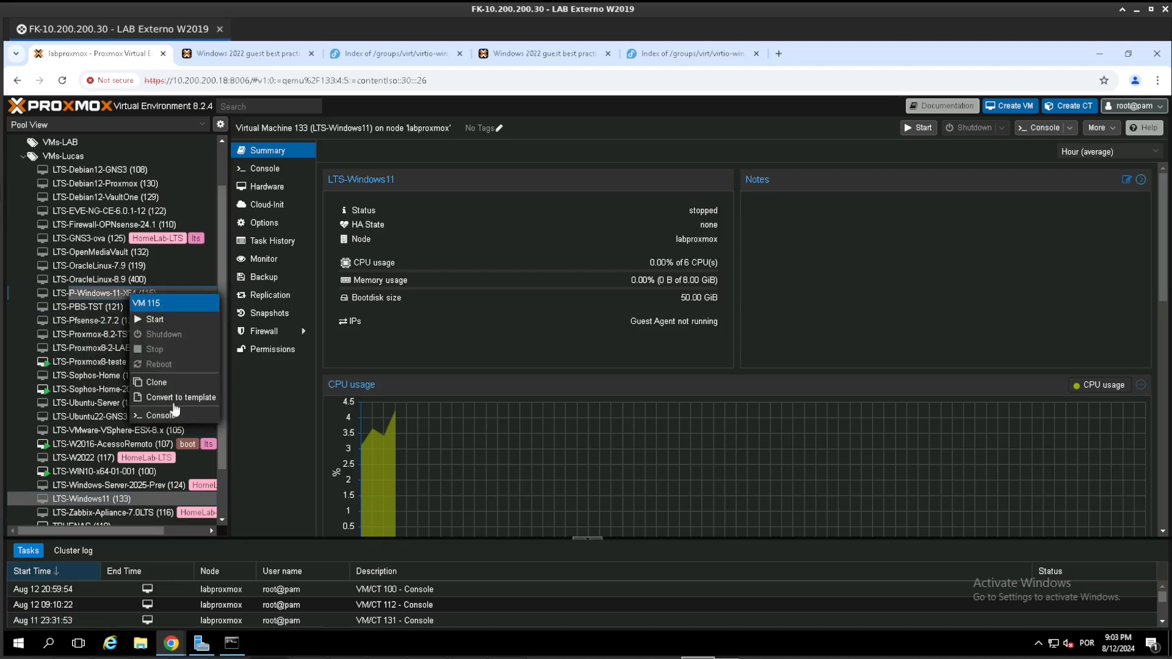
left_click(175, 419)
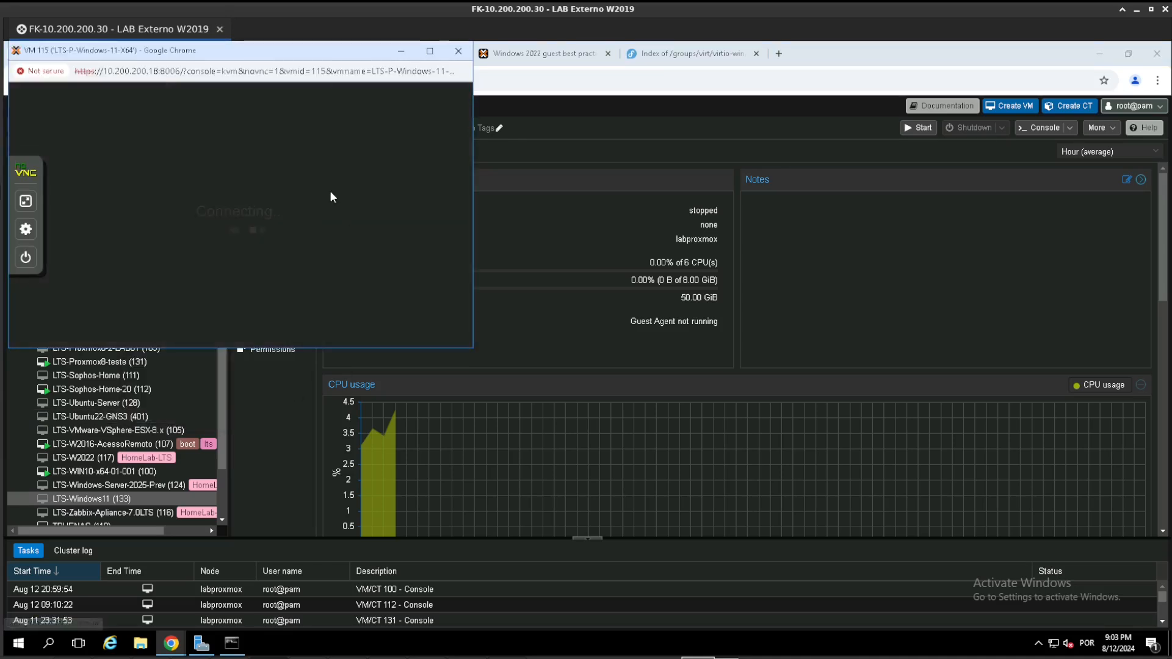
left_click_drag(257, 63, 533, 191)
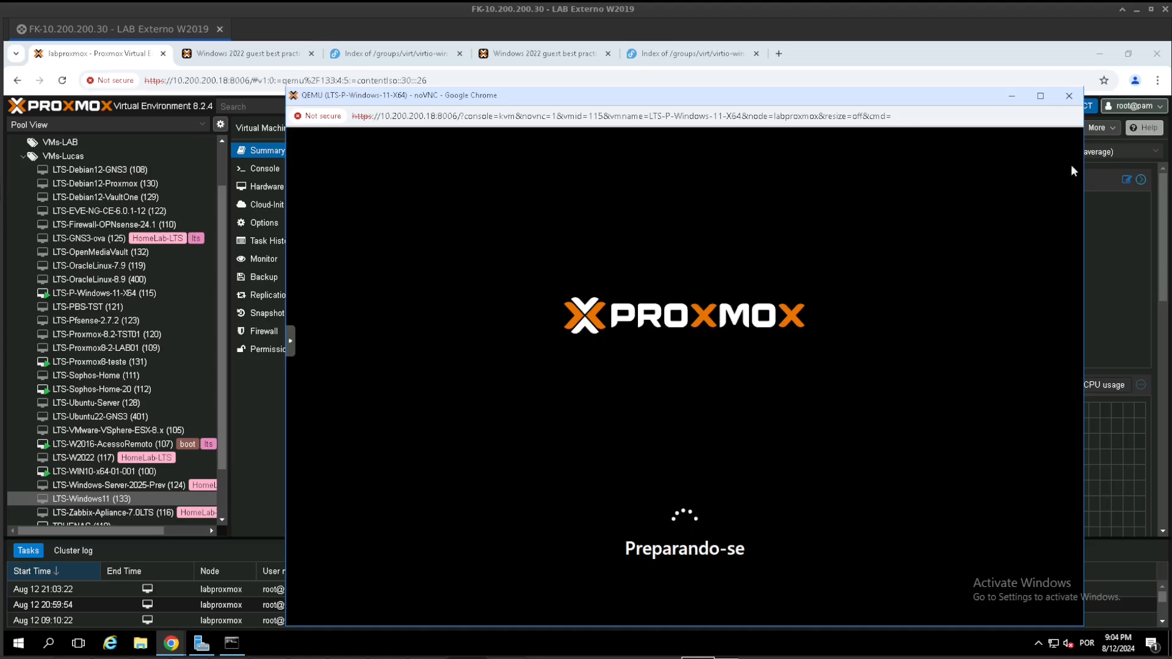
- Review the introduction and install preparation sections of the Windows 2022 guest best practices page, and return to VM 115's console
left_click(538, 53)
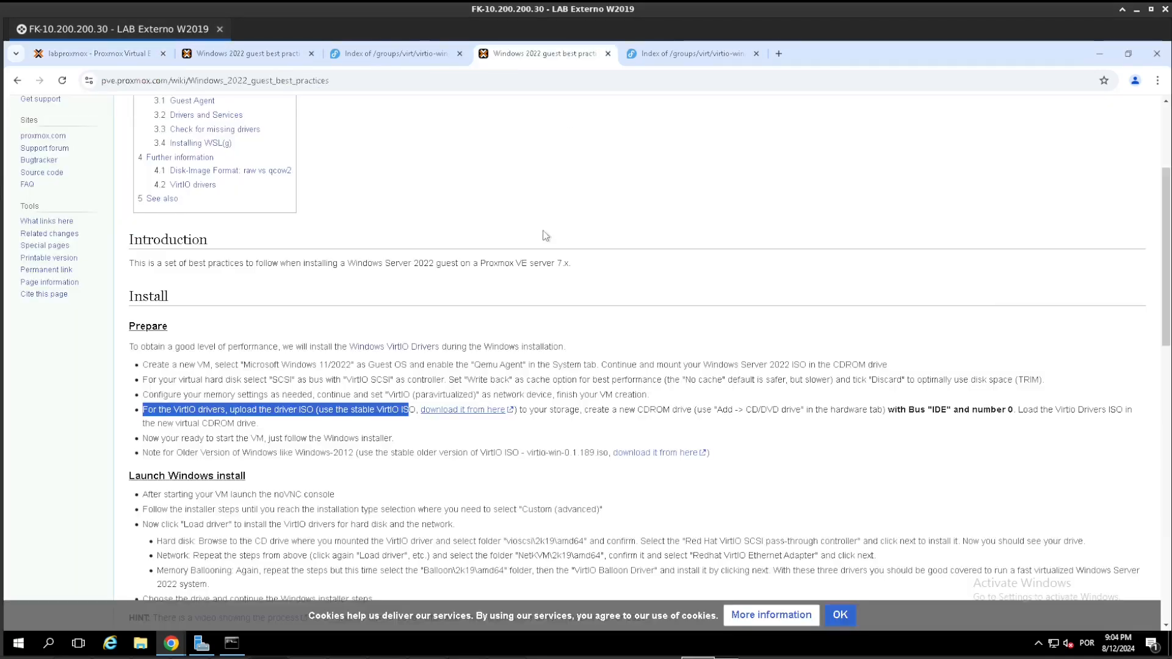
left_click(408, 302)
scroll(408, 303, "up", 1)
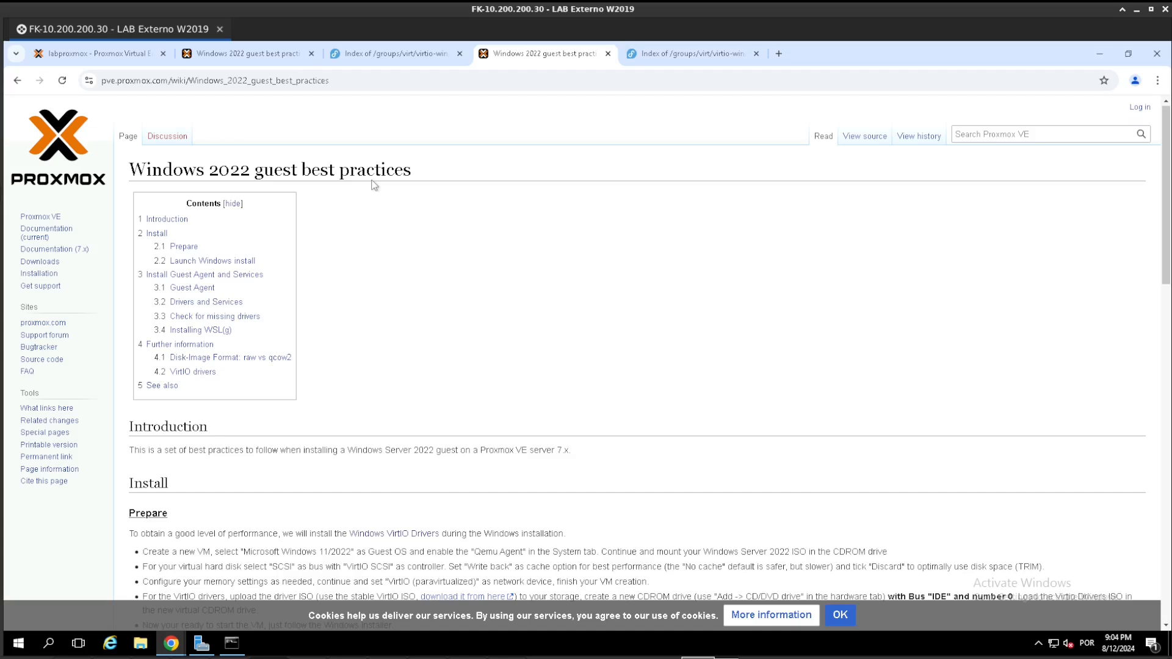
scroll(410, 192, "down", 1)
scroll(629, 269, "down", 2)
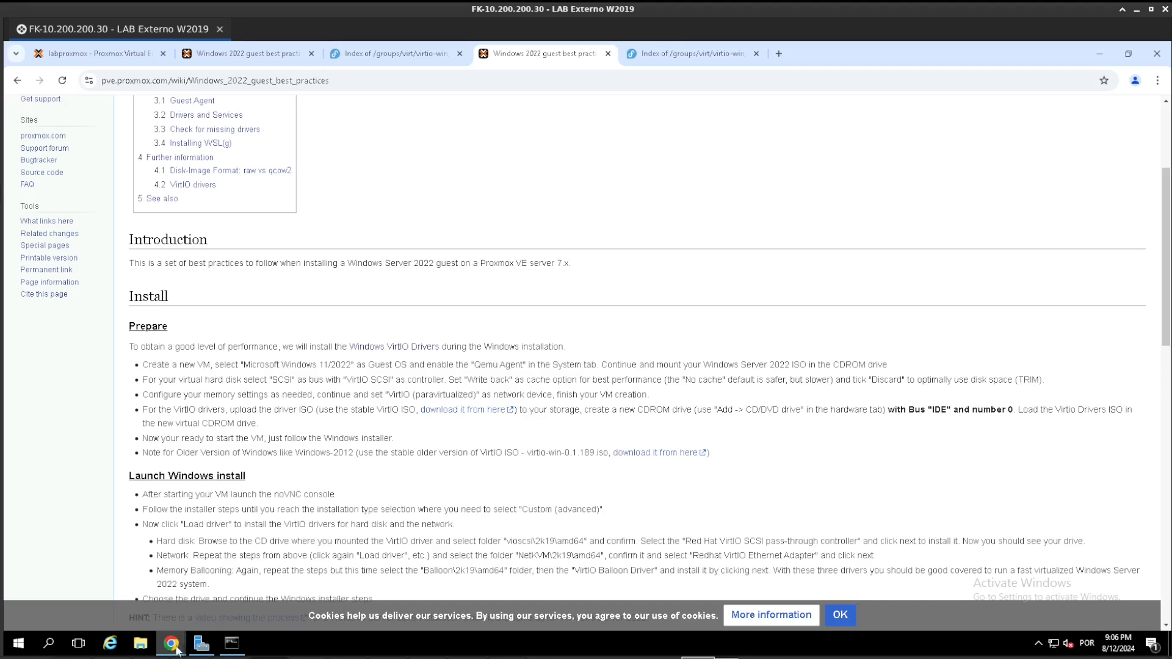
mouse_move(177, 651)
left_click(885, 599)
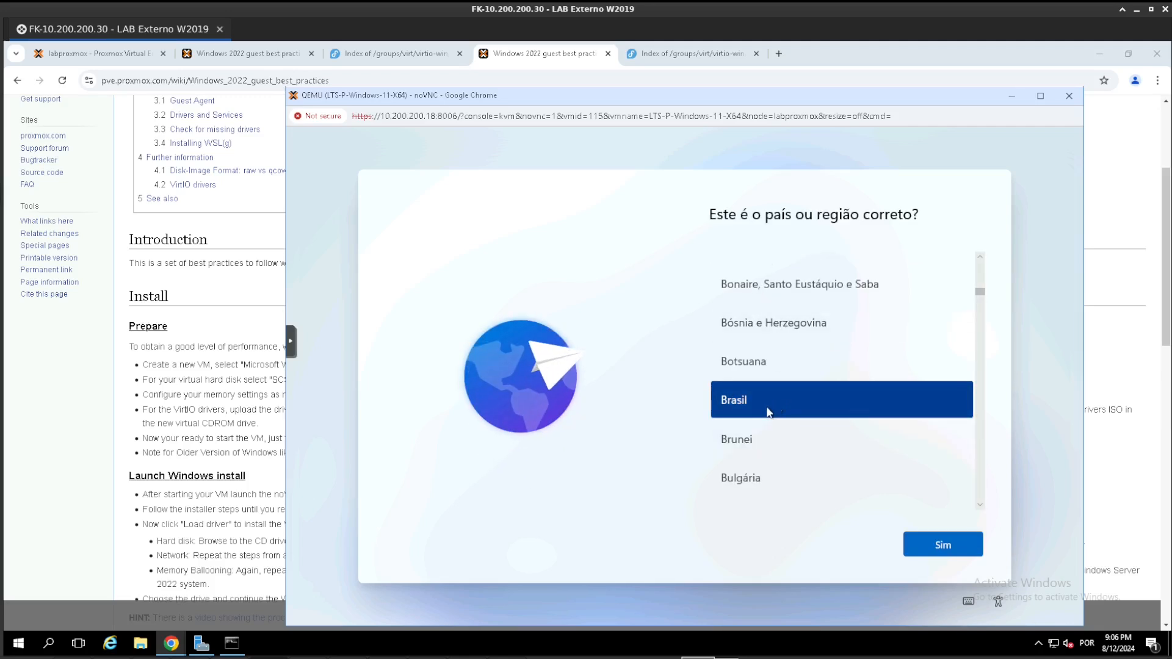
- Set the network device (net0) of VM 133 (LTS-Windows11) to disconnected in its Proxmox hardware settings
left_click(120, 58)
left_click(120, 57)
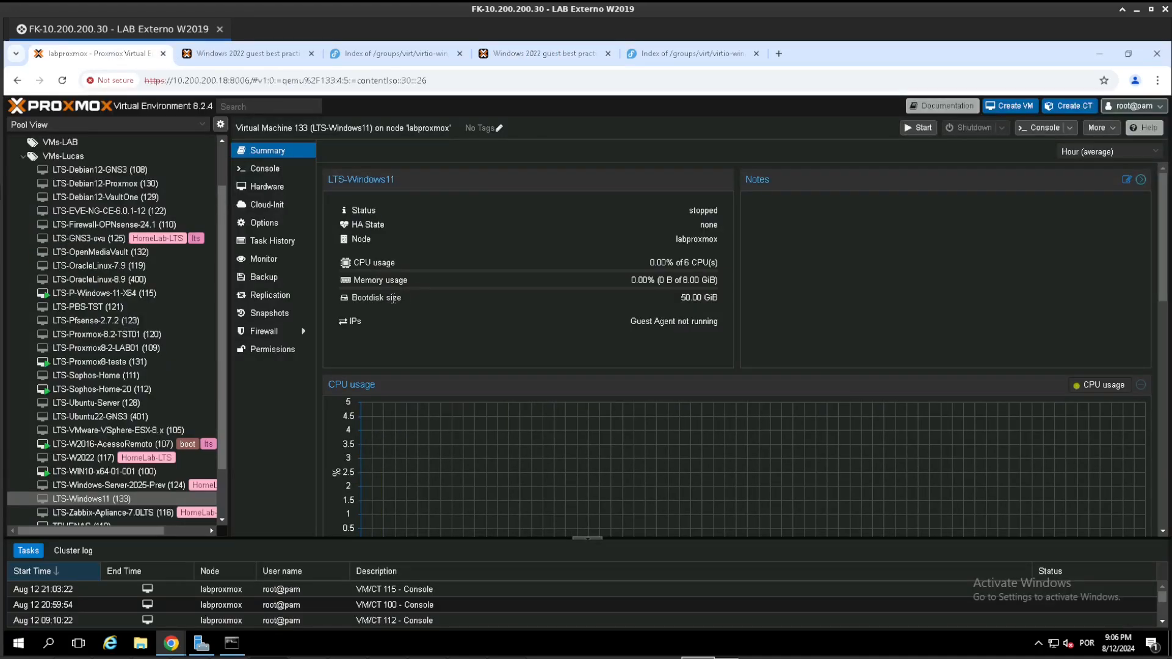
left_click(279, 190)
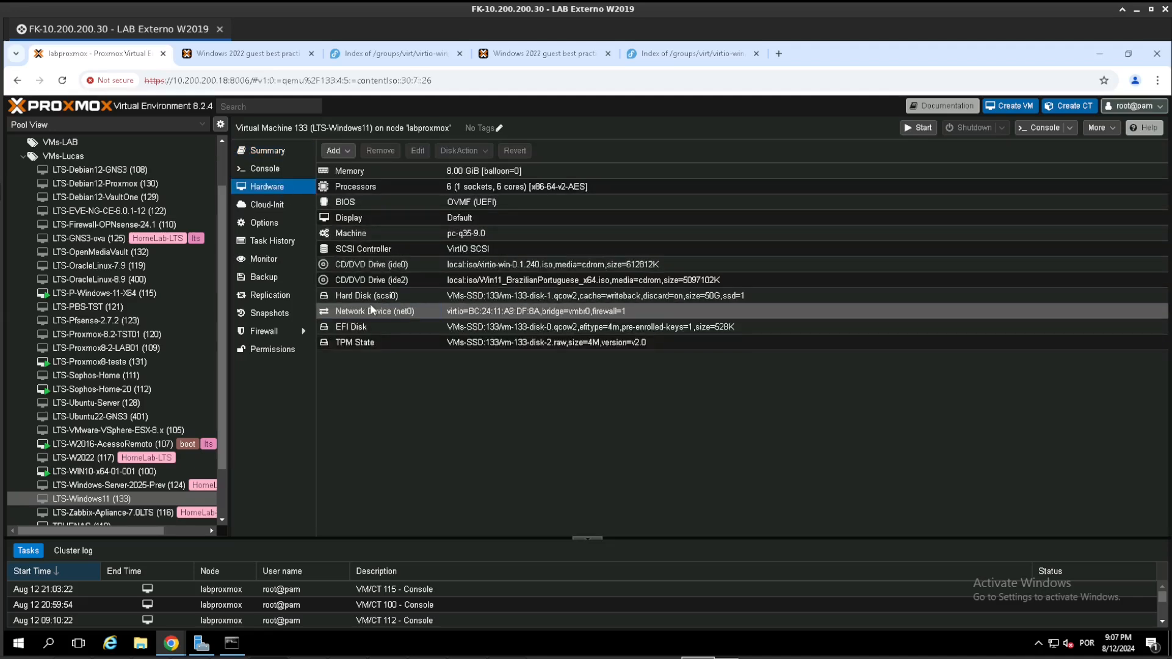
left_click(601, 313)
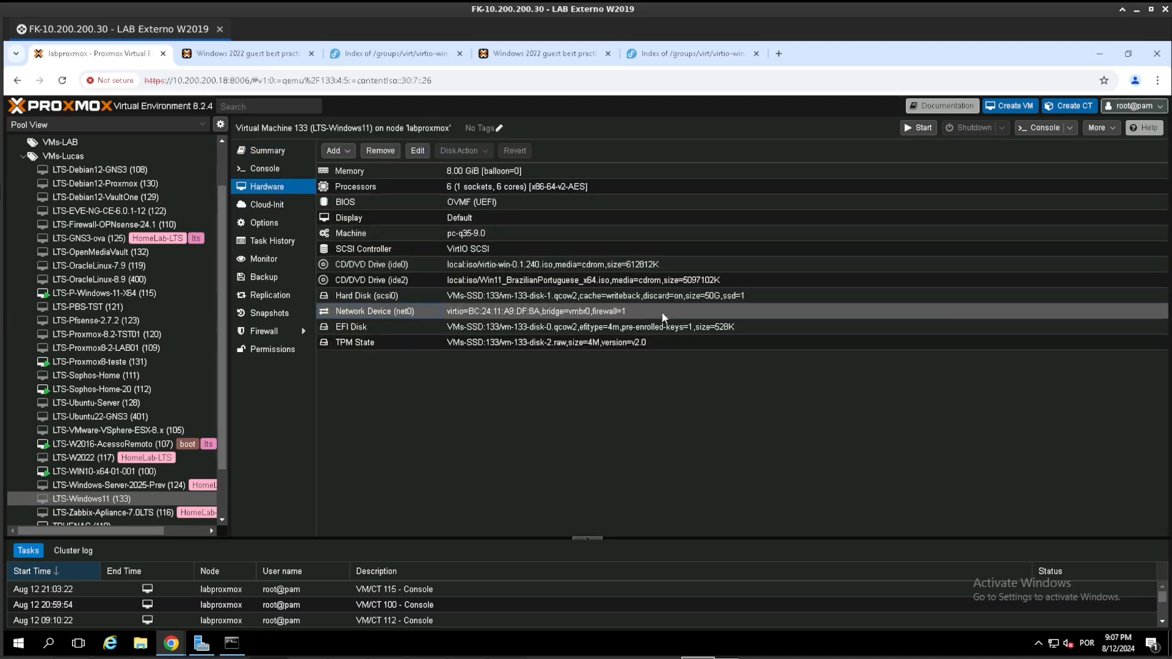
double_click(422, 309)
left_click(478, 369)
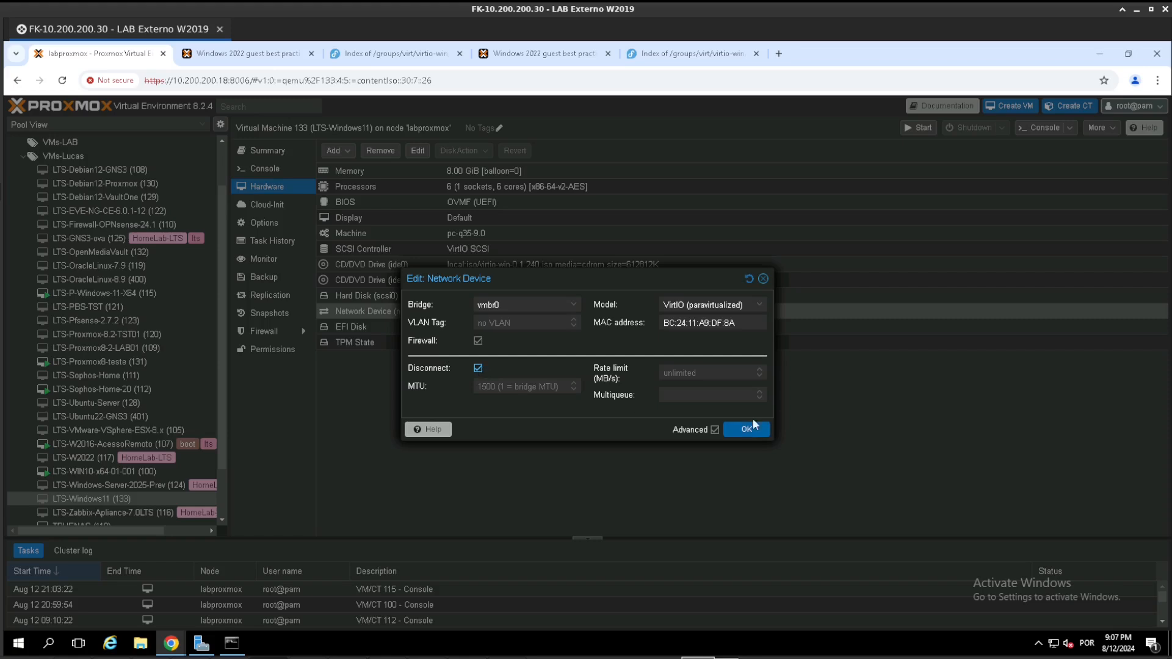
left_click(746, 430)
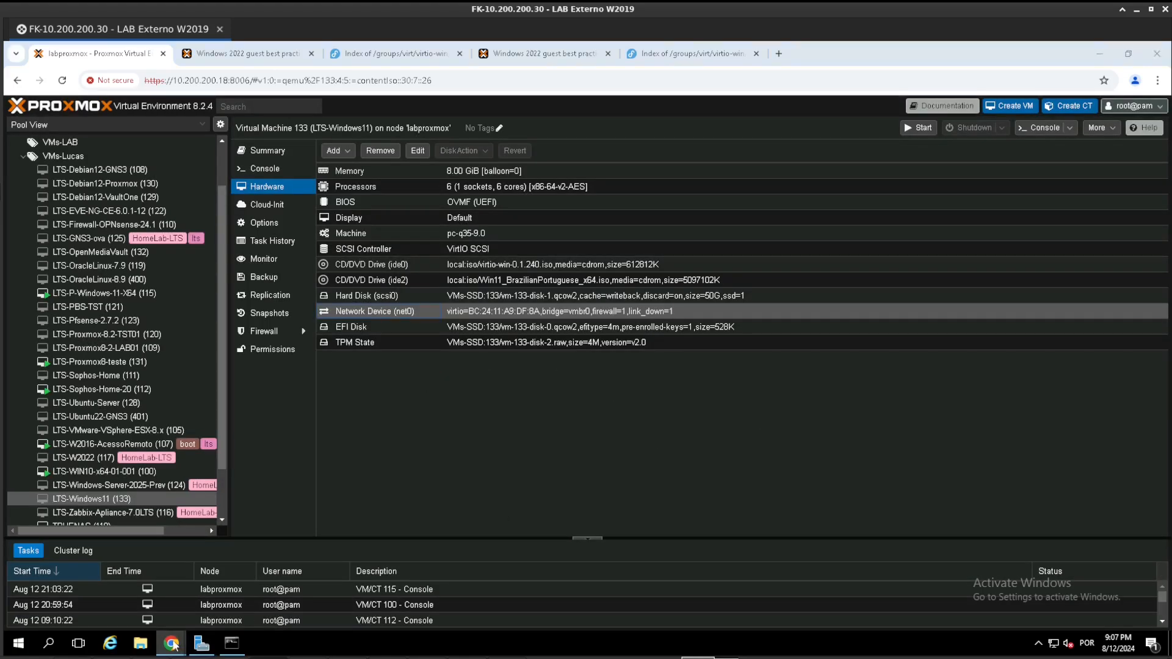
- Return to VM 115's console and confirm Brasil as the country or region in Windows setup
mouse_move(172, 644)
left_click(890, 582)
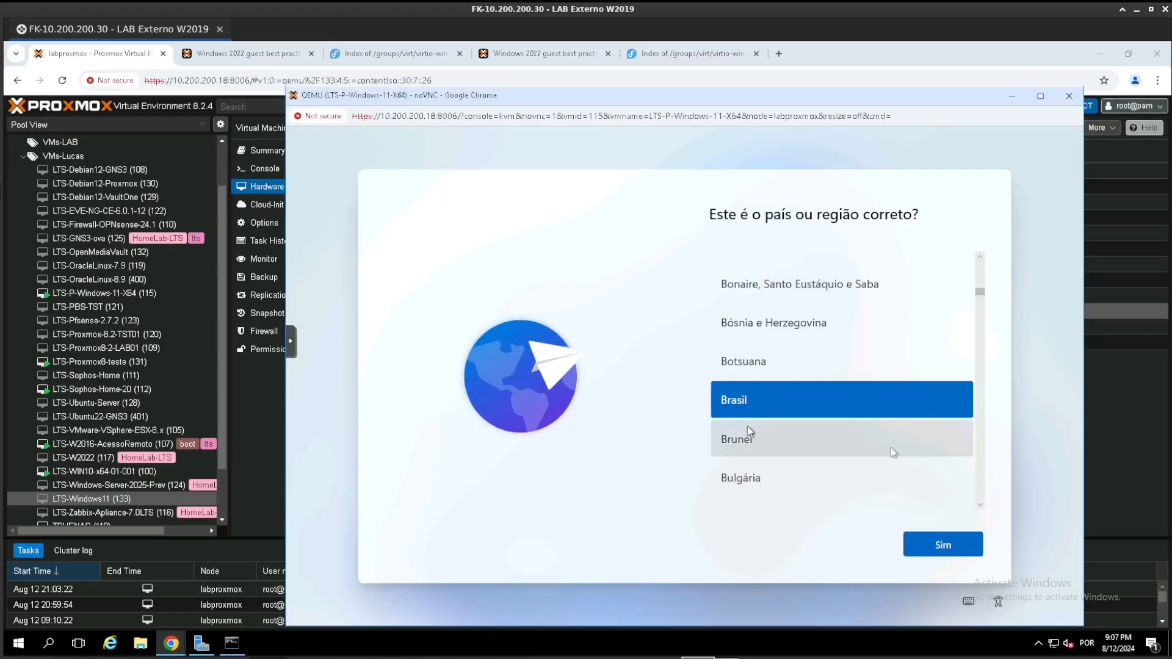
left_click(940, 551)
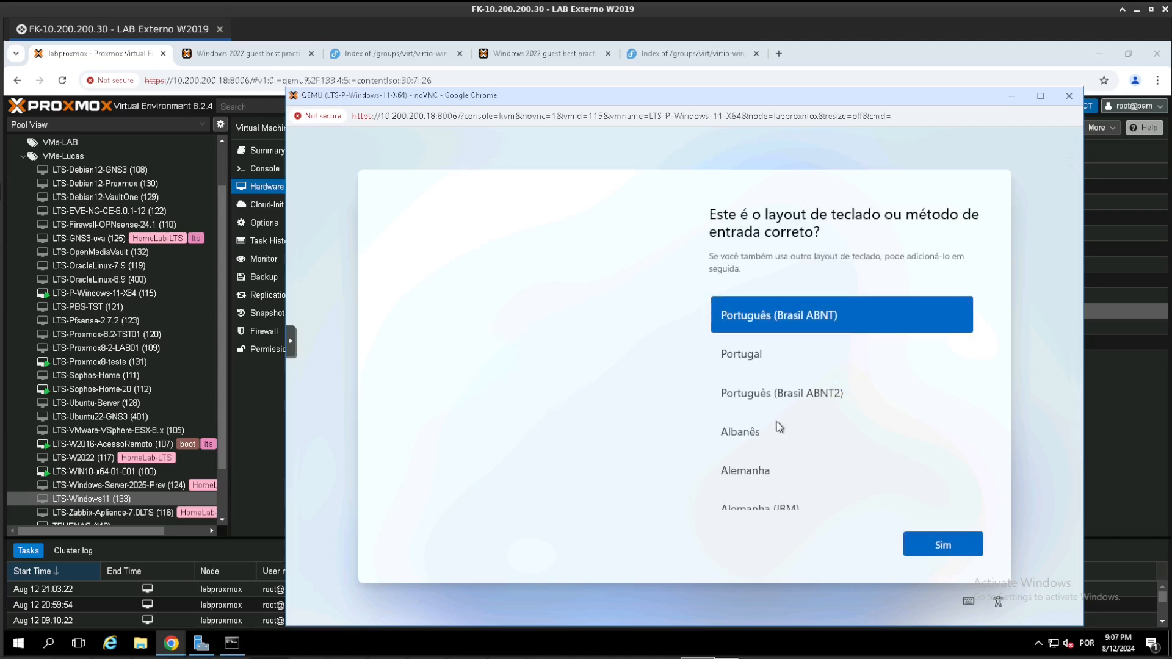
- Choose the Português (Brasil ABNT2) keyboard layout and accept the Windows licence agreement
left_click(762, 401)
left_click(943, 545)
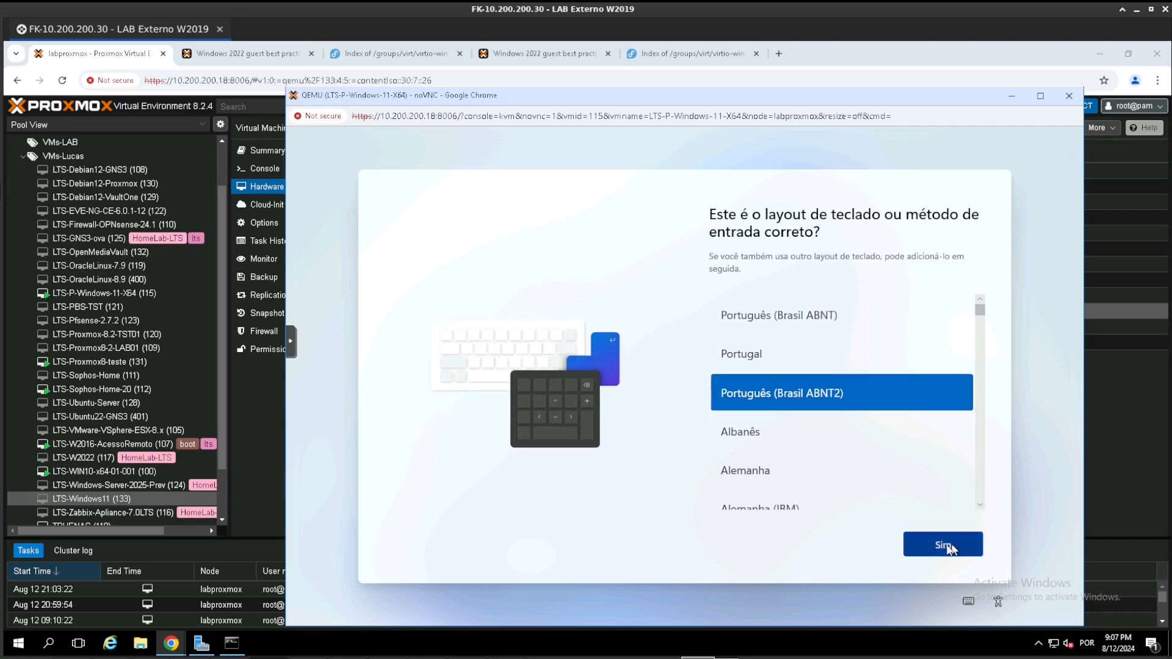
left_click(931, 545)
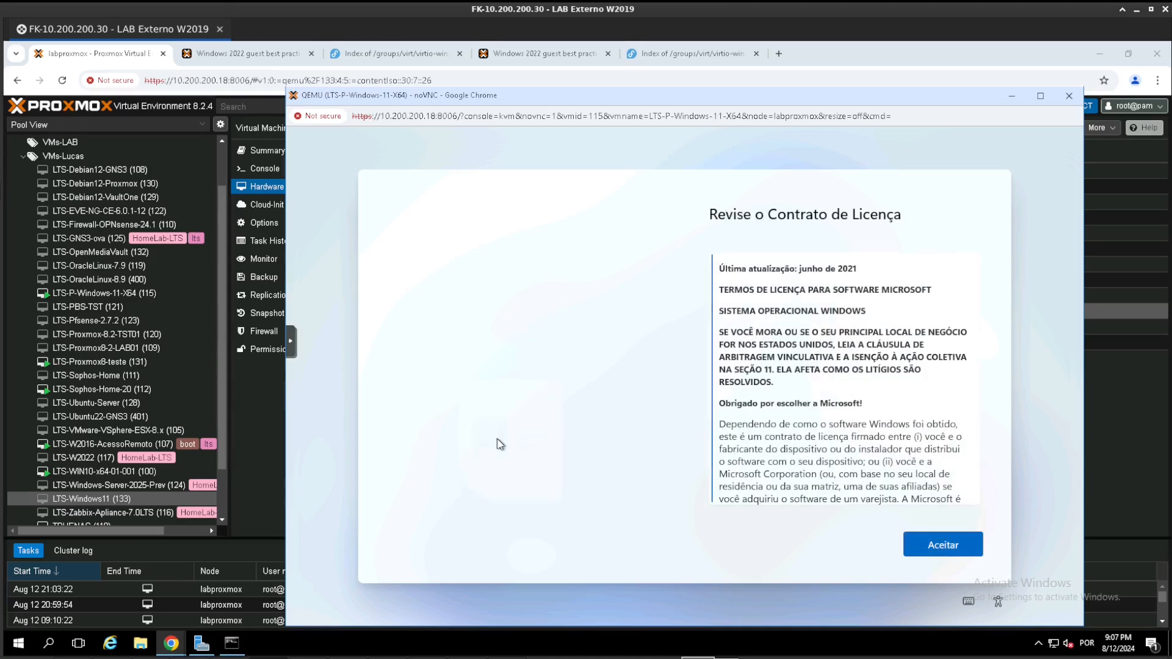
left_click(945, 544)
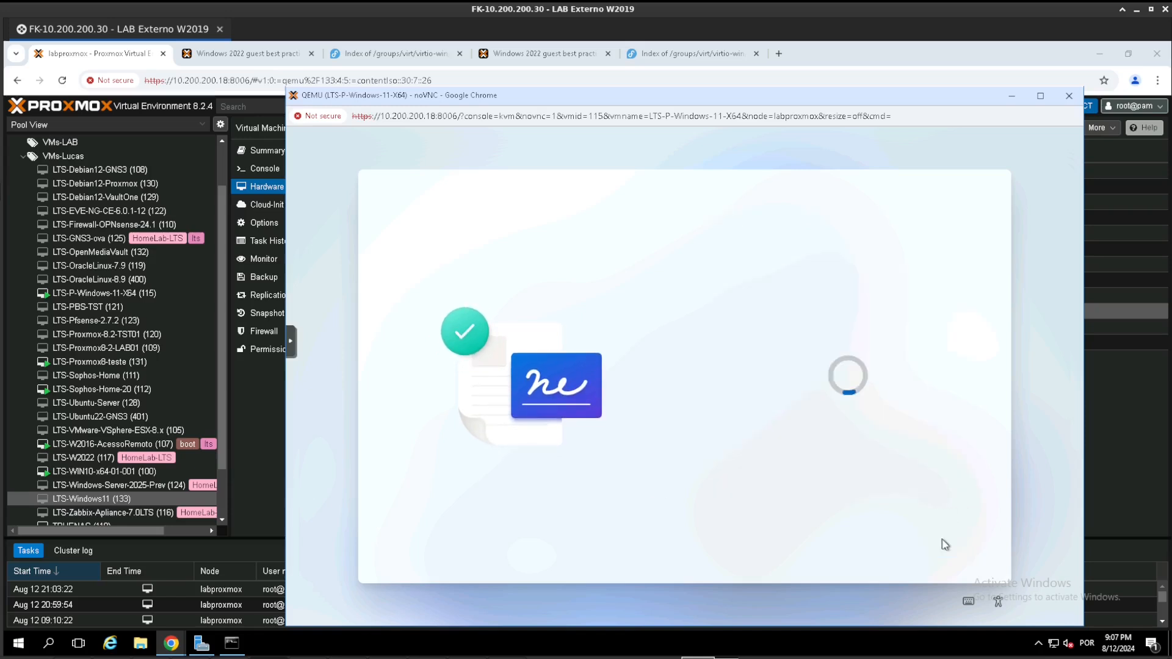